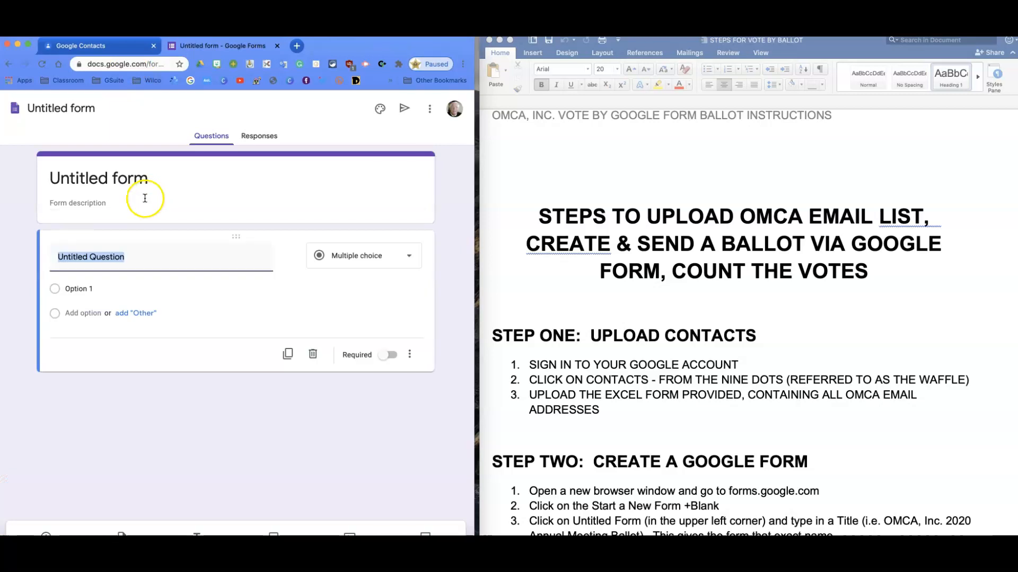
Go to forms.google.com and start a new blank form
click(149, 63)
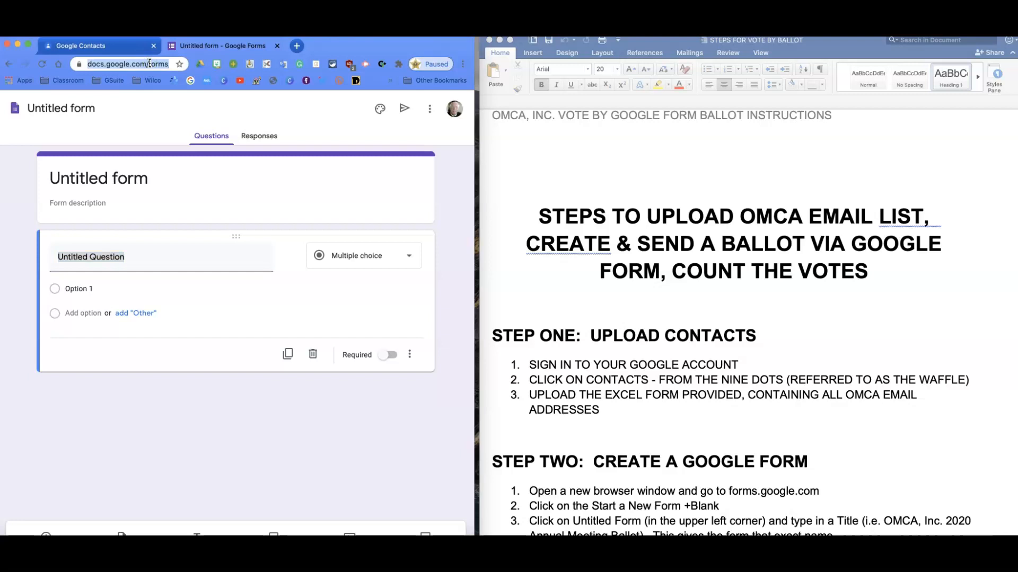
text(goog)
key(BackSpace)
key(BackSpace)
key(BackSpace)
key(BackSpace)
key(BackSpace)
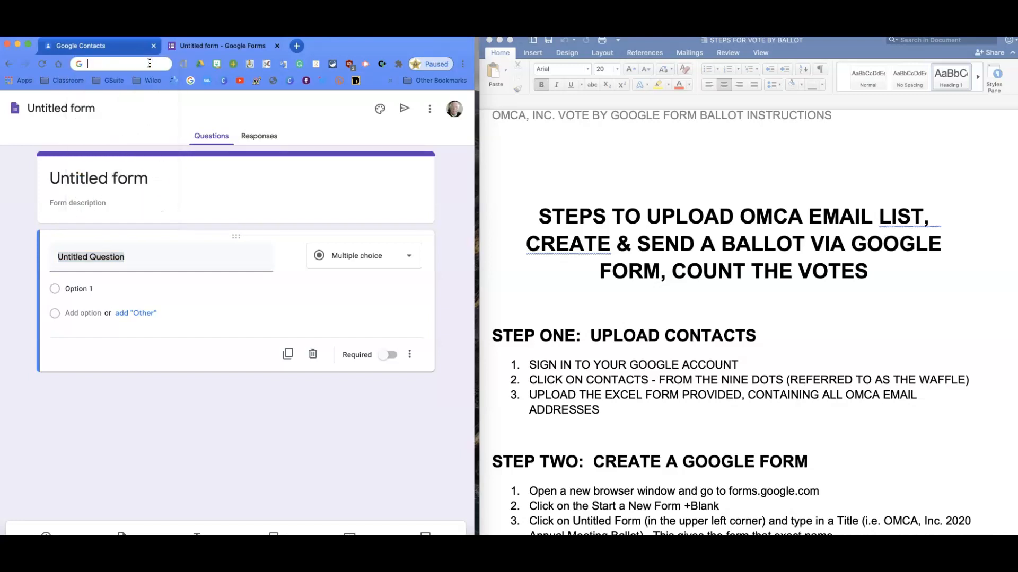
text(forms.google.com)
key(Return)
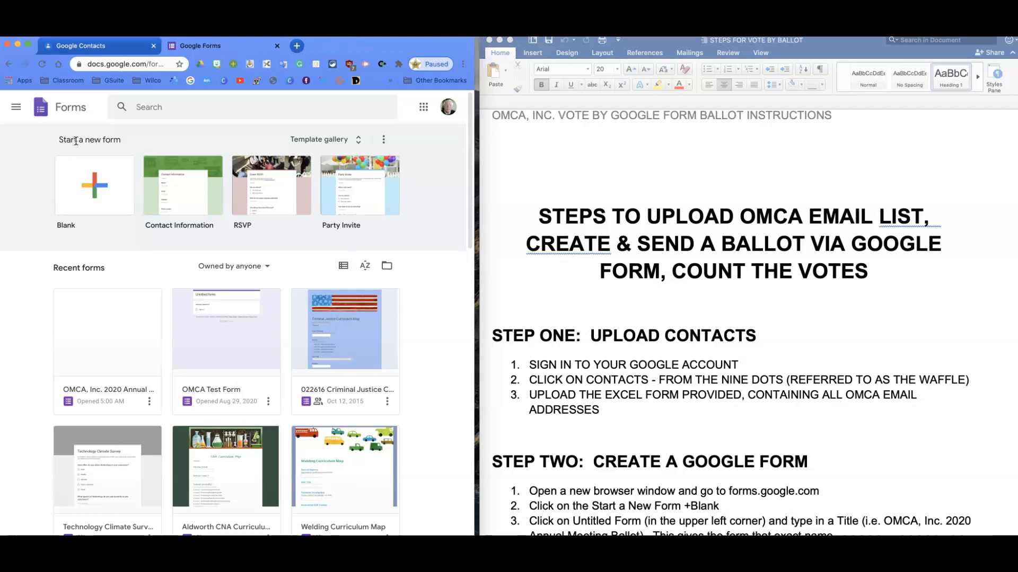
click(96, 193)
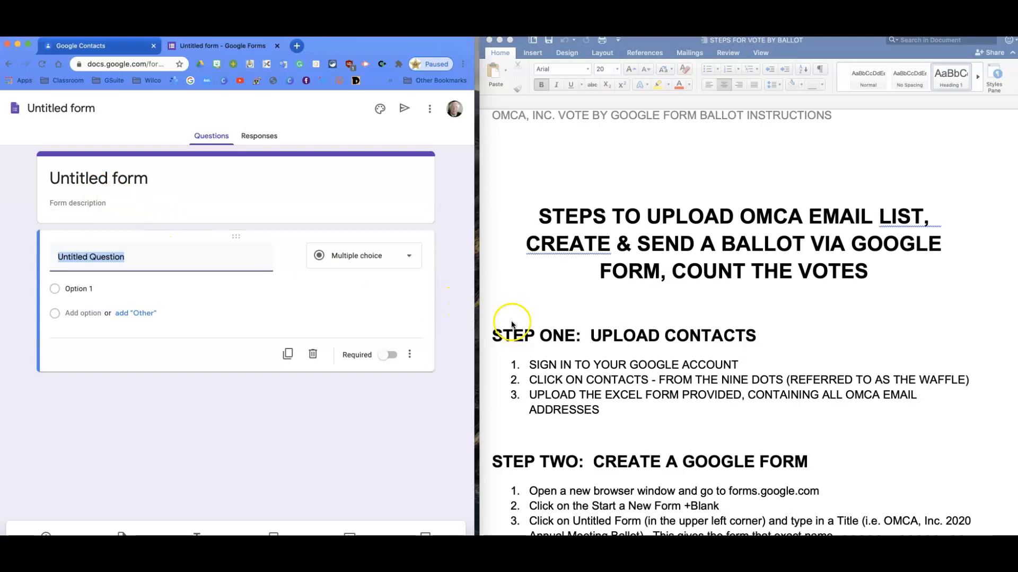
Name the form "OMCA, Inc. 2020 Annual Meeting Ballot", copying the title from item 3 of the Word instructions
scroll(580, 340, down, 1)
scroll(580, 340, down, 10)
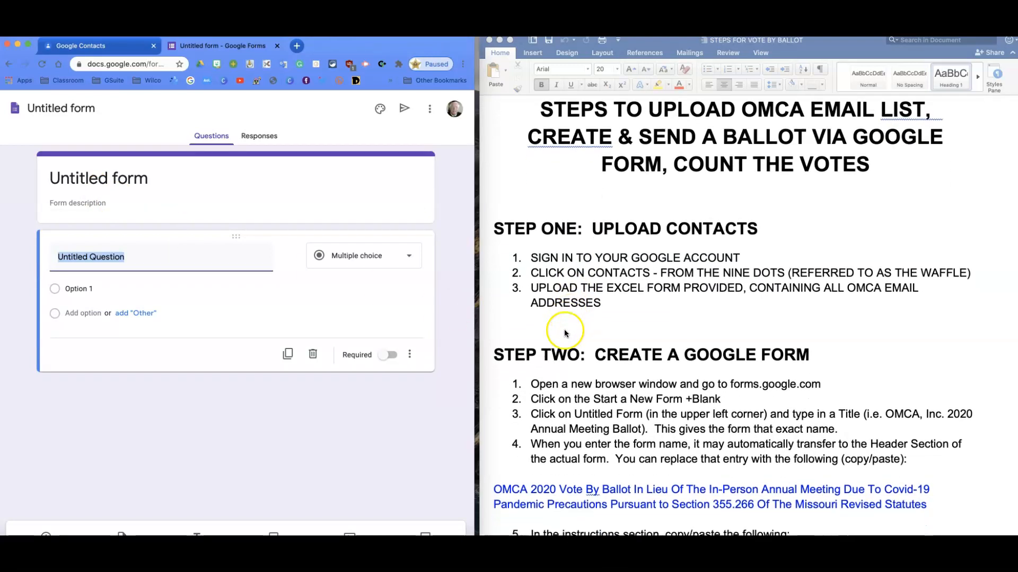
scroll(558, 329, down, 5)
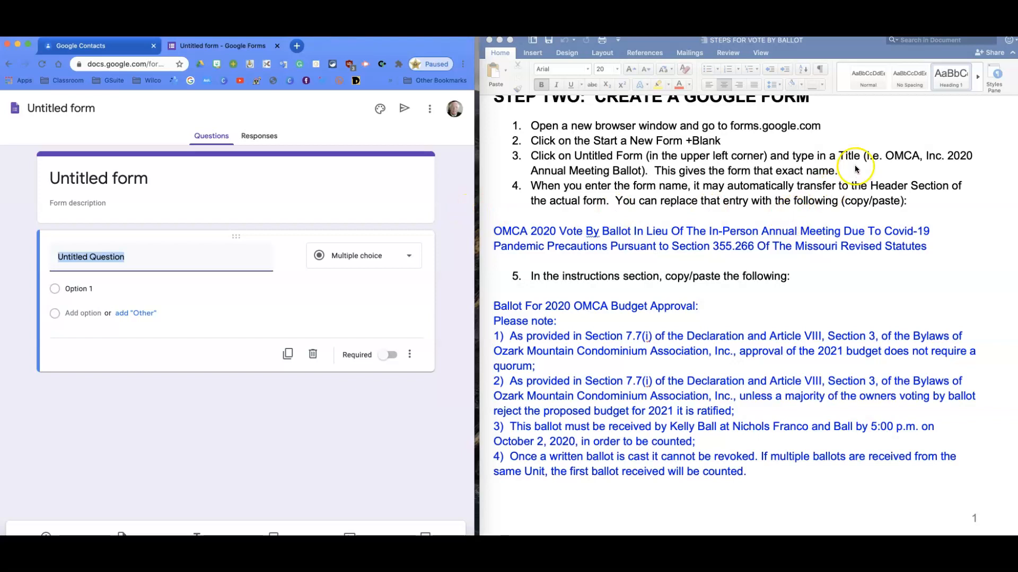
click(890, 160)
drag(884, 157, 641, 172)
key(super+c)
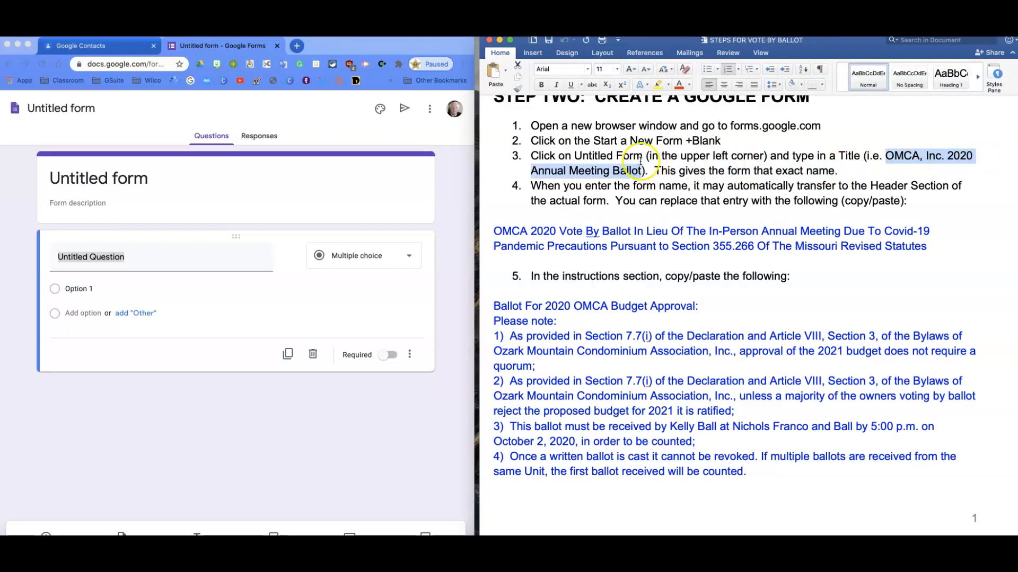
click(91, 109)
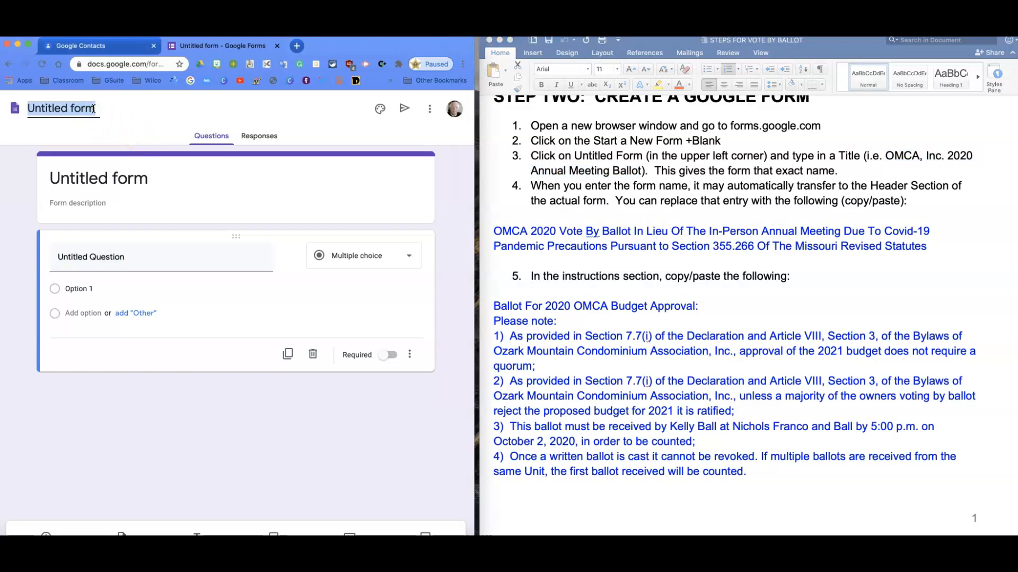
key(super+v)
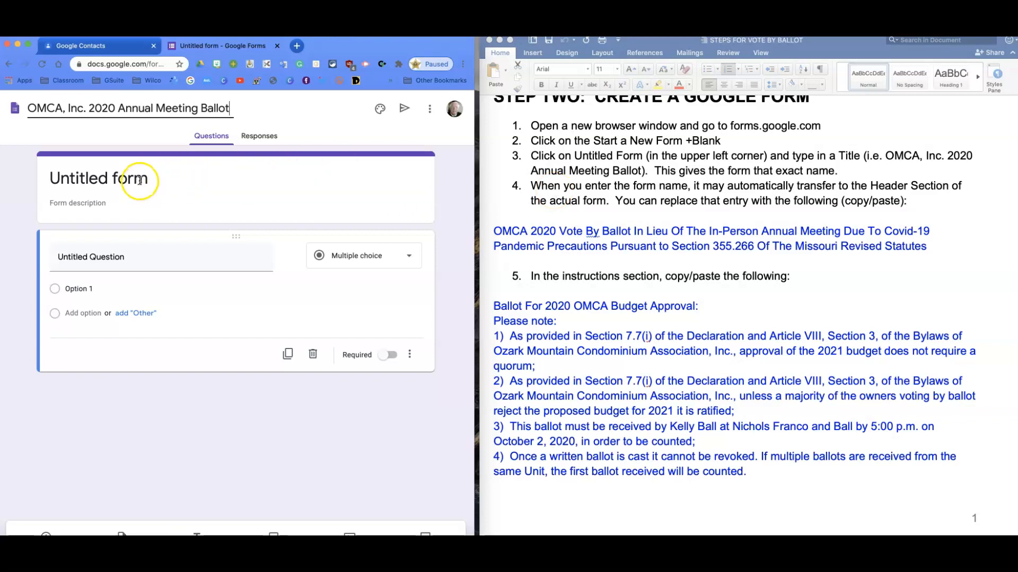
Replace the form's header title with the blue "OMCA 2020 Vote By Ballot In Lieu Of The In-Person Annual Meeting..." text copied from the instructions
click(80, 180)
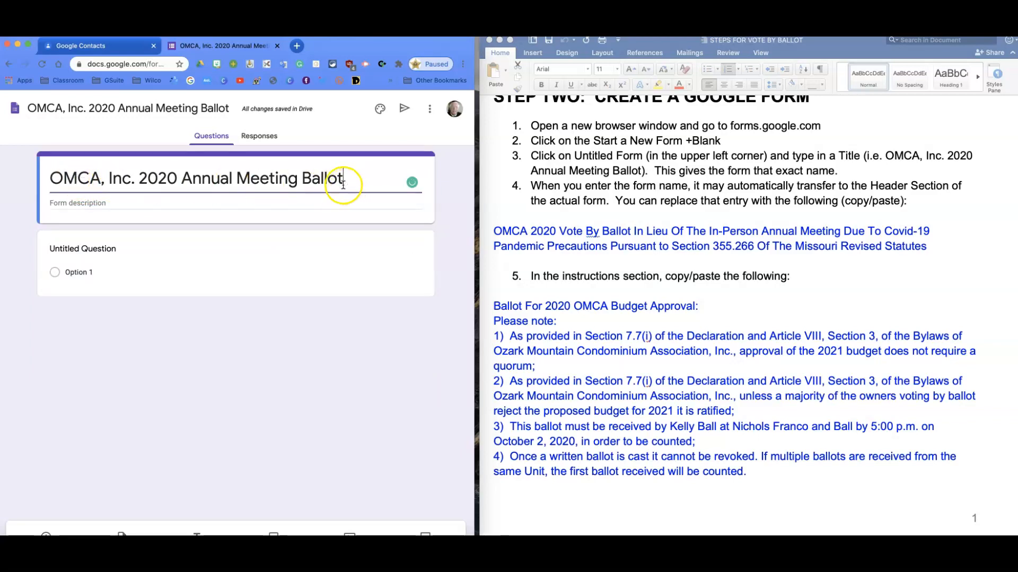
click(495, 231)
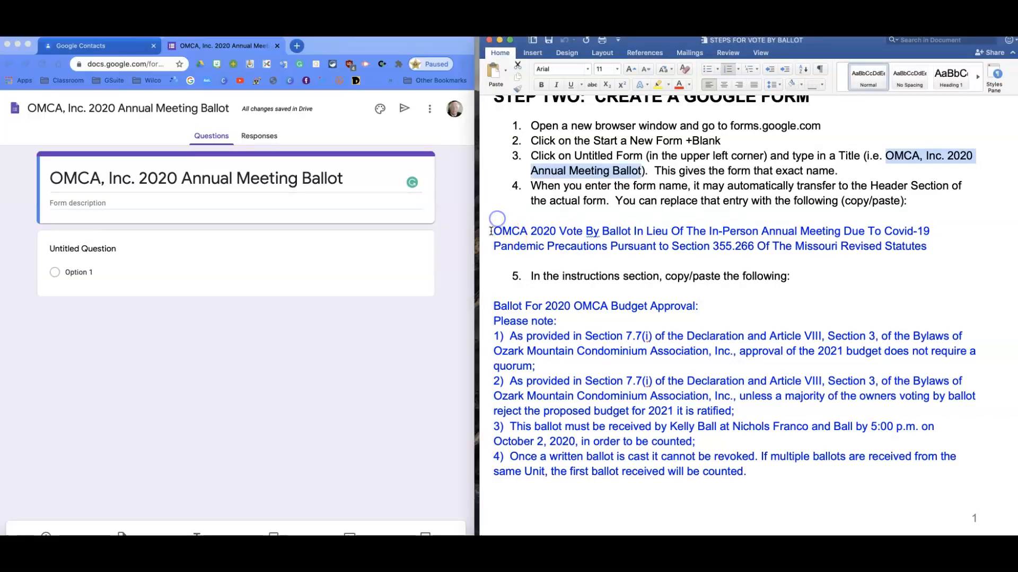
drag(495, 231, 919, 245)
key(super+c)
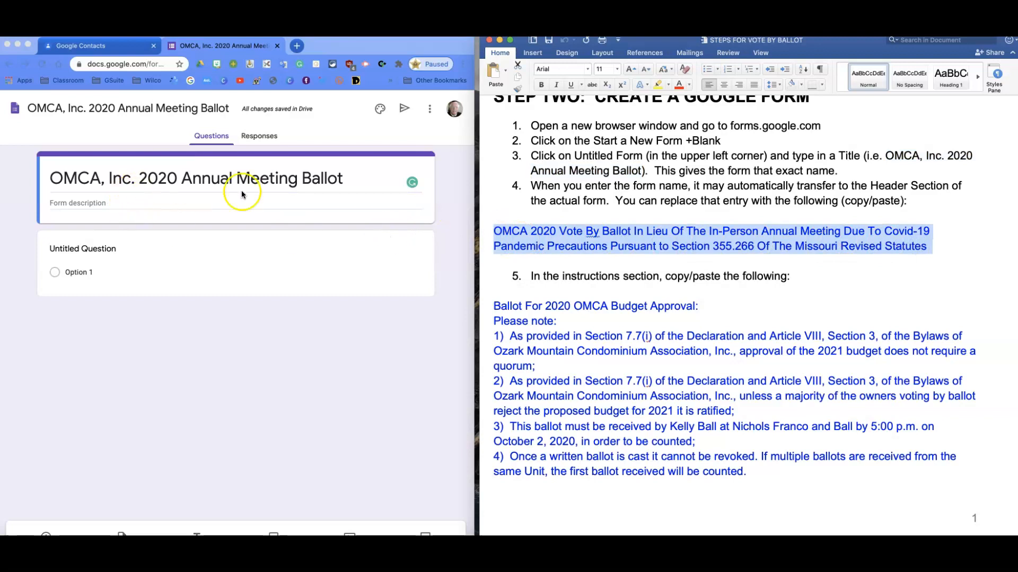
click(353, 182)
drag(352, 182, 30, 183)
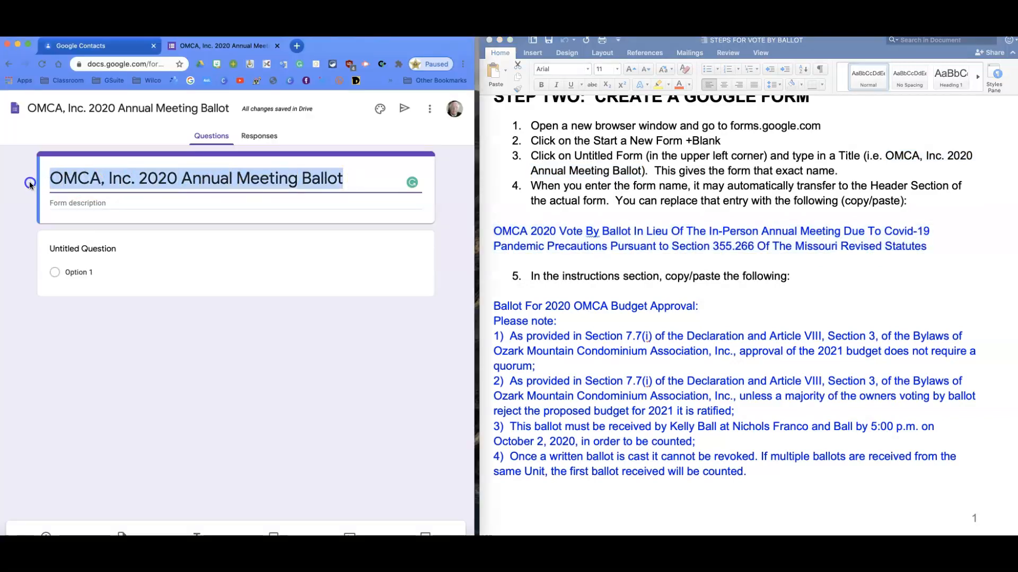
key(super+v)
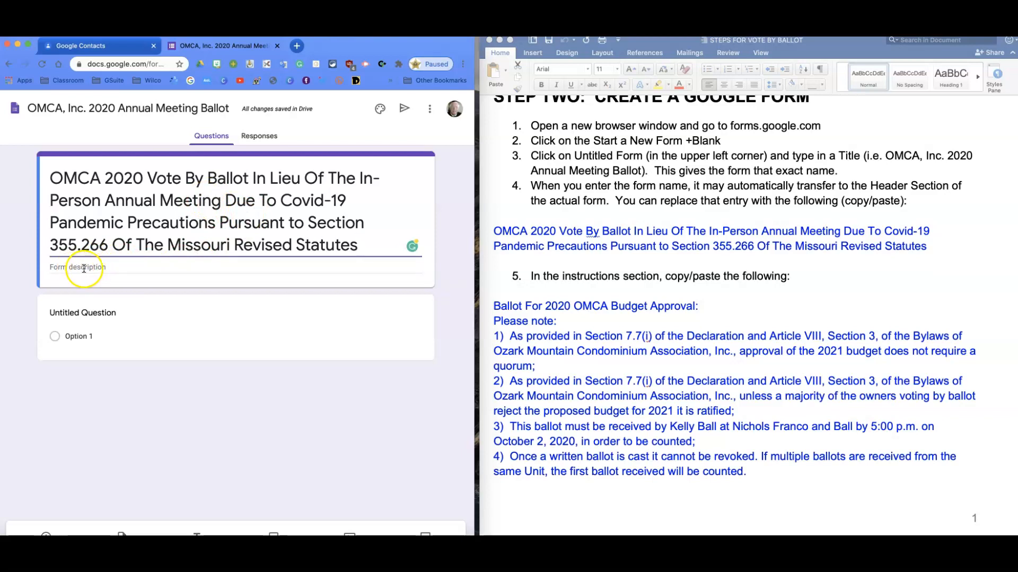
Fill the form description with the "Ballot For 2020 OMCA Budget Approval" text and its four notes, copied from item 5 of the instructions
click(491, 301)
scroll(493, 305, down, 2)
scroll(494, 308, down, 5)
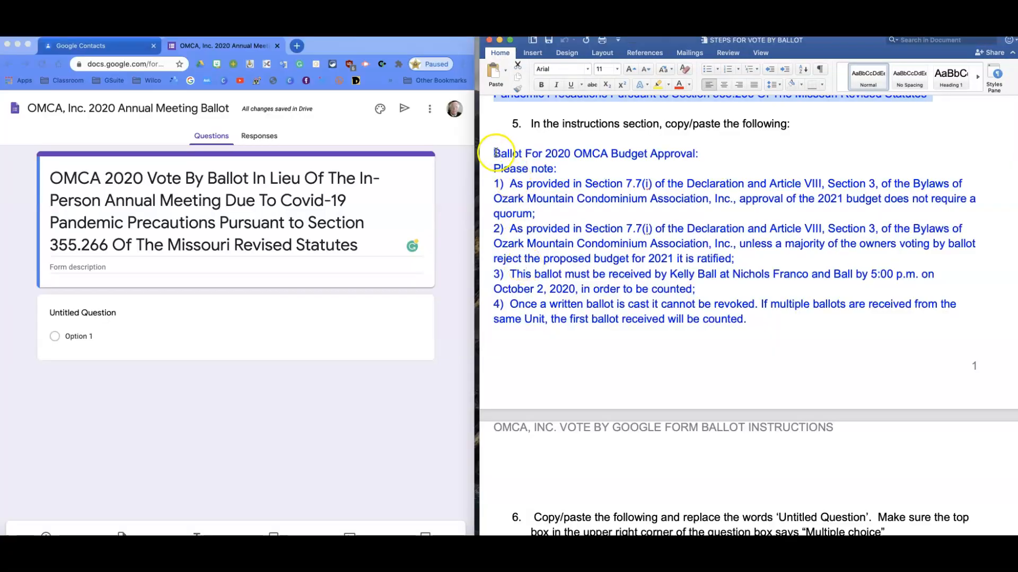
drag(496, 154, 747, 321)
key(super+c)
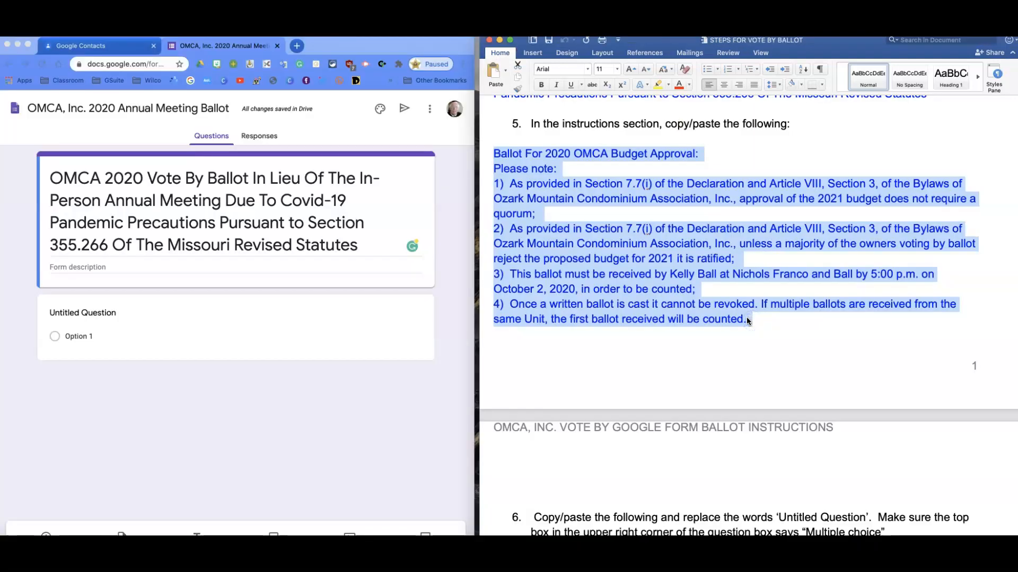
click(68, 267)
click(60, 267)
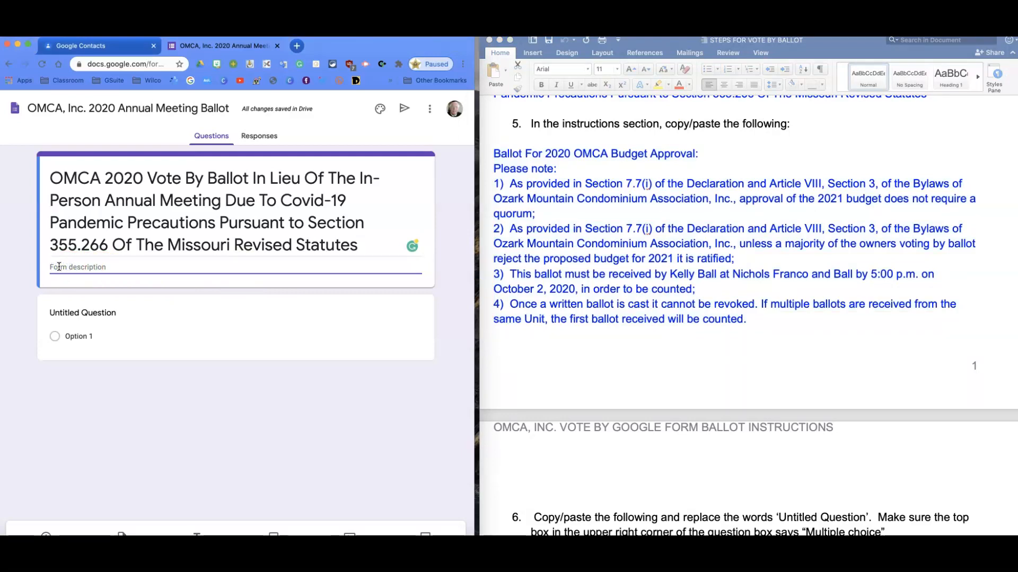
key(super+v)
click(68, 265)
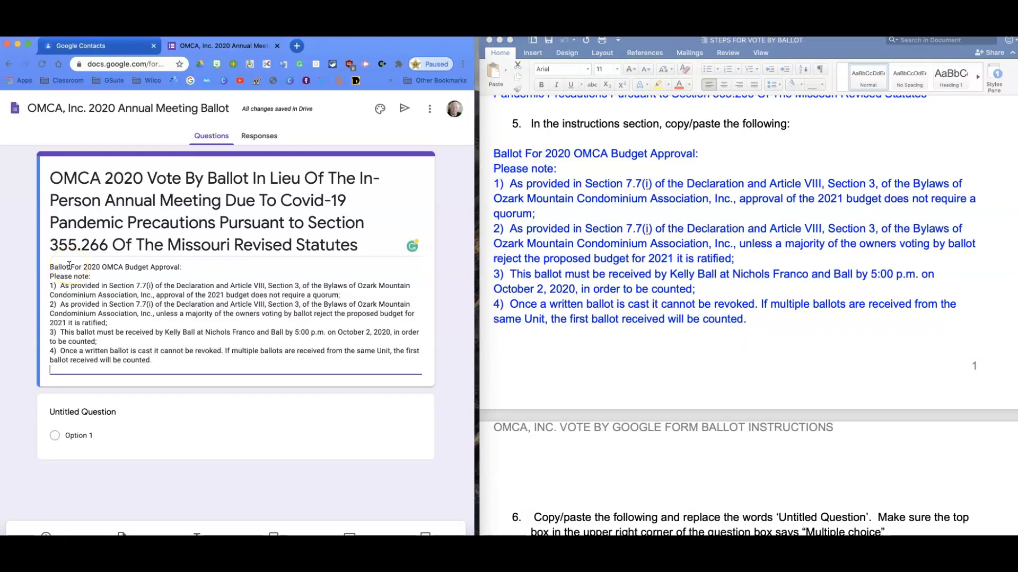
Title the untitled question "I vote as follows regarding the proposed 2021 OMCA budget:", copied from the instructions, with Multiple choice as its type
click(555, 448)
scroll(555, 448, down, 5)
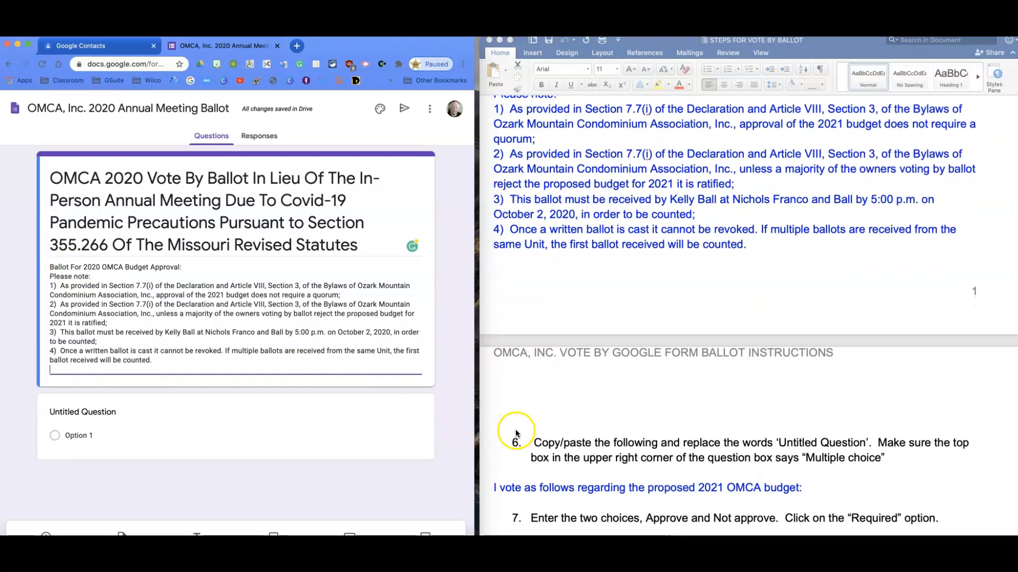
scroll(510, 432, down, 3)
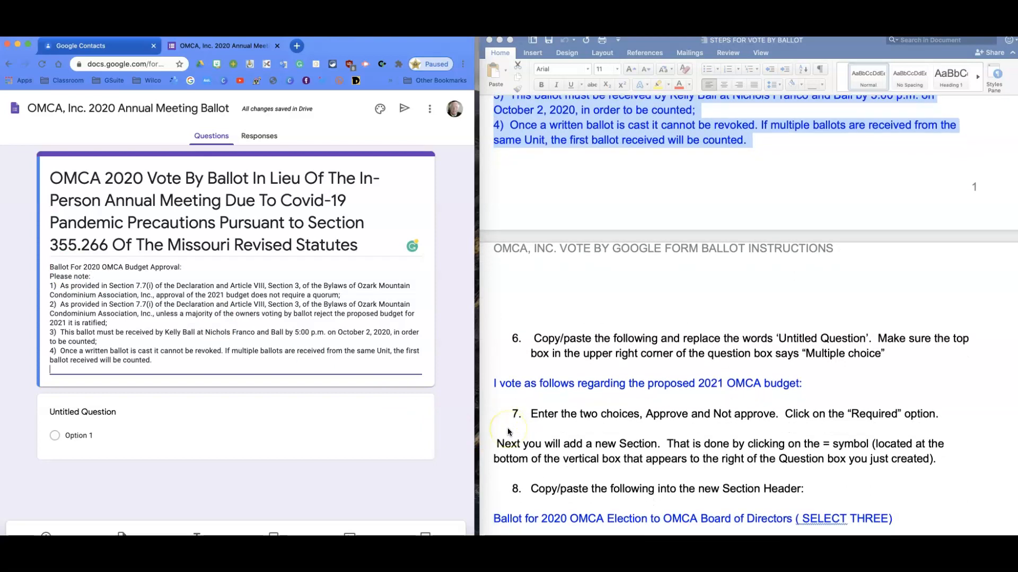
scroll(508, 427, down, 1)
click(438, 408)
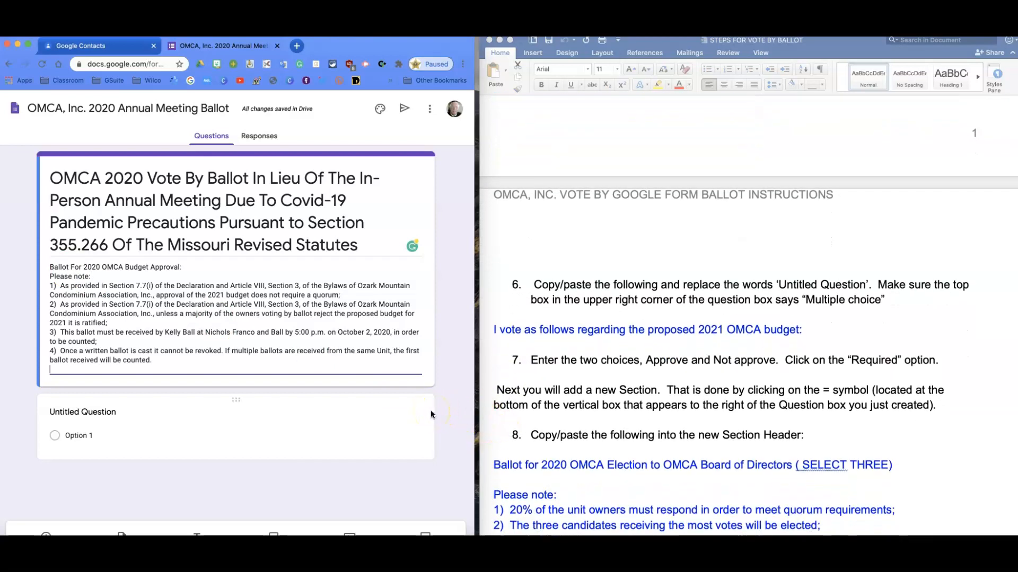
click(430, 395)
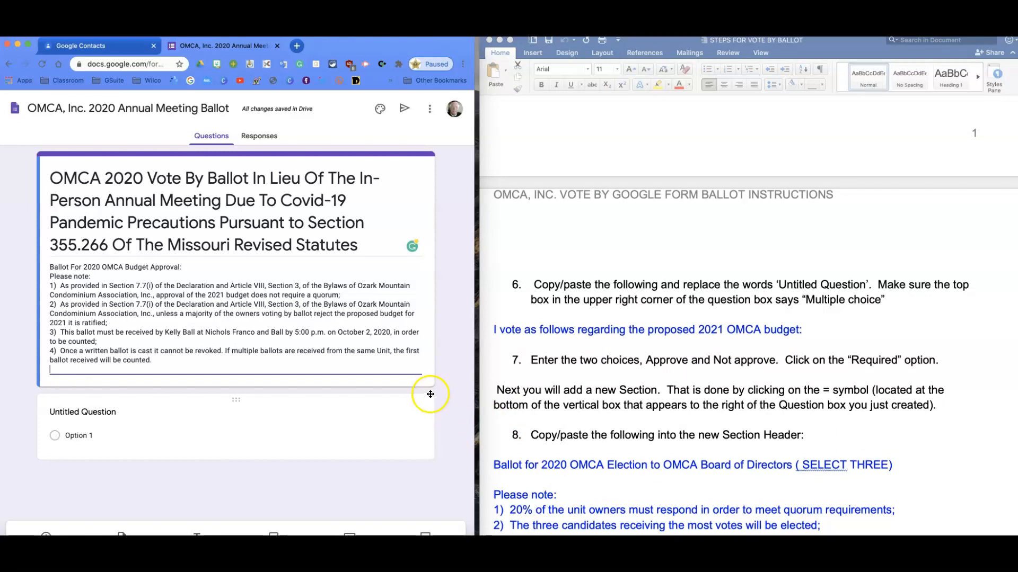
click(496, 330)
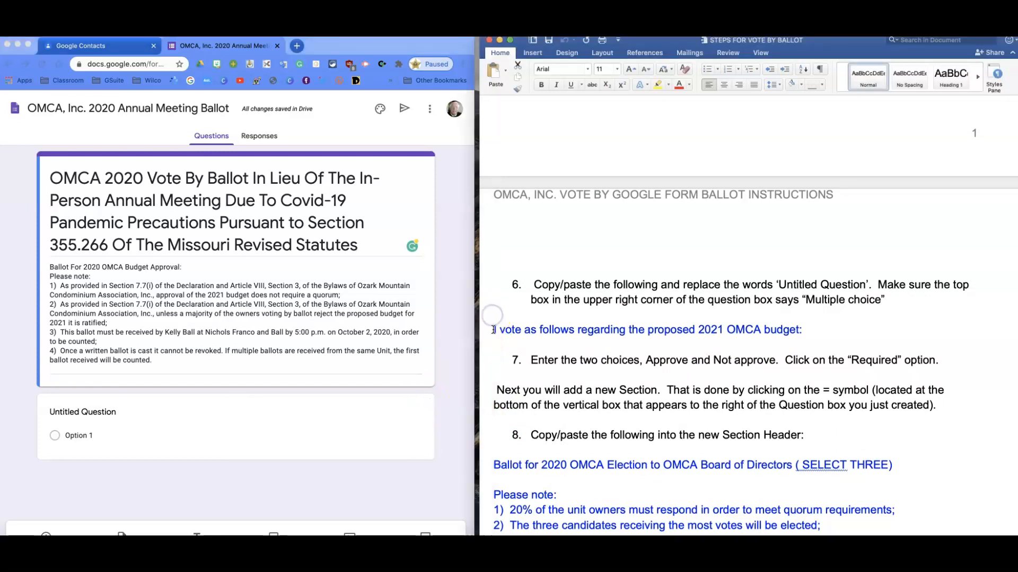
drag(496, 329, 825, 330)
key(super+c)
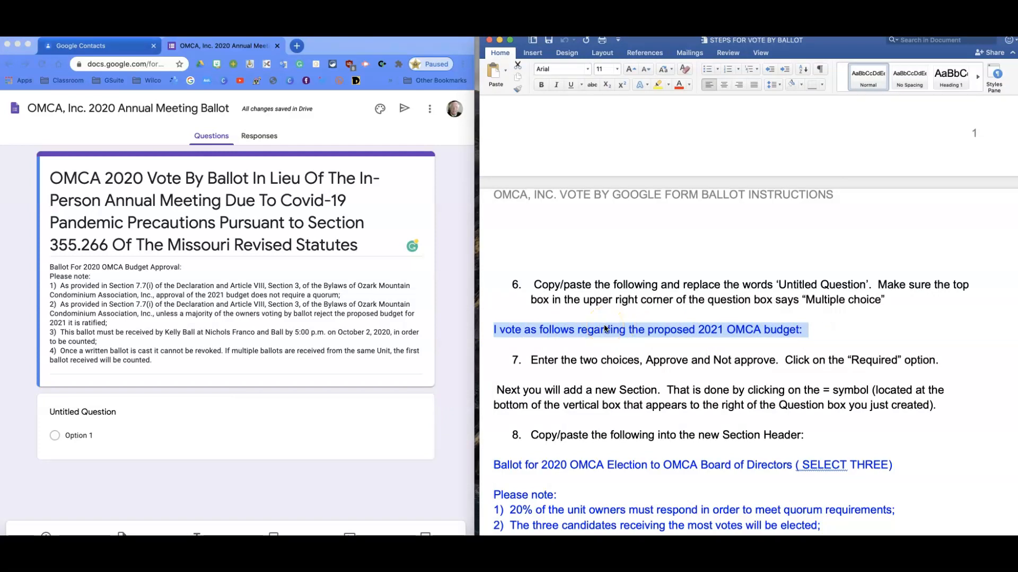
click(44, 412)
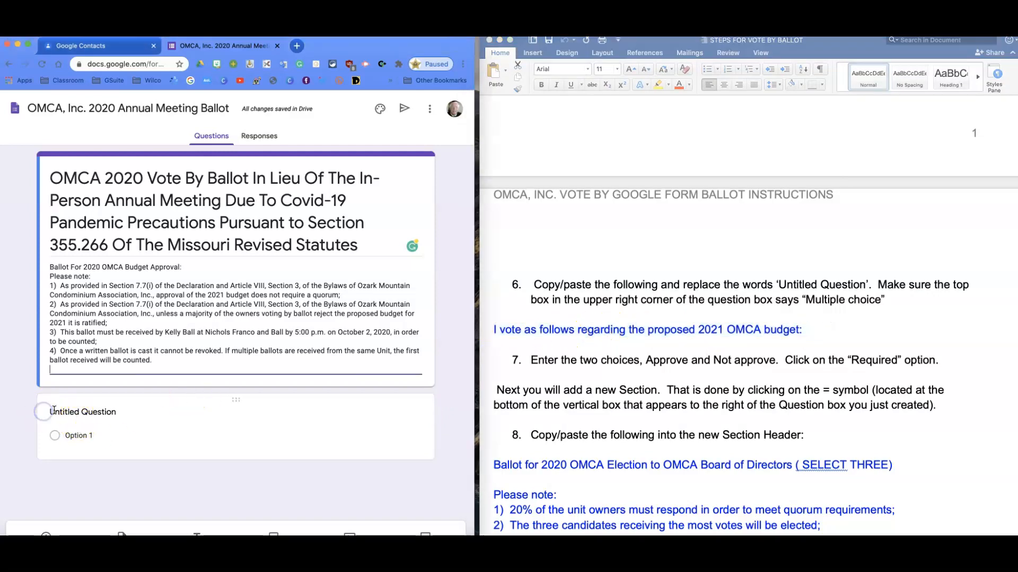
click(54, 411)
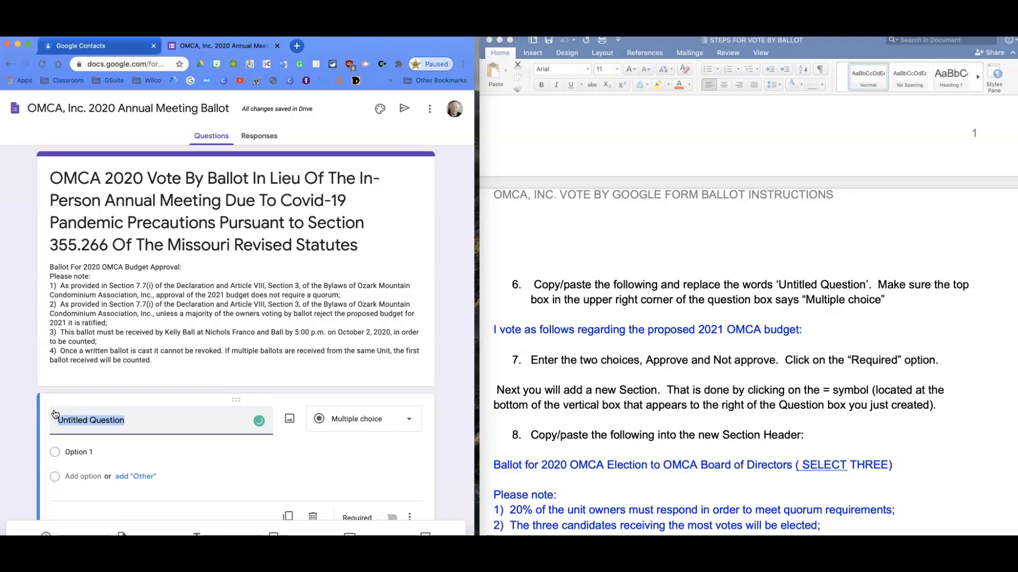
key(super+v)
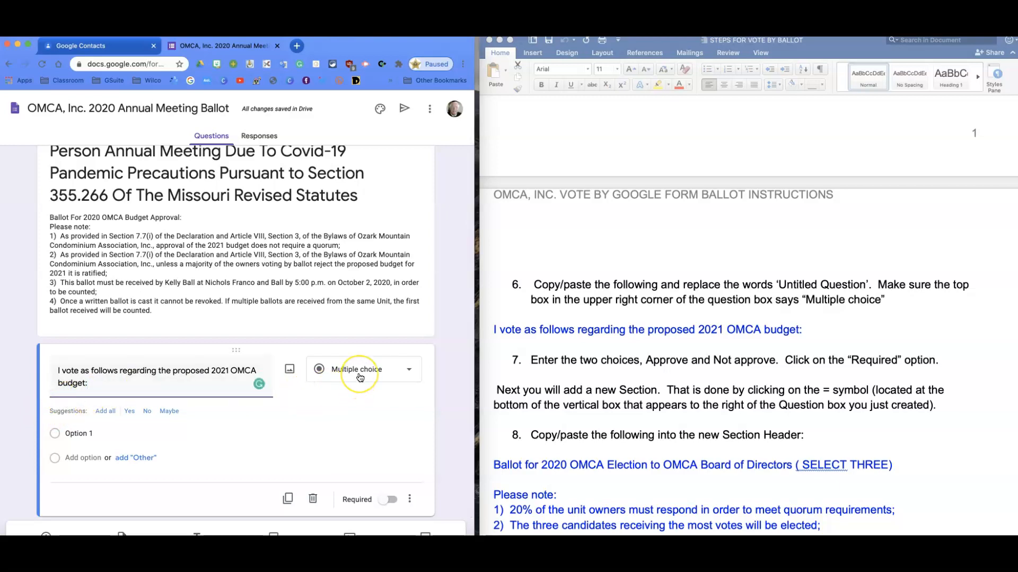
click(409, 371)
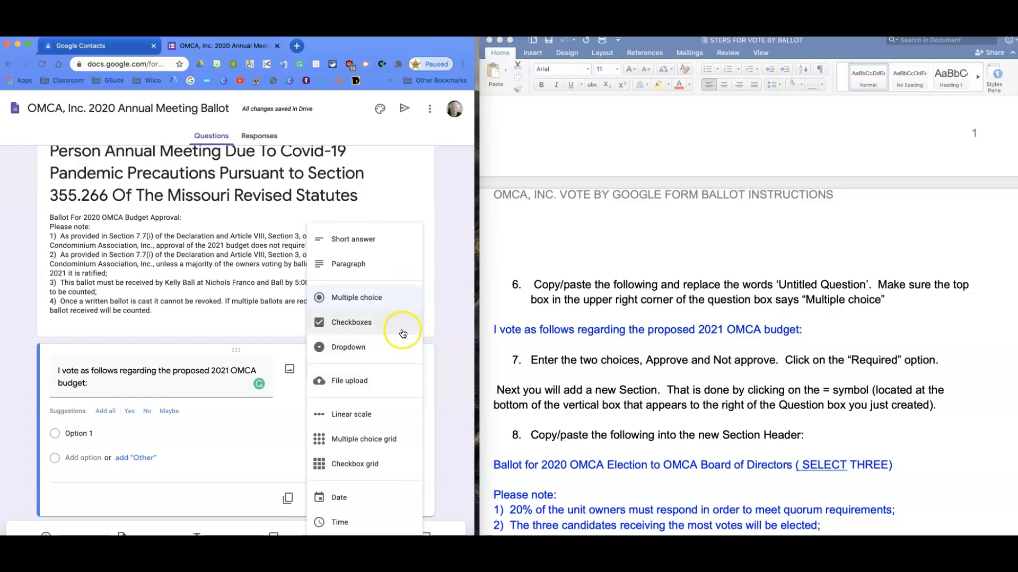
click(376, 302)
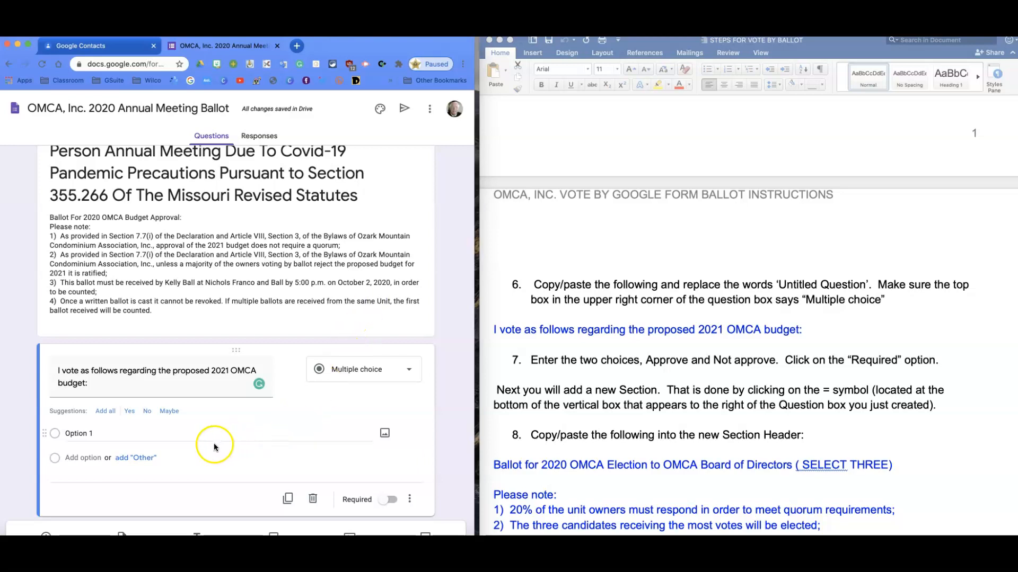
Enter "Approve" and "Not Approve" as the two answer options of the budget question
click(93, 435)
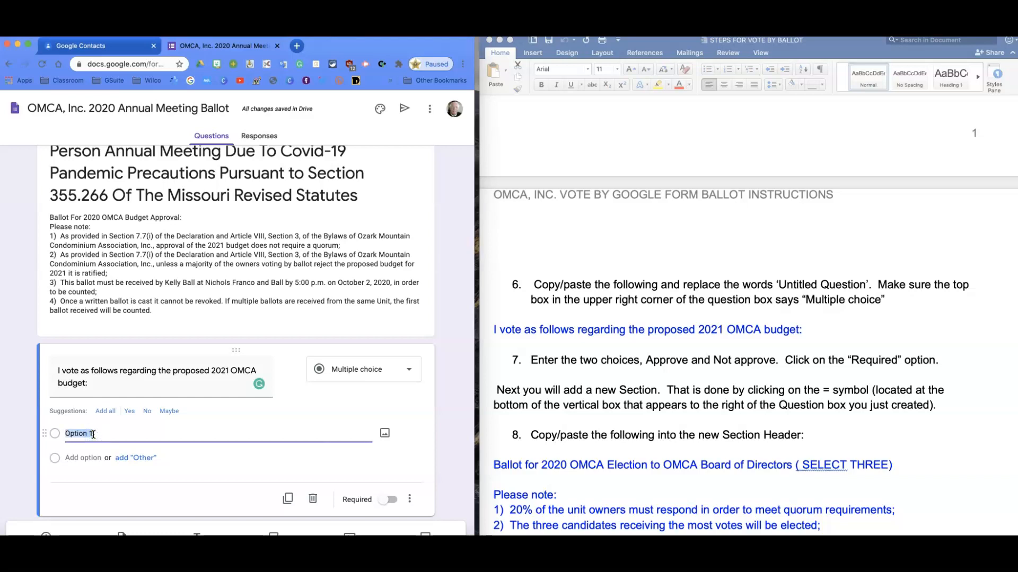
scroll(93, 435, up, 1)
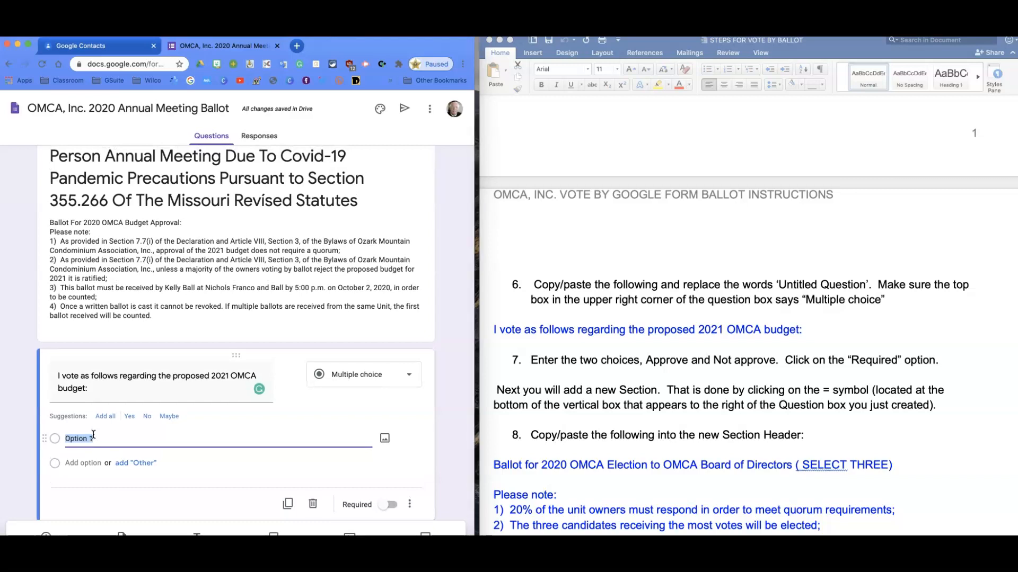
text(Approve)
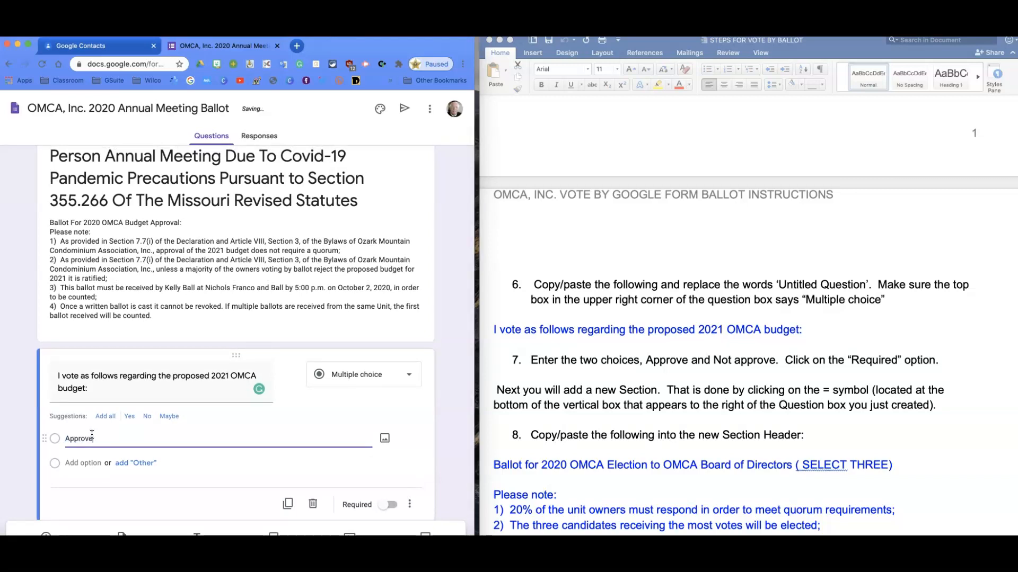
click(71, 464)
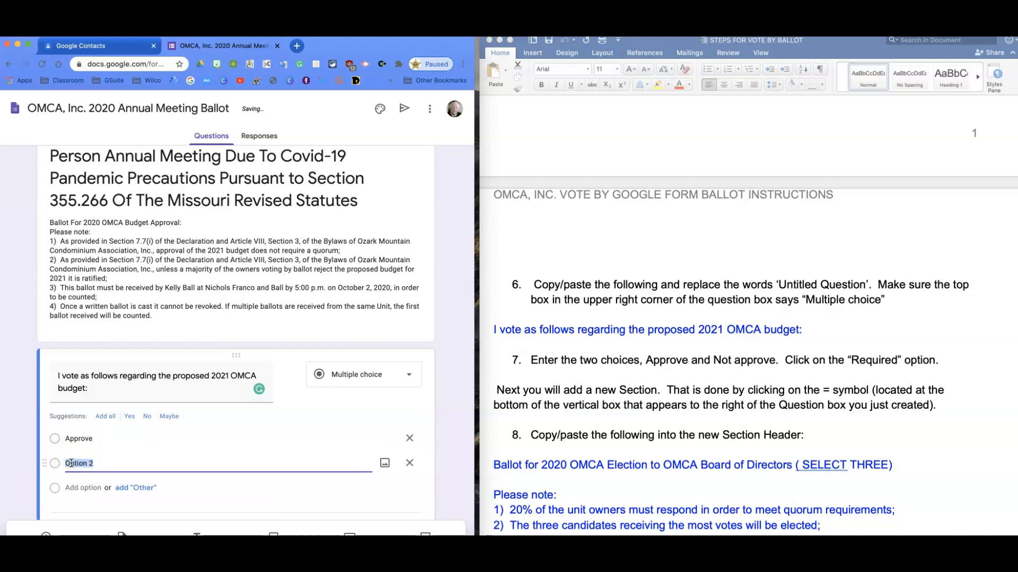
text(No )
text(A)
key(BackSpace)
key(BackSpace)
text(t A)
Reword the budget question's first answer option to "I Approve the budget proposal"
click(96, 436)
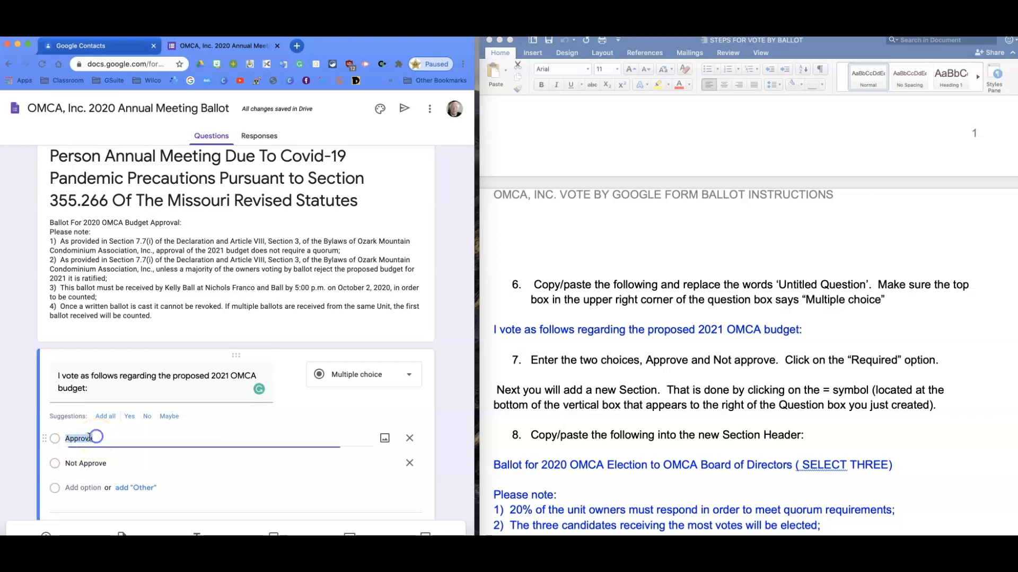
click(66, 439)
text(I)
click(102, 438)
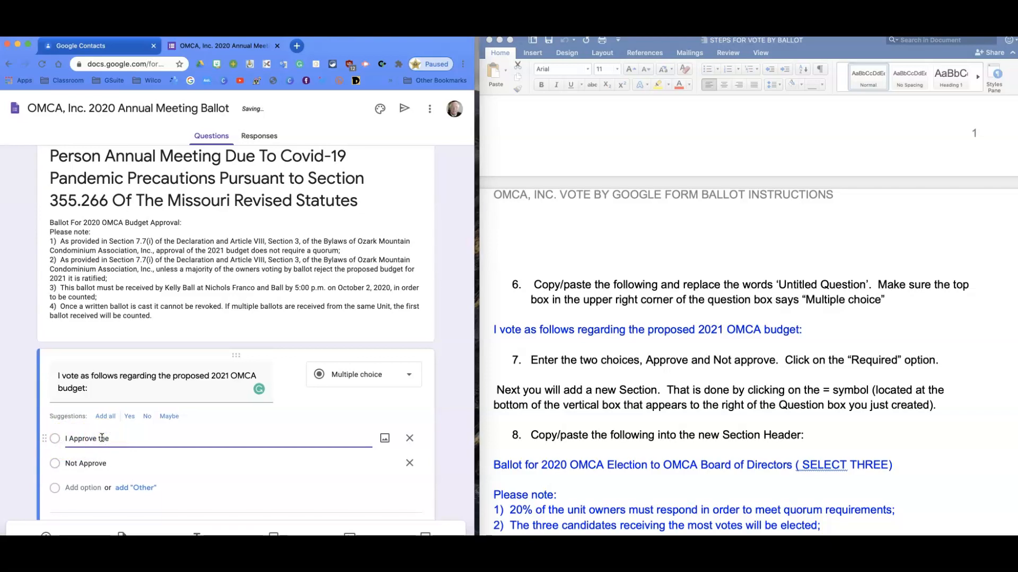
text(the budget proposal)
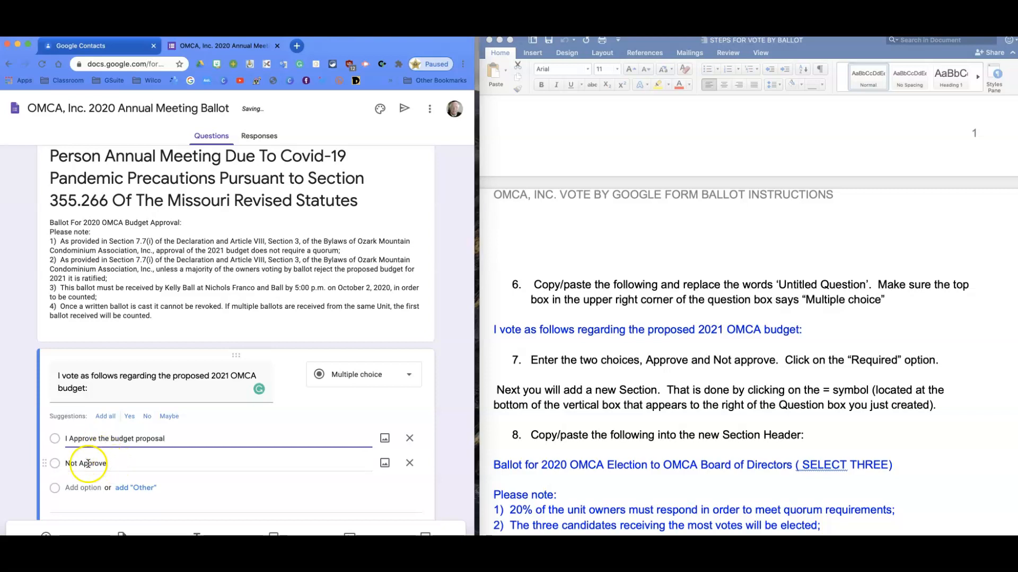
Reword the budget question's second answer option to "I DO Not Approve the budget proposal"
click(65, 464)
click(66, 464)
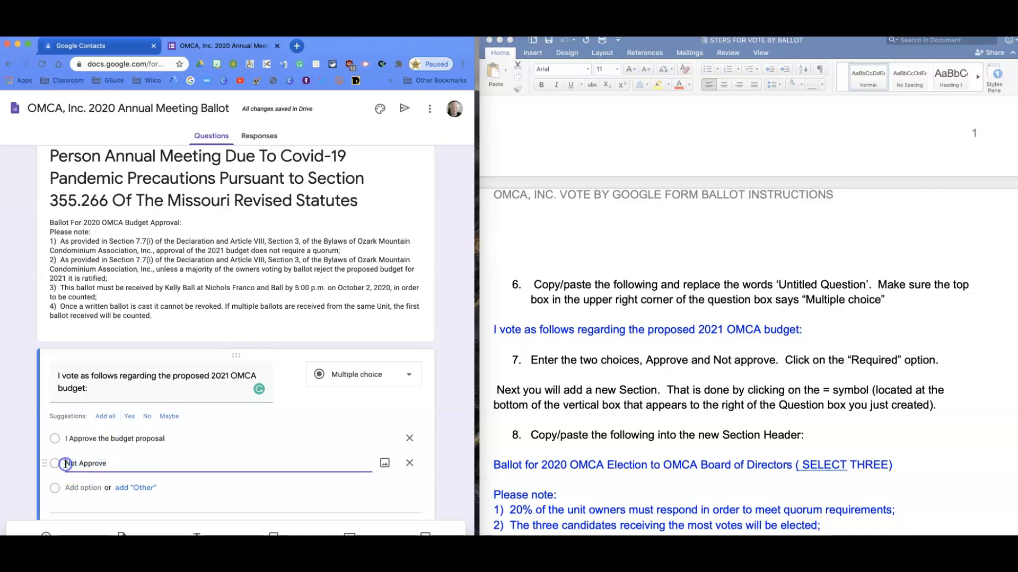
text(I)
text(D)
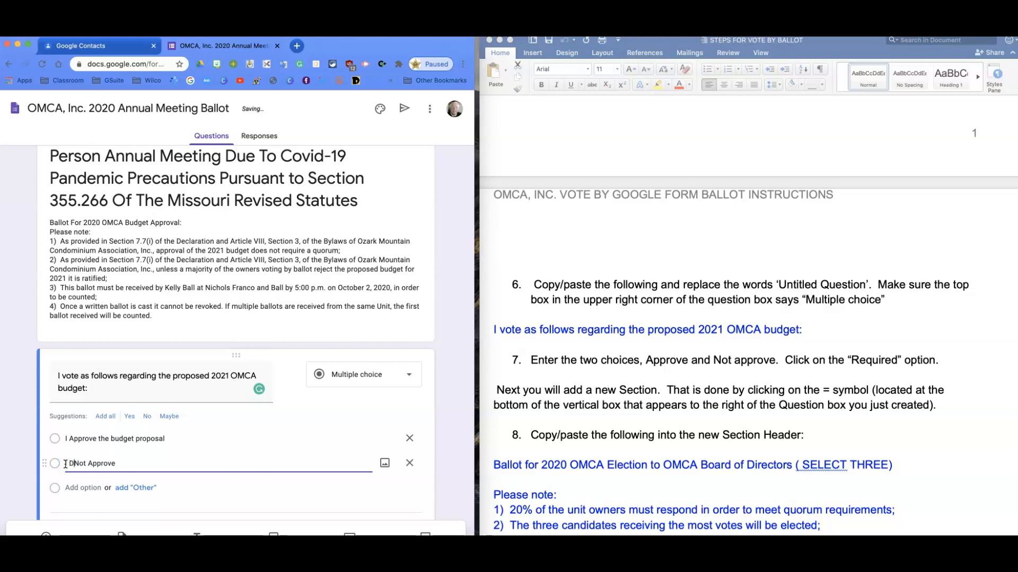
text(O)
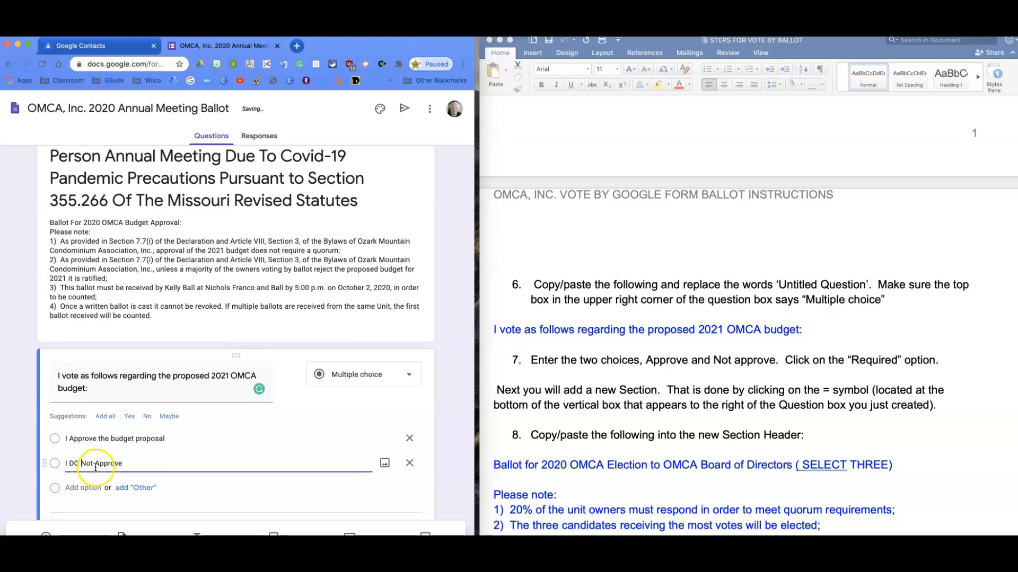
text( the buget proposal)
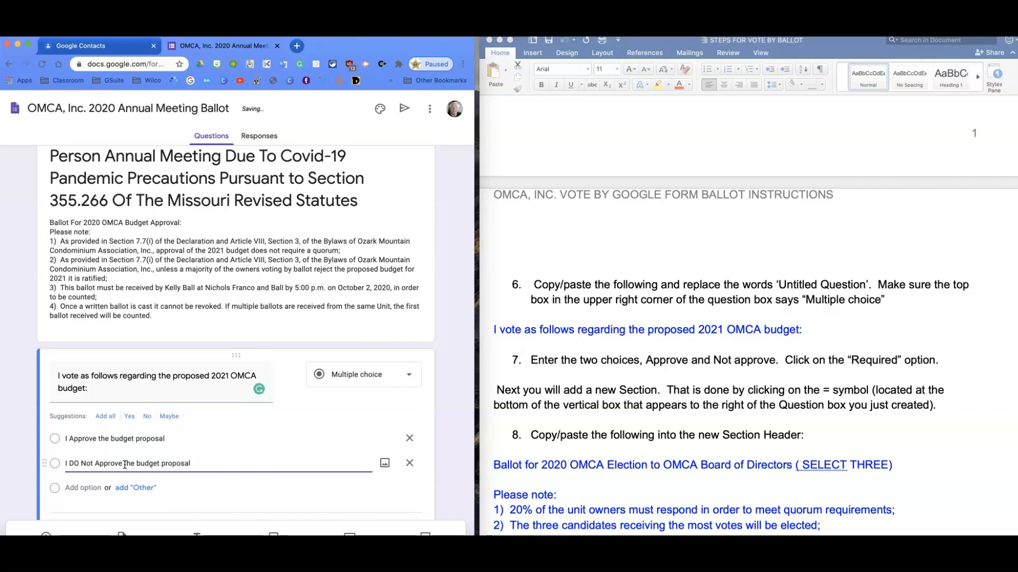
click(225, 464)
Make the budget question required
scroll(216, 467, down, 2)
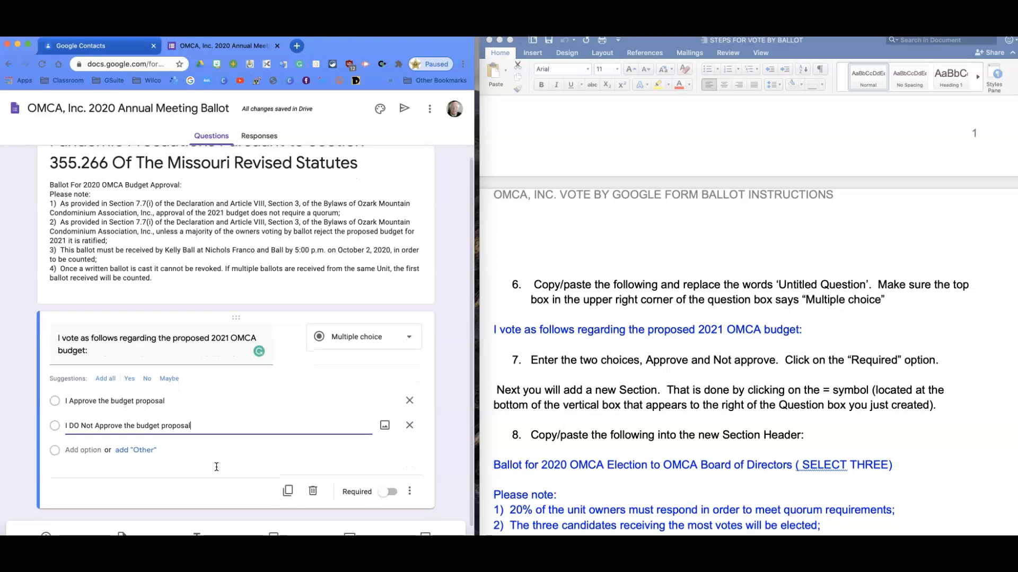
scroll(623, 496, down, 3)
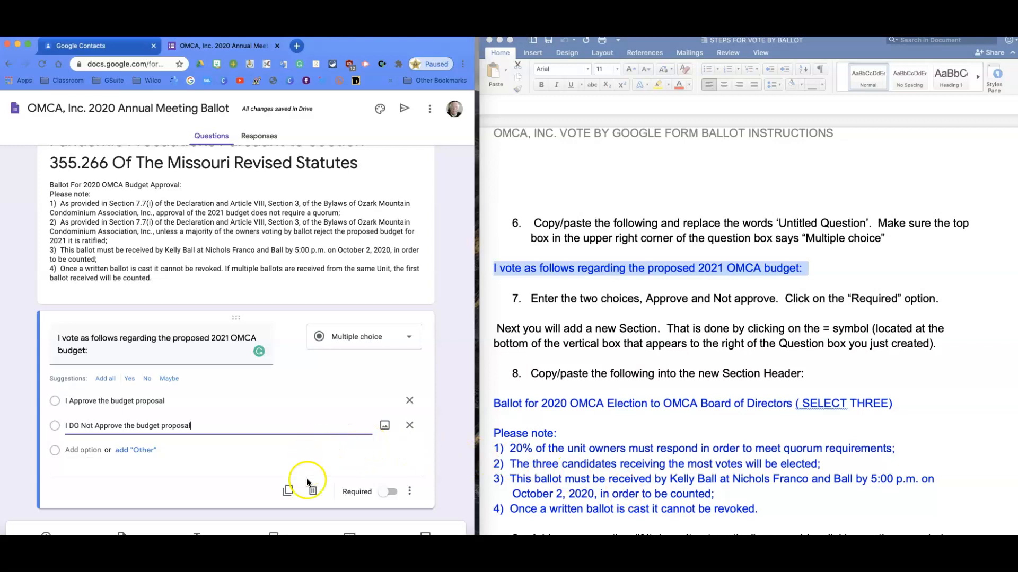
click(384, 497)
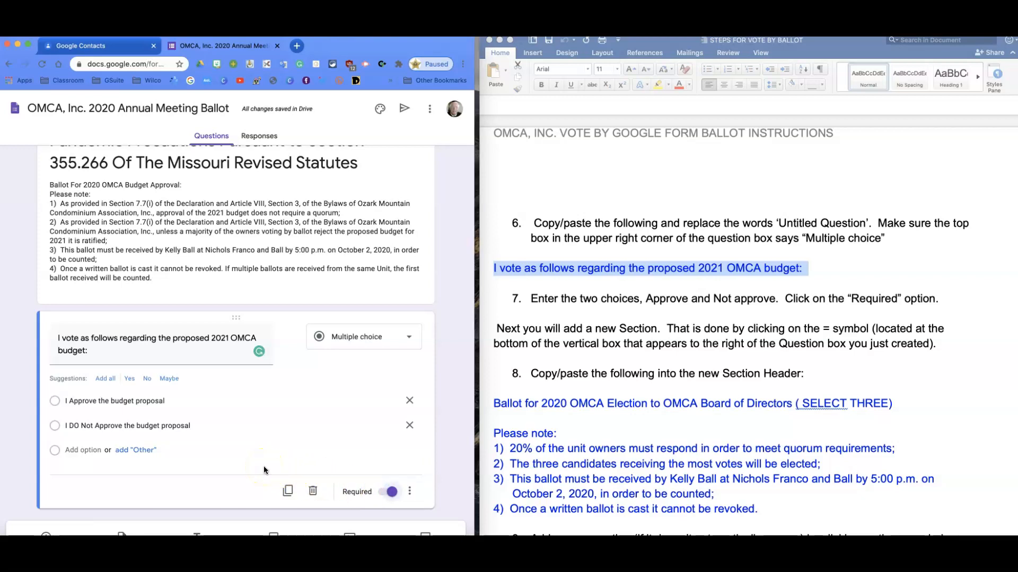
Widen the browser window to reveal the form's editing tools and add a new section after the budget question
scroll(263, 466, down, 1)
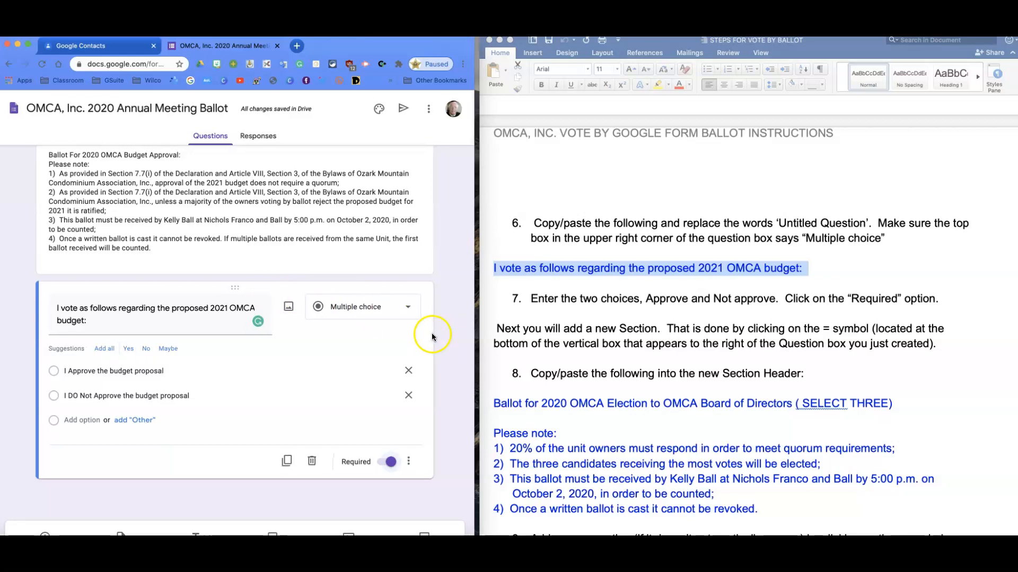
scroll(447, 337, up, 3)
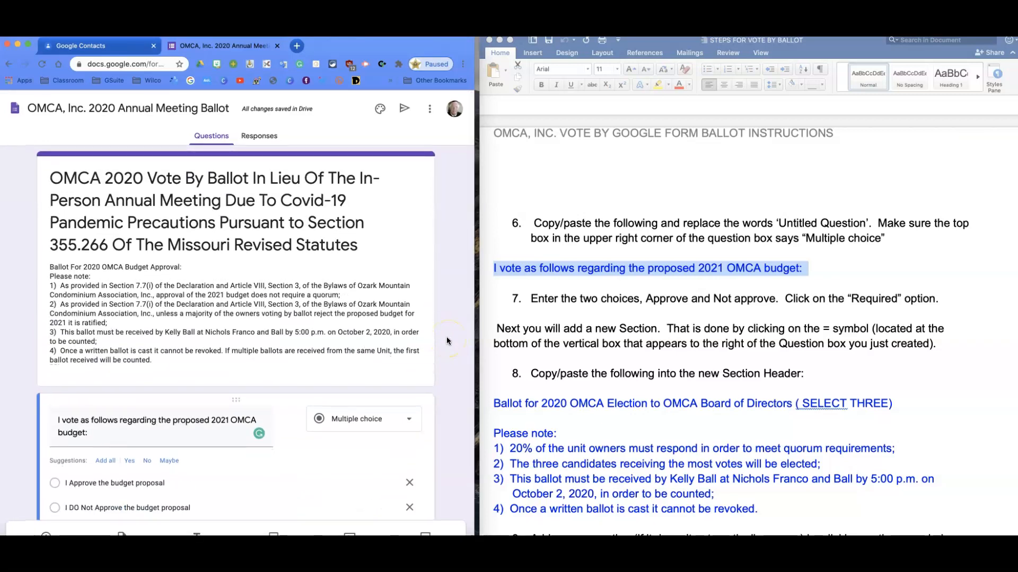
scroll(444, 336, down, 3)
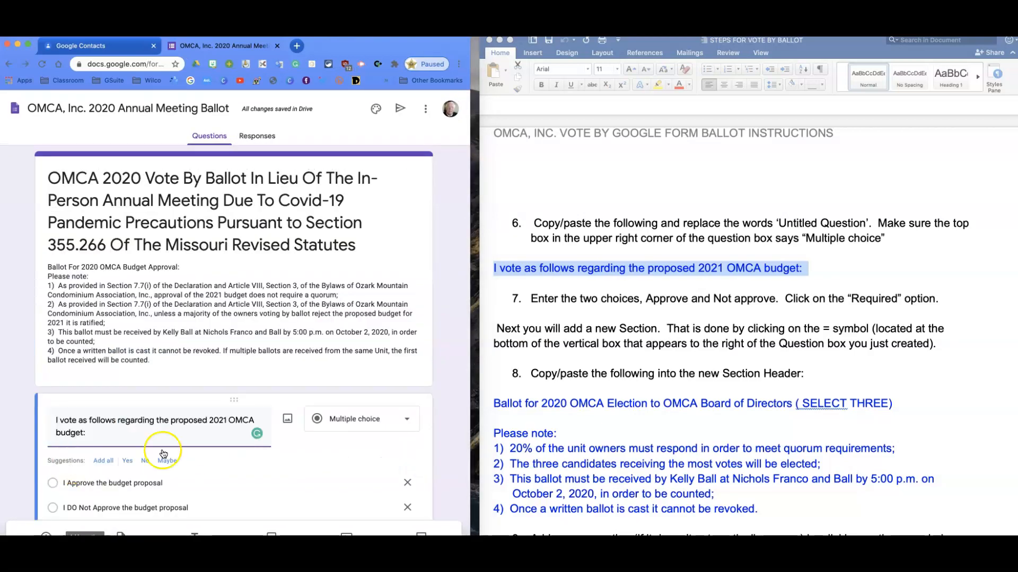
drag(471, 429, 518, 429)
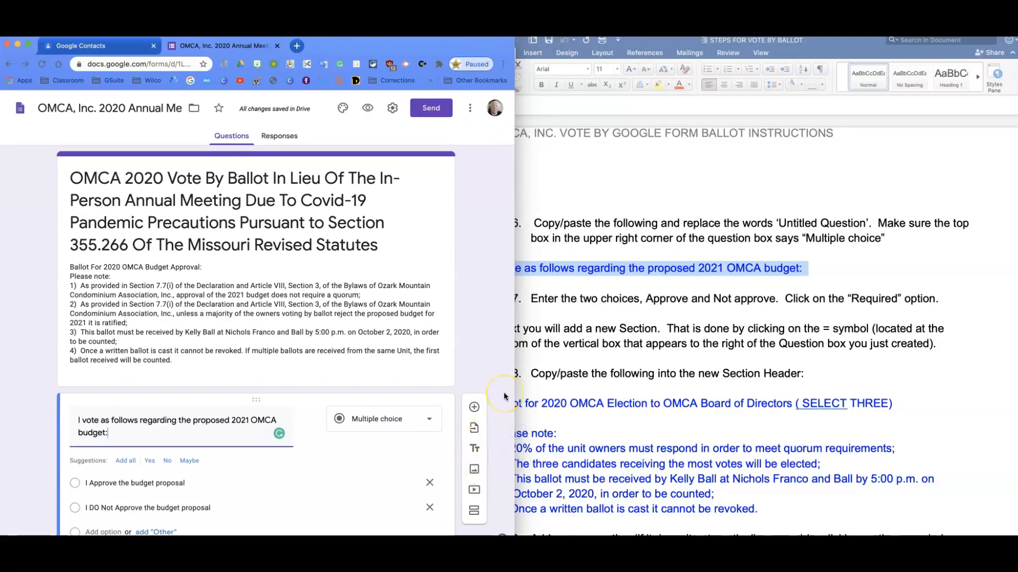
scroll(503, 392, down, 3)
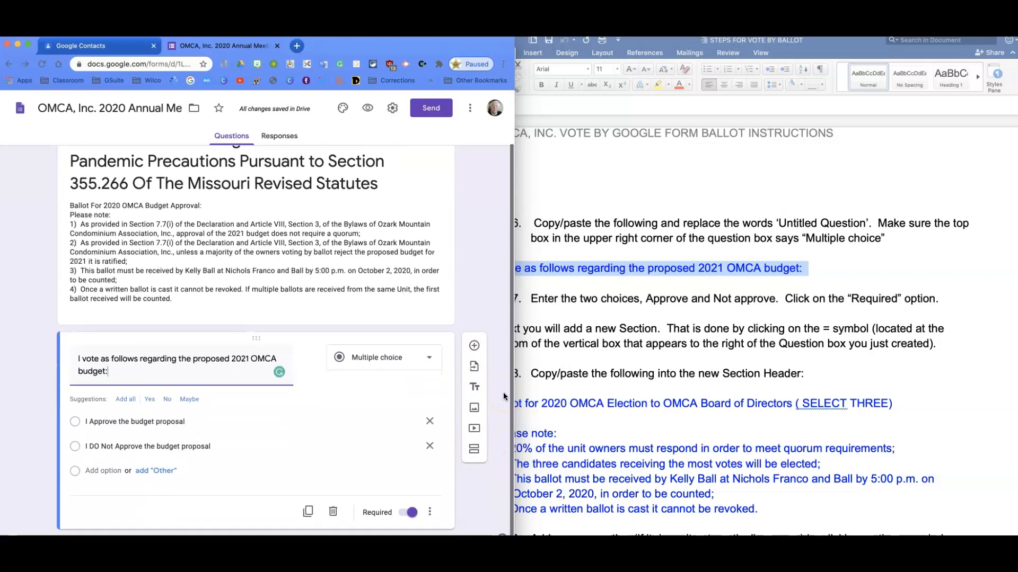
click(474, 441)
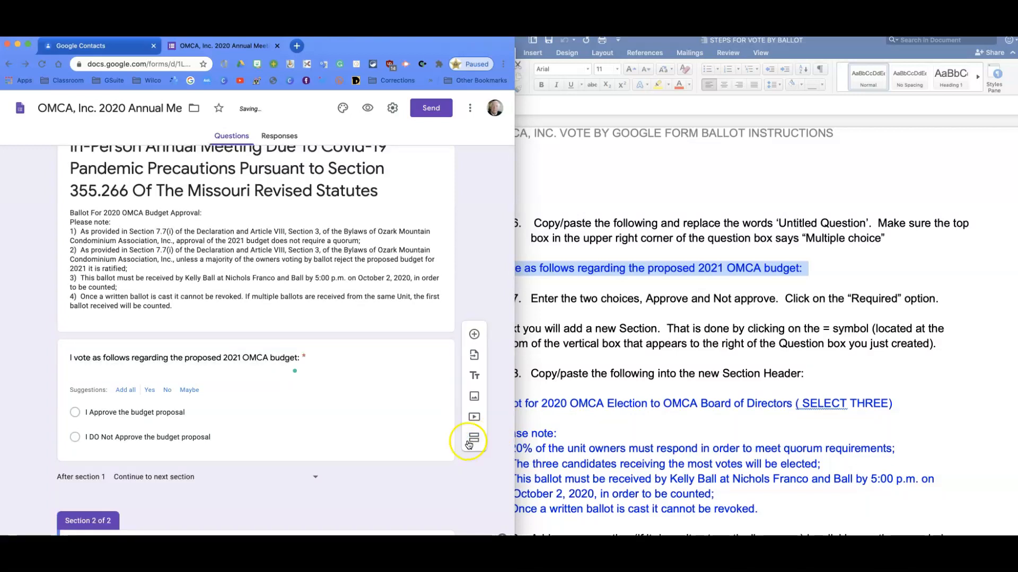
Narrow the instructions window and title the new section "Ballot for 2020 OMCA Election to OMCA Board of Directors ( SELECT THREE)", copied from item 8
click(556, 426)
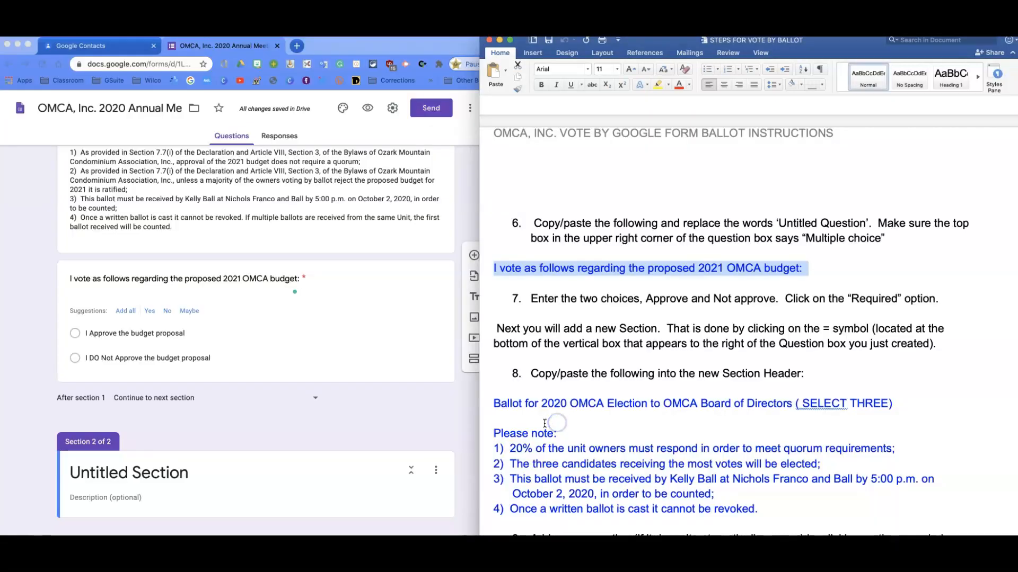
drag(482, 421, 519, 418)
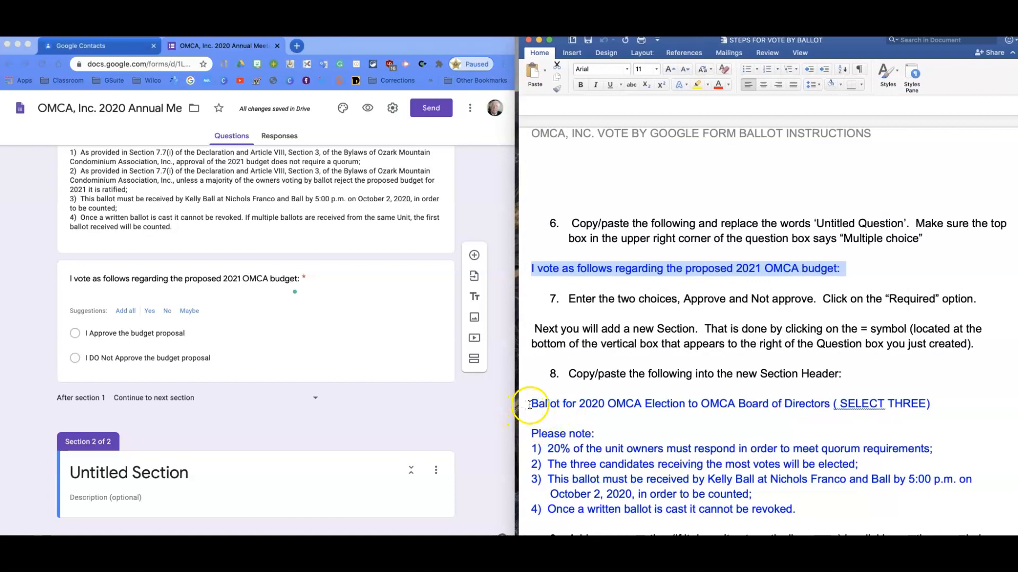
drag(531, 405, 934, 407)
key(super+c)
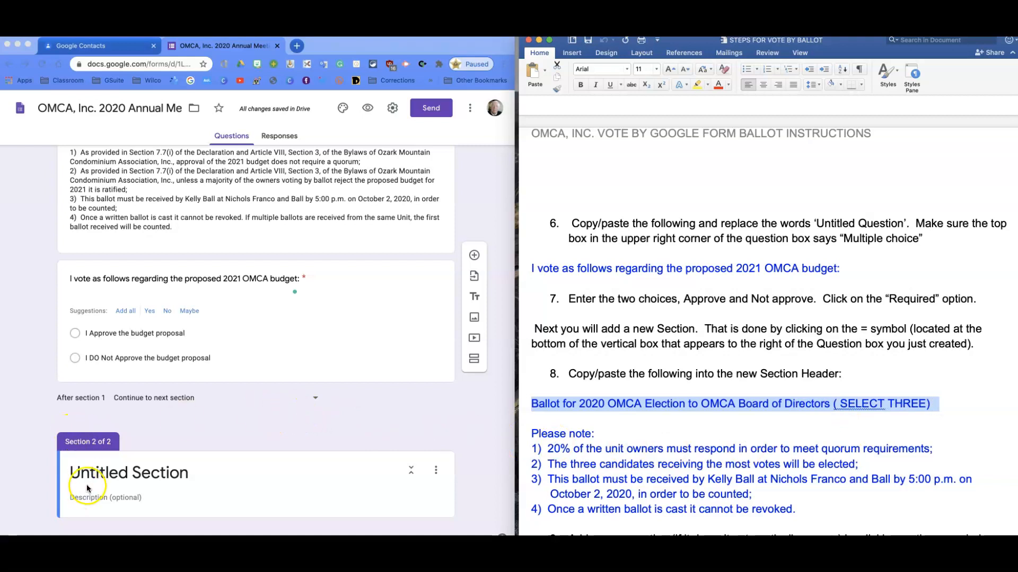
click(74, 471)
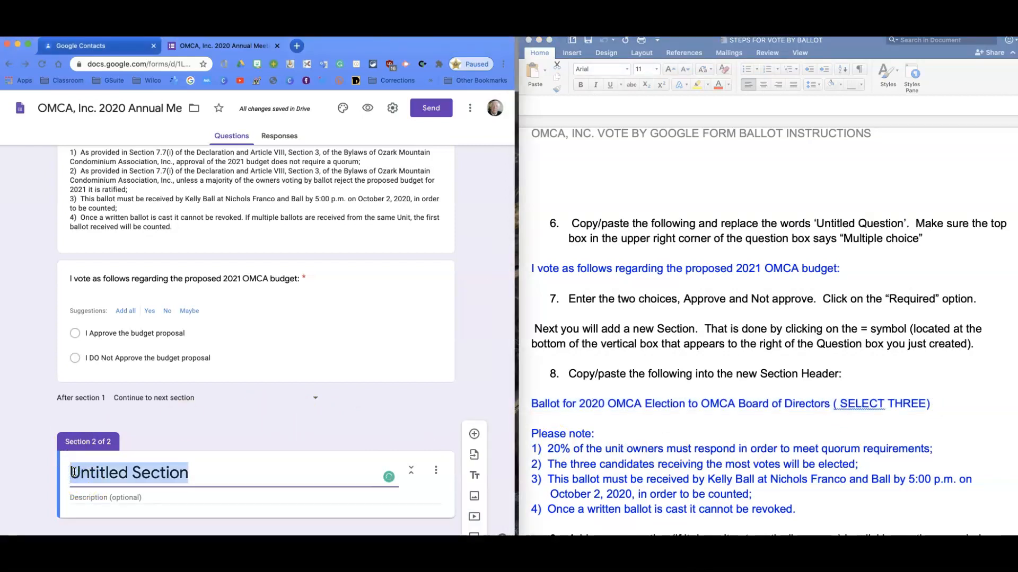
key(super+v)
click(76, 465)
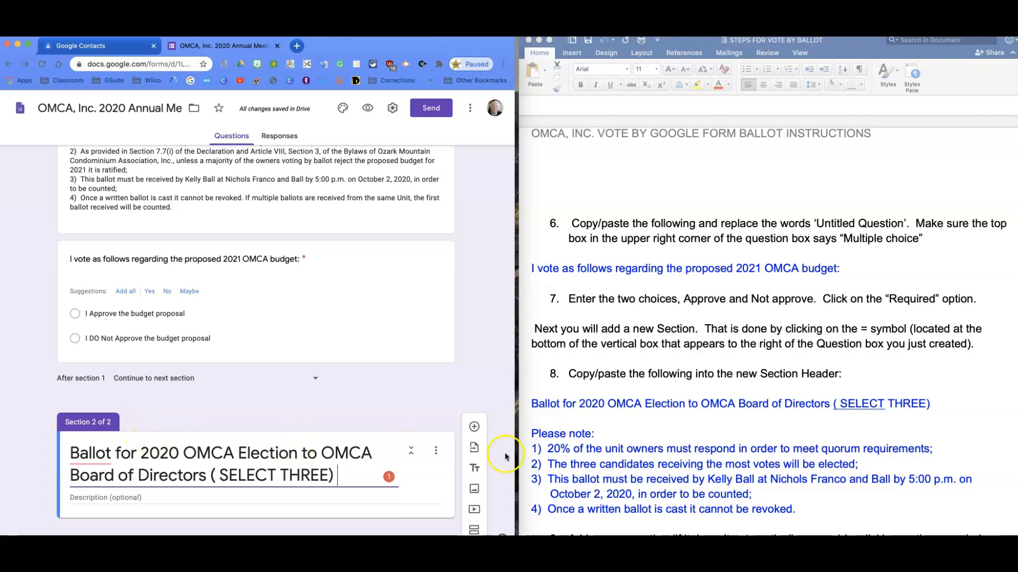
Fill the Board of Directors section's description with the "Please note:" text and its four notes, copied from item 8 of the instructions
click(537, 448)
drag(531, 433, 548, 510)
scroll(549, 507, down, 5)
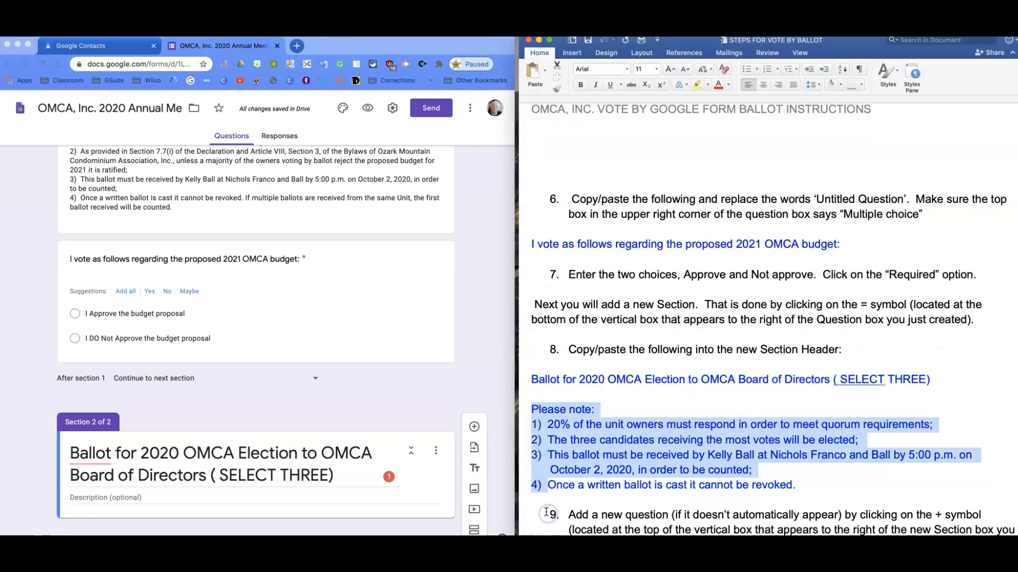
scroll(545, 510, down, 4)
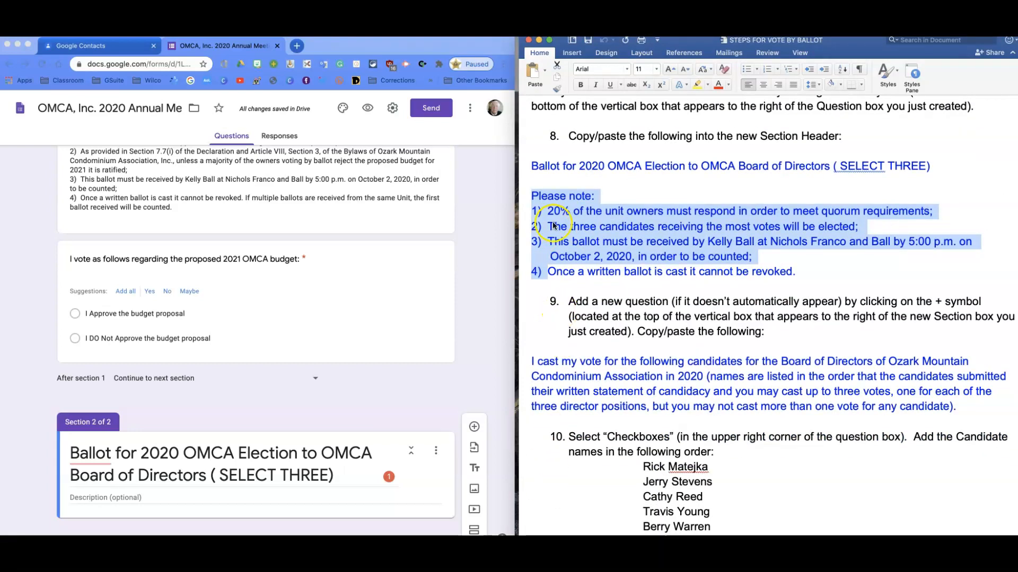
drag(533, 197, 821, 270)
key(super+c)
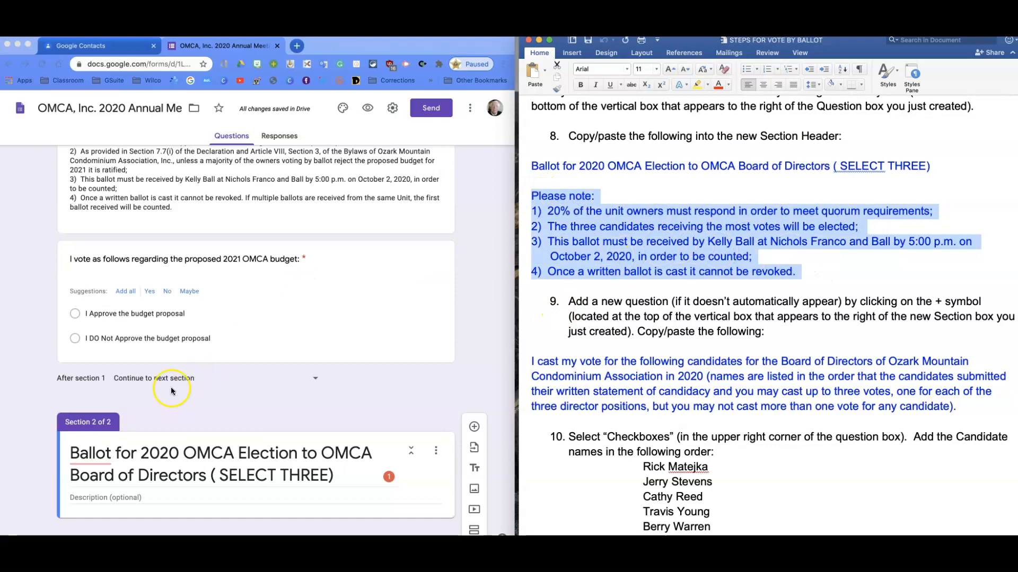
click(82, 510)
key(super+v)
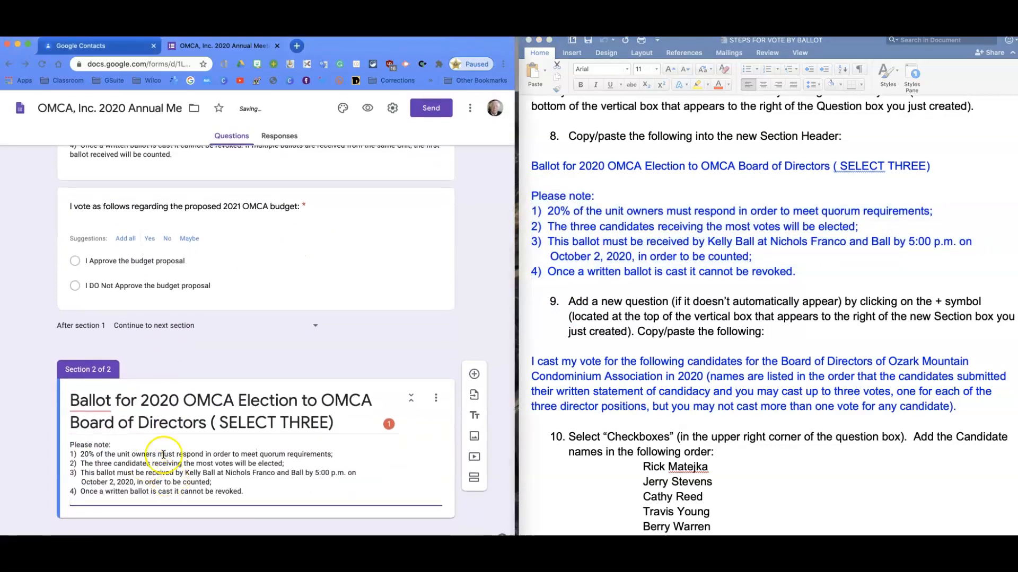
Add a Dropdown question to the Board of Directors section, titled with item 9's "I cast my first vote for the following candidates..." text from the instructions
scroll(577, 403, down, 5)
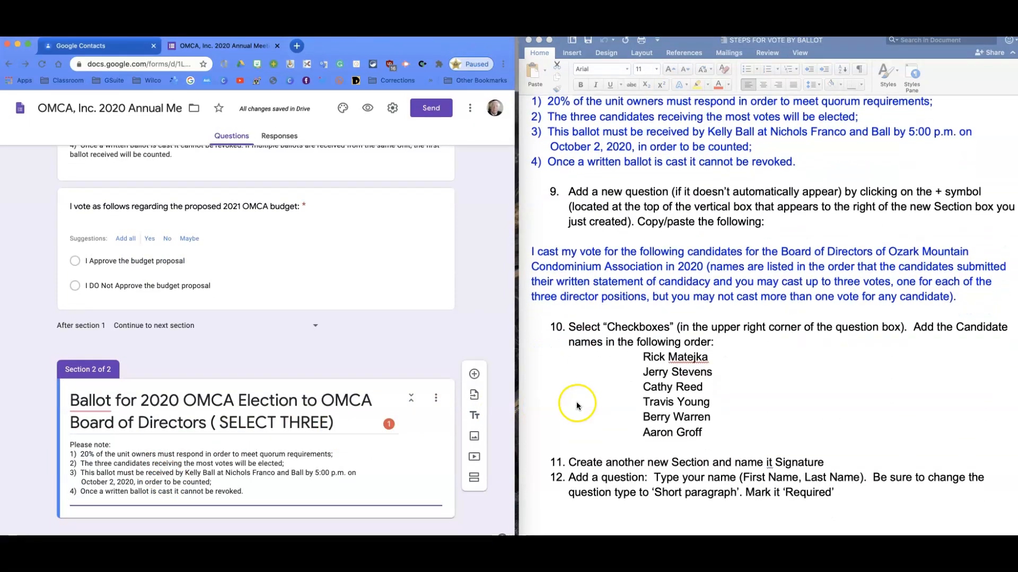
scroll(576, 405, down, 1)
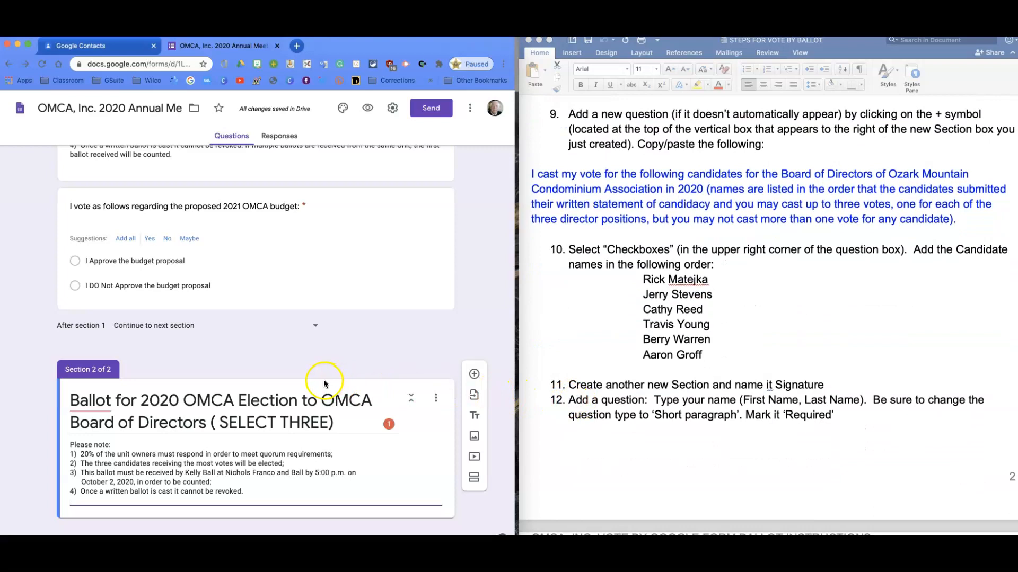
click(474, 380)
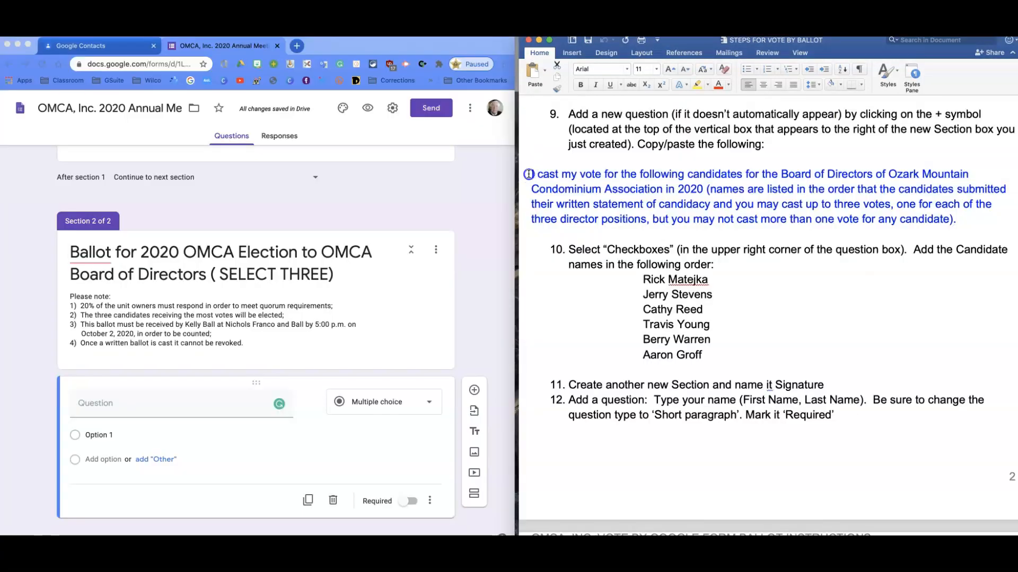
drag(530, 171, 958, 216)
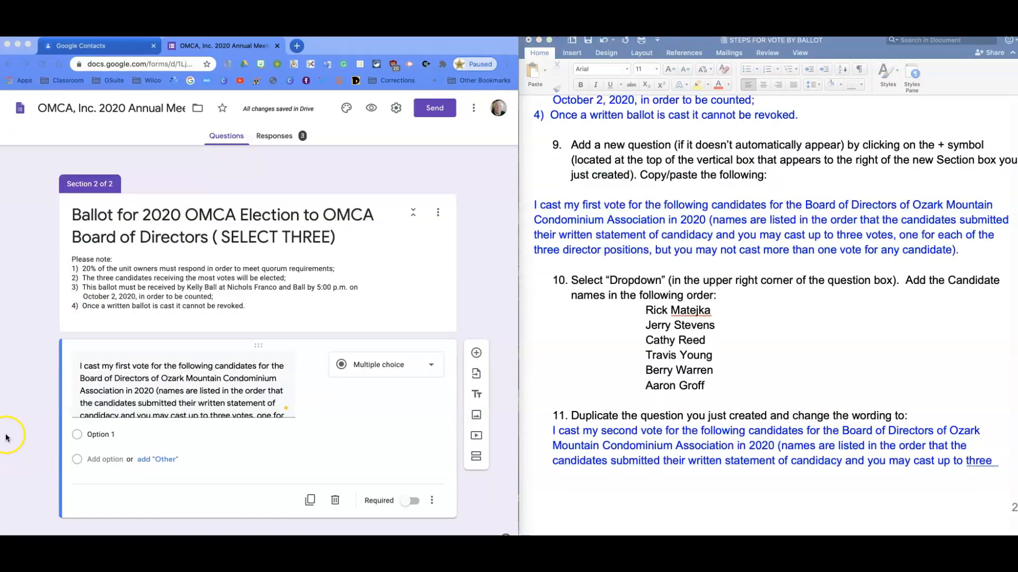
click(316, 384)
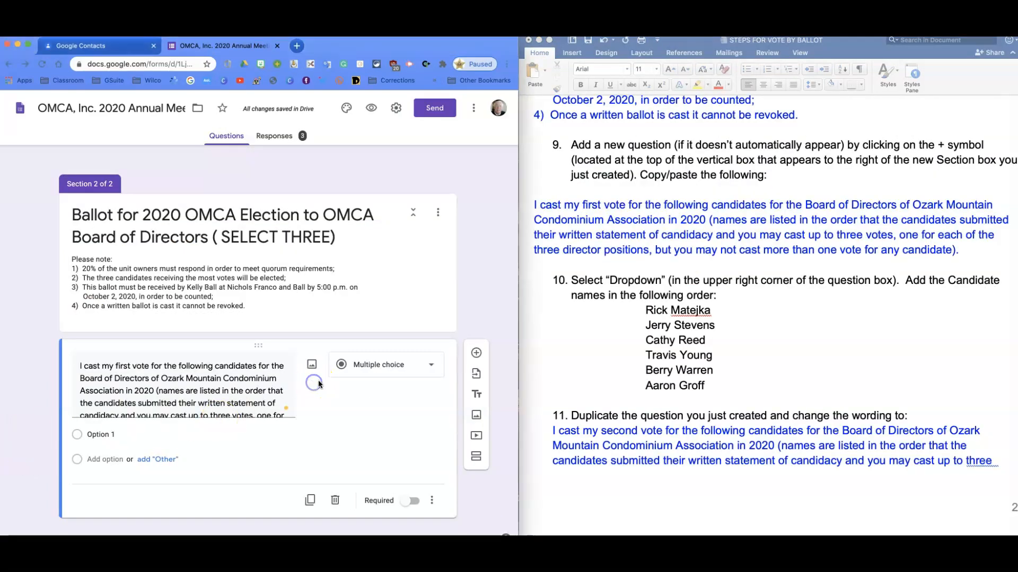
click(431, 369)
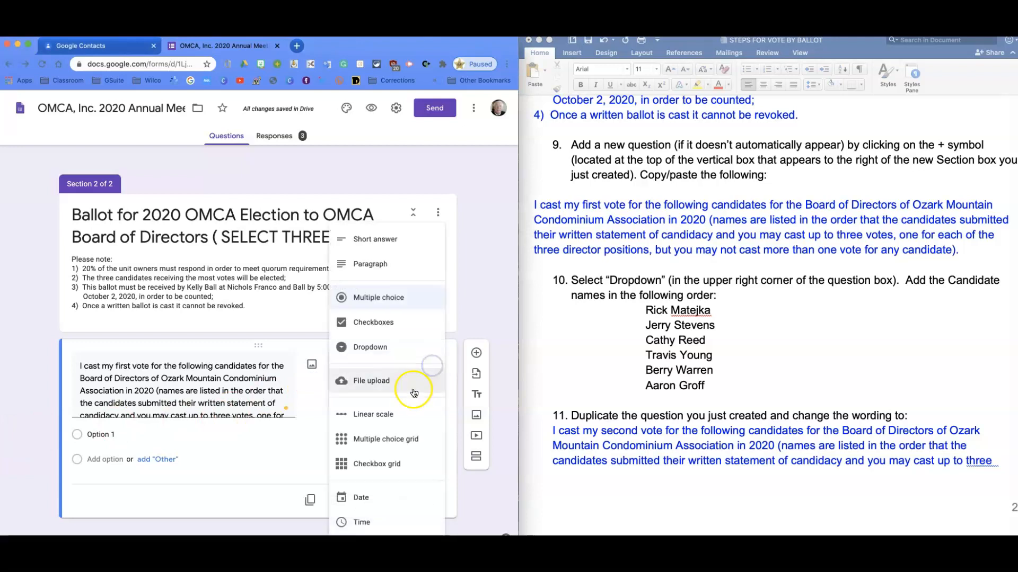
click(370, 349)
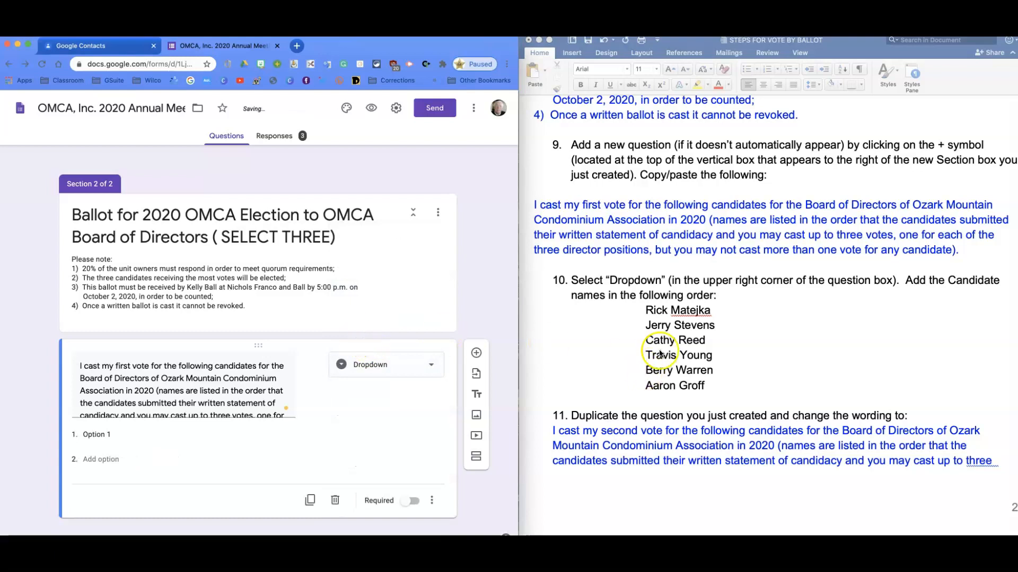
Fill the first-vote question's dropdown options with the six candidate names, copied in order from item 10 of the instructions
click(645, 326)
drag(645, 310, 723, 386)
key(super+c)
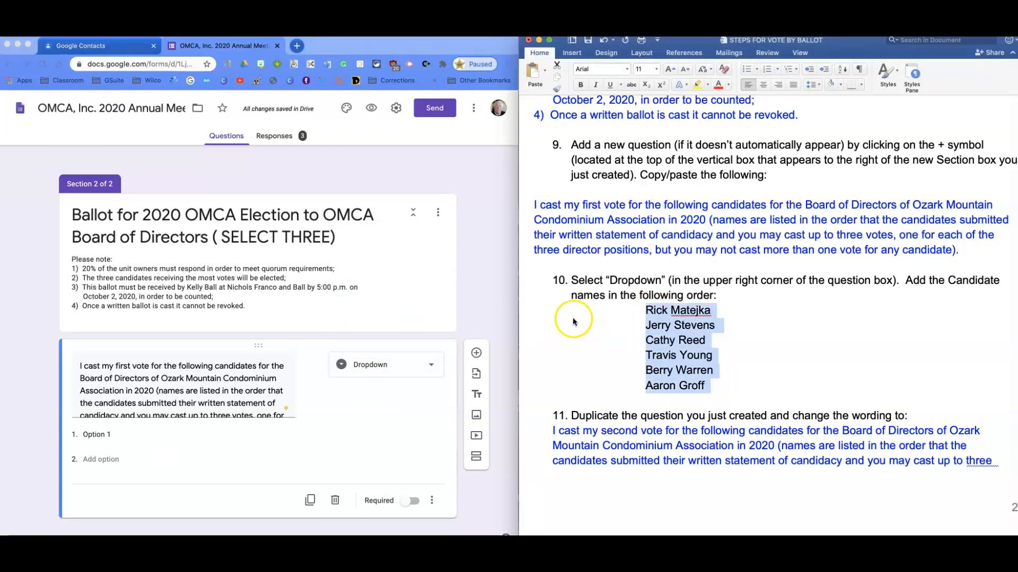
click(89, 436)
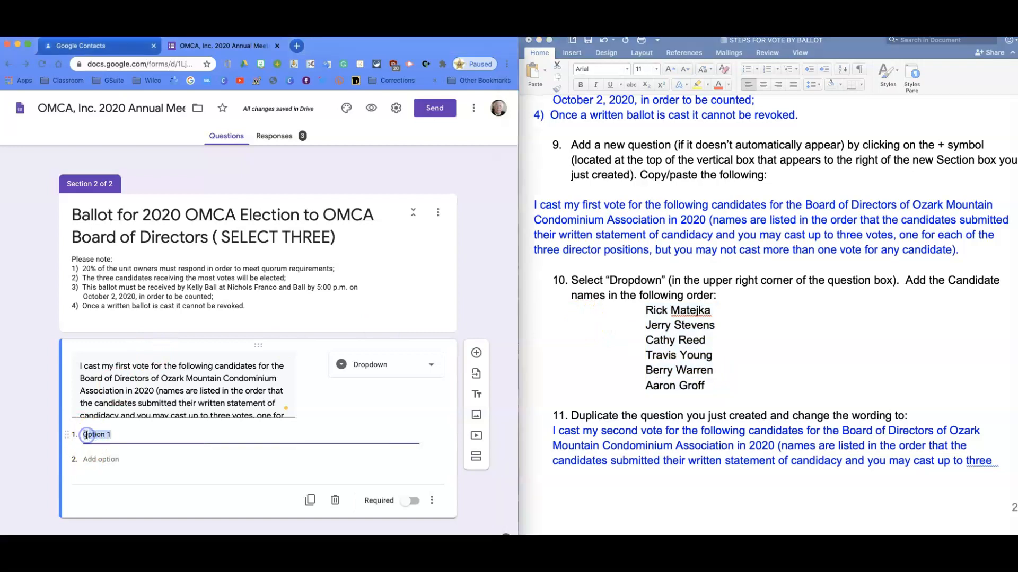
key(super+v)
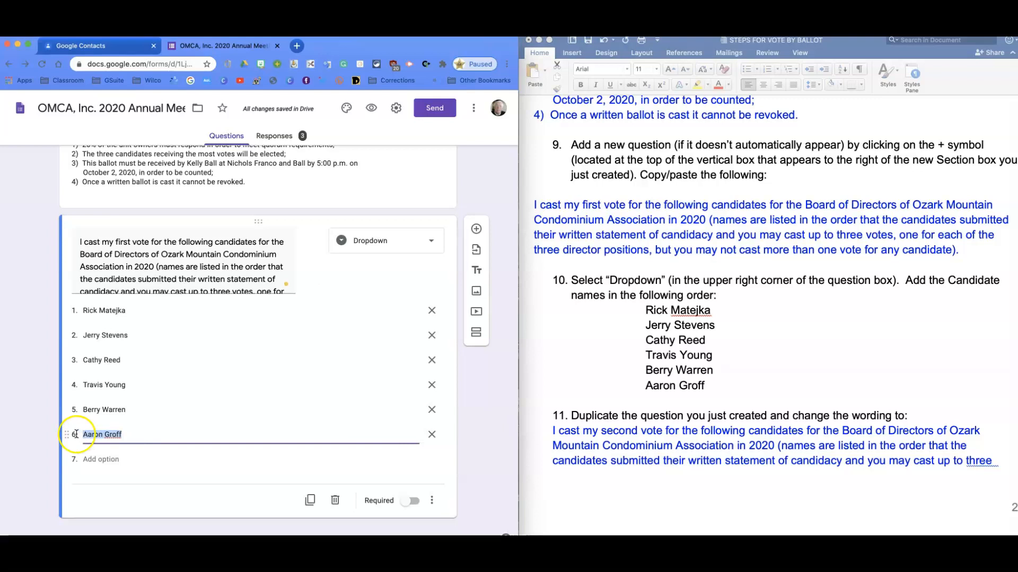
Duplicate the first-vote dropdown question and change "first" to "second" in the copy's title
click(311, 505)
click(312, 504)
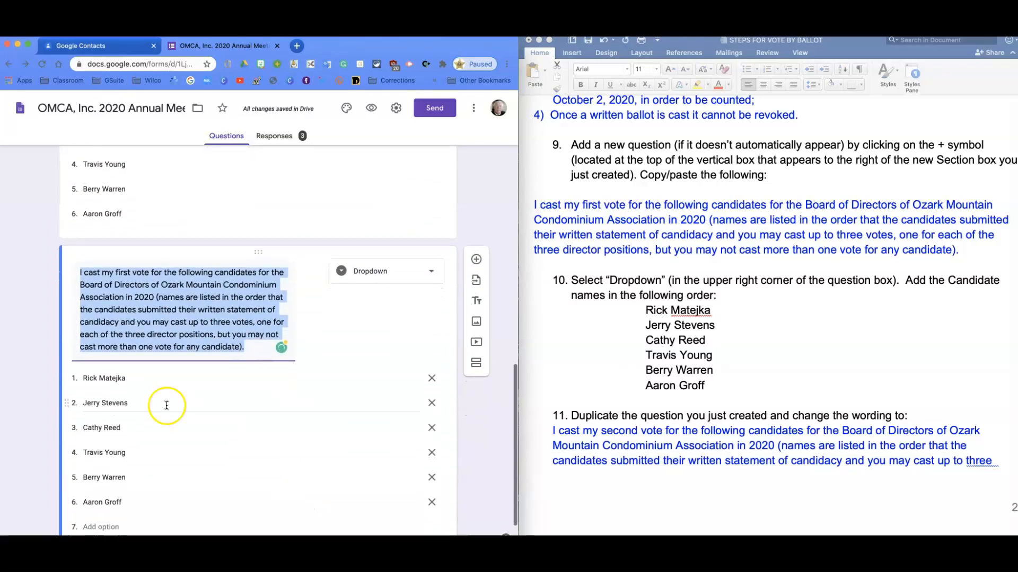
click(133, 274)
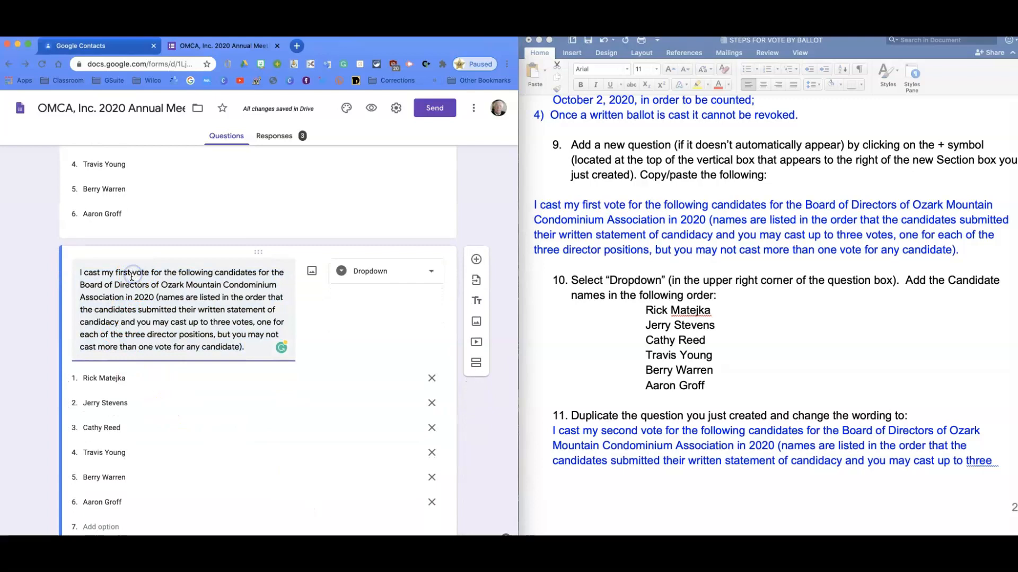
drag(130, 274, 116, 274)
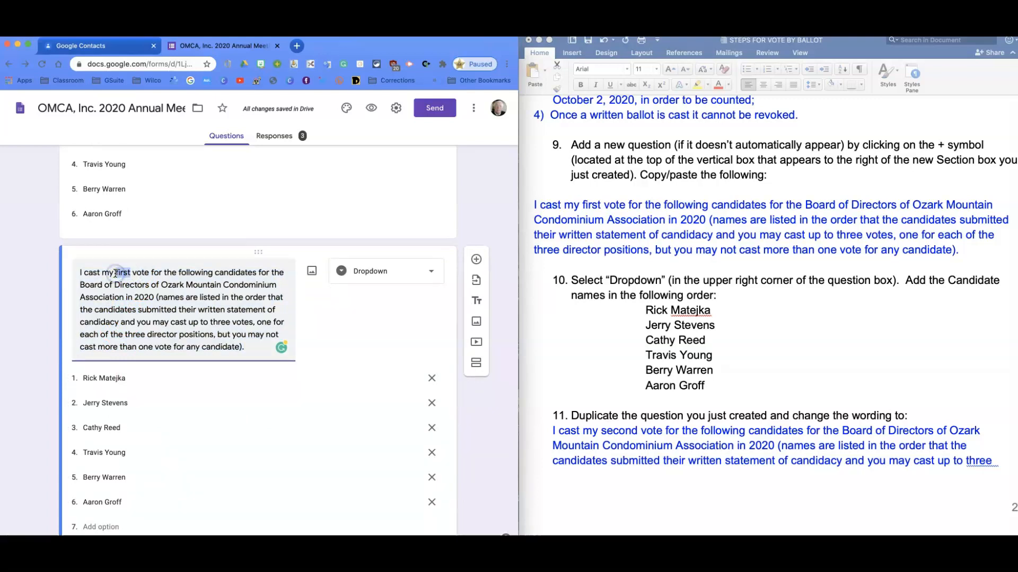
text(secou)
key(BackSpace)
text(nd)
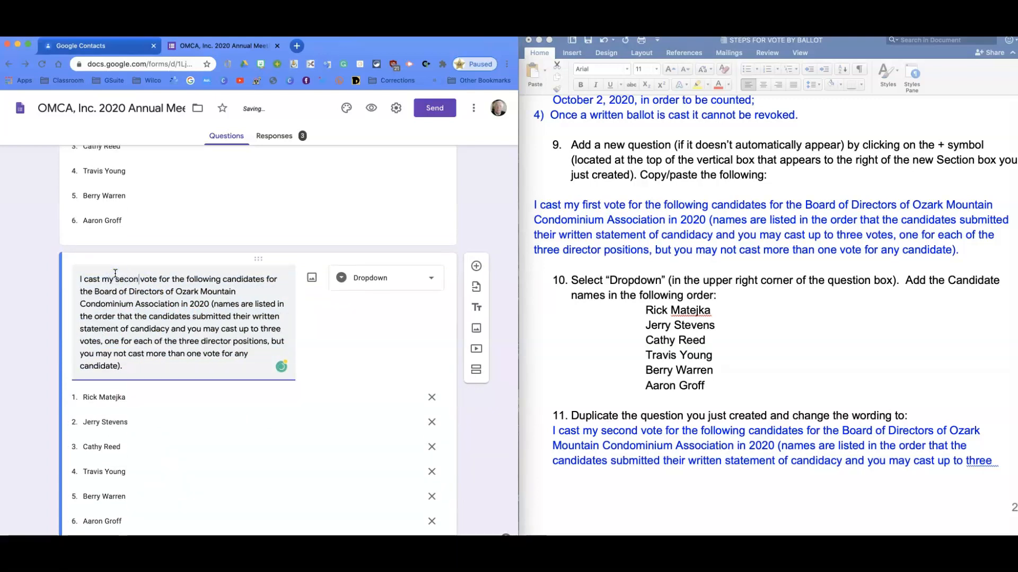
Duplicate the second-vote question and change "second" to "third" in the copy's title
scroll(151, 304, down, 3)
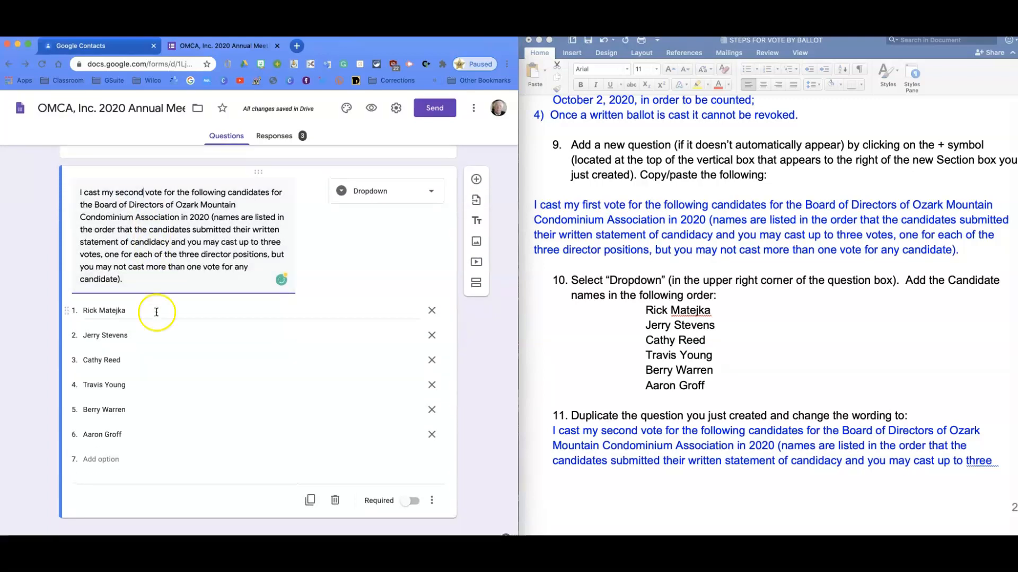
click(309, 500)
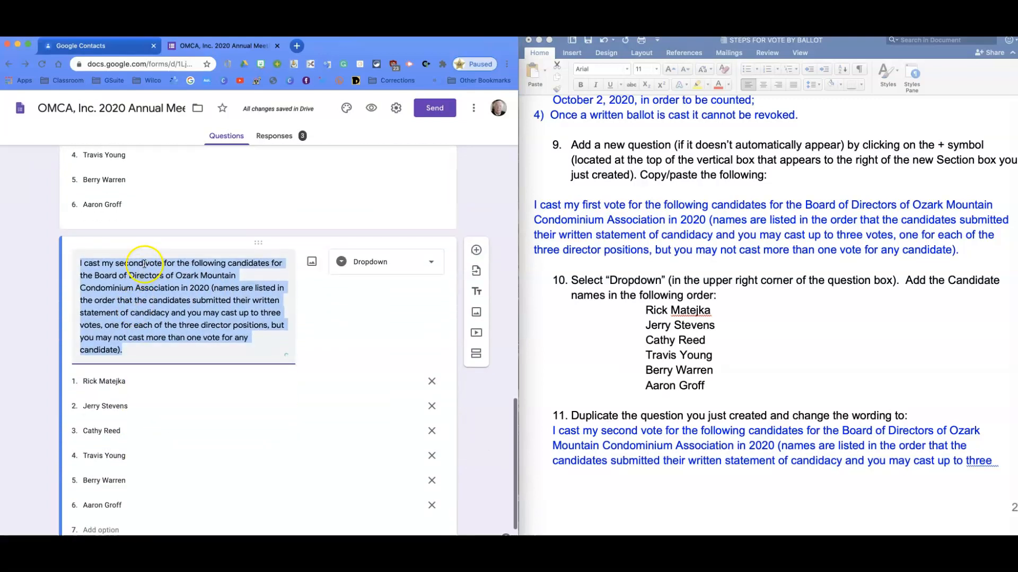
click(145, 263)
drag(144, 263, 116, 262)
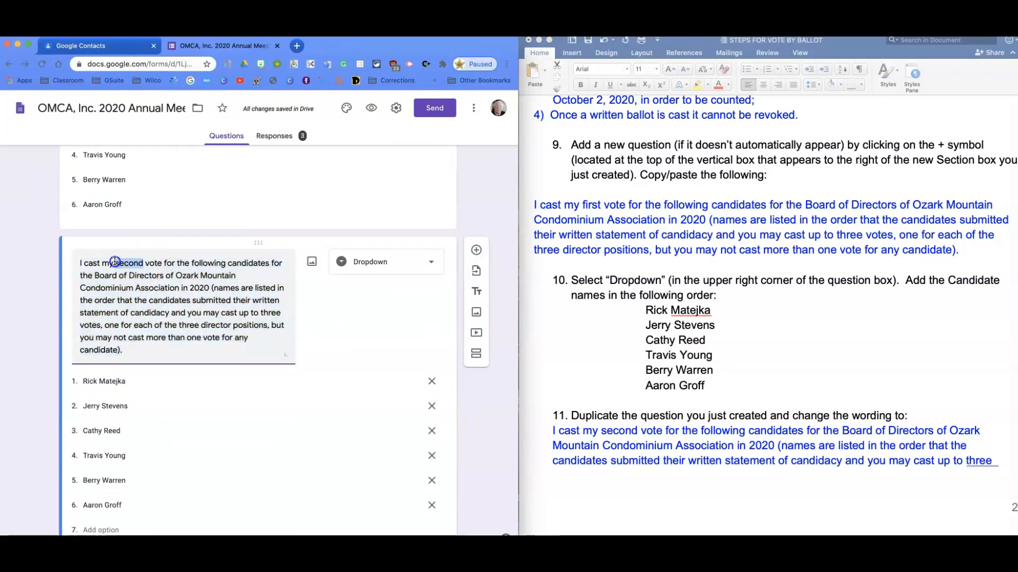
text(third)
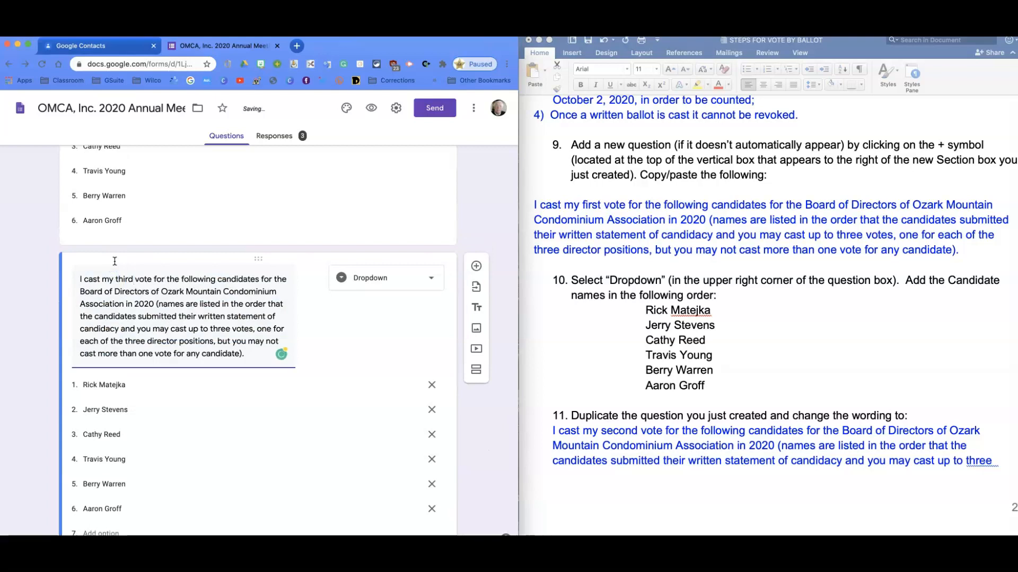
Add a new section after the third-vote question and title it "Signature", as item 13 of the instructions asks
scroll(269, 385, down, 3)
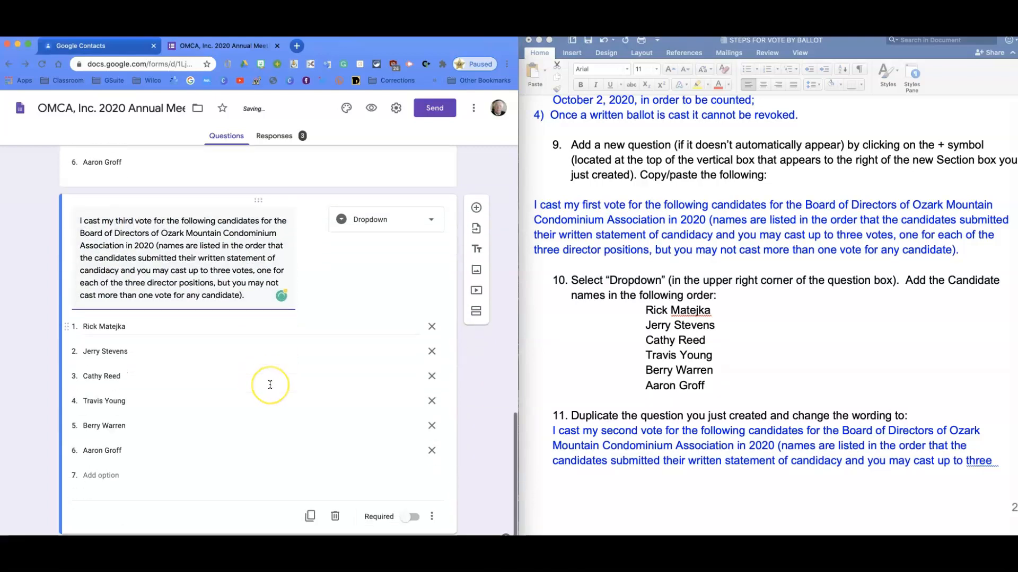
scroll(673, 424, down, 5)
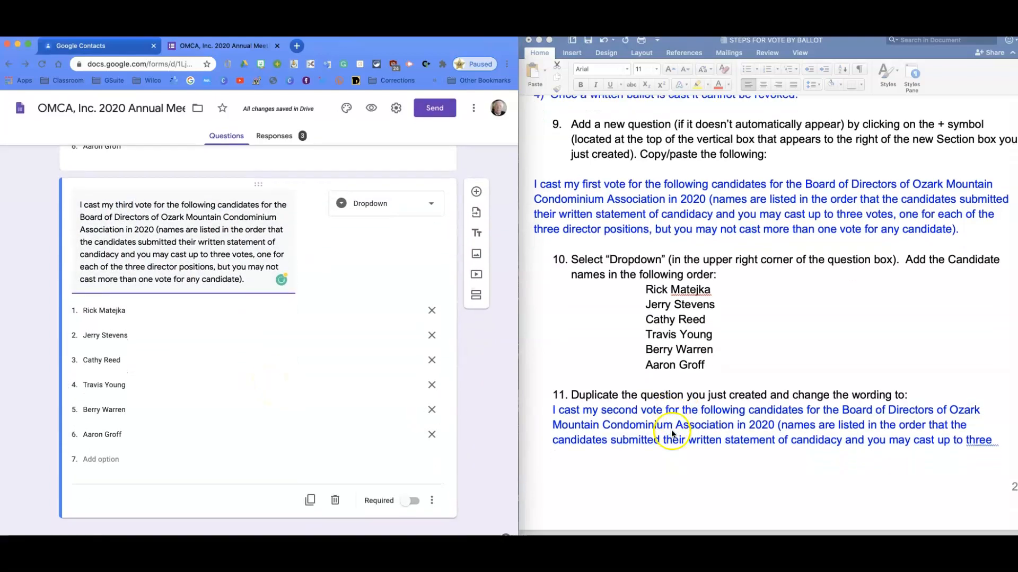
scroll(636, 426, down, 10)
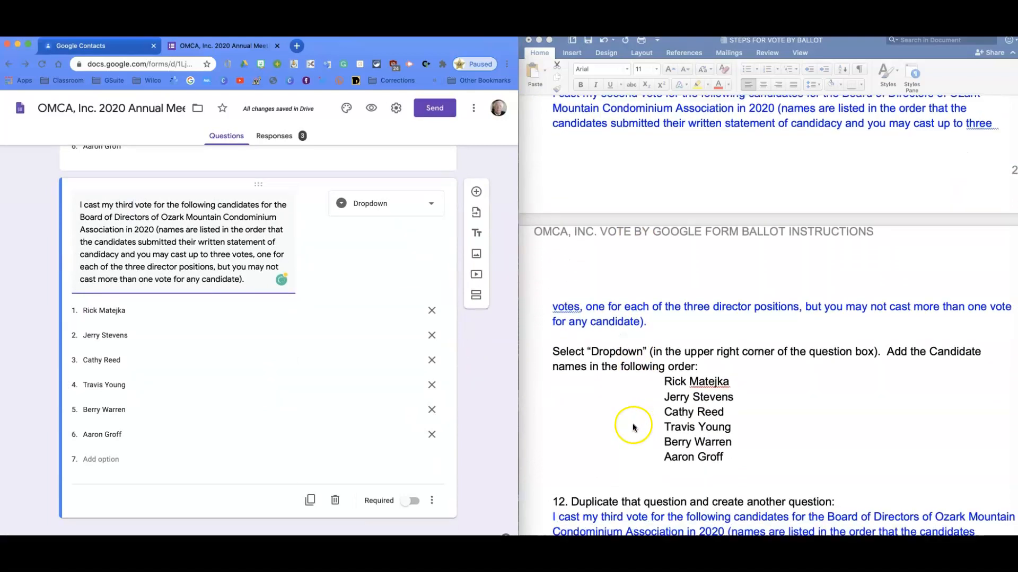
scroll(626, 423, down, 10)
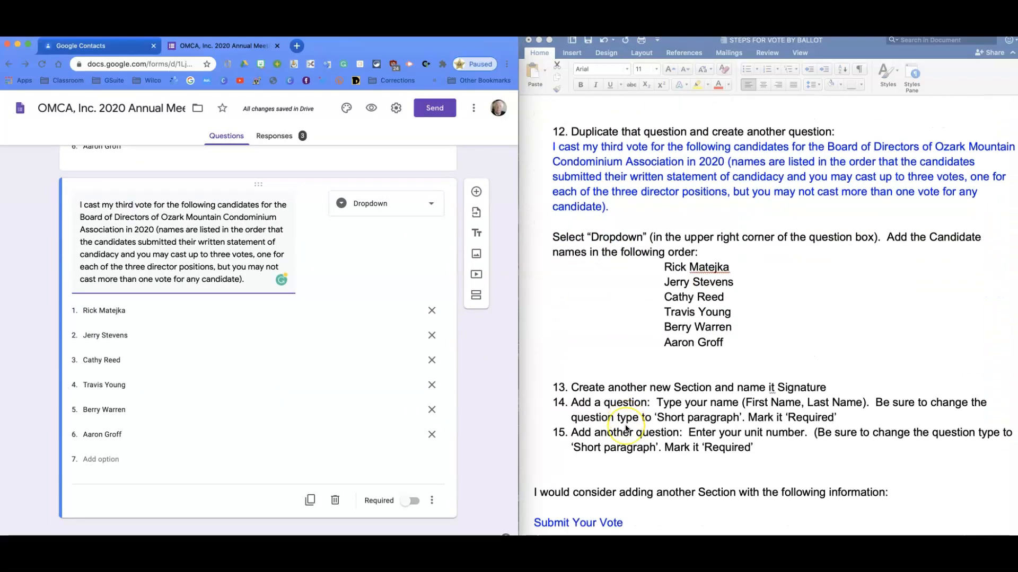
scroll(624, 425, down, 6)
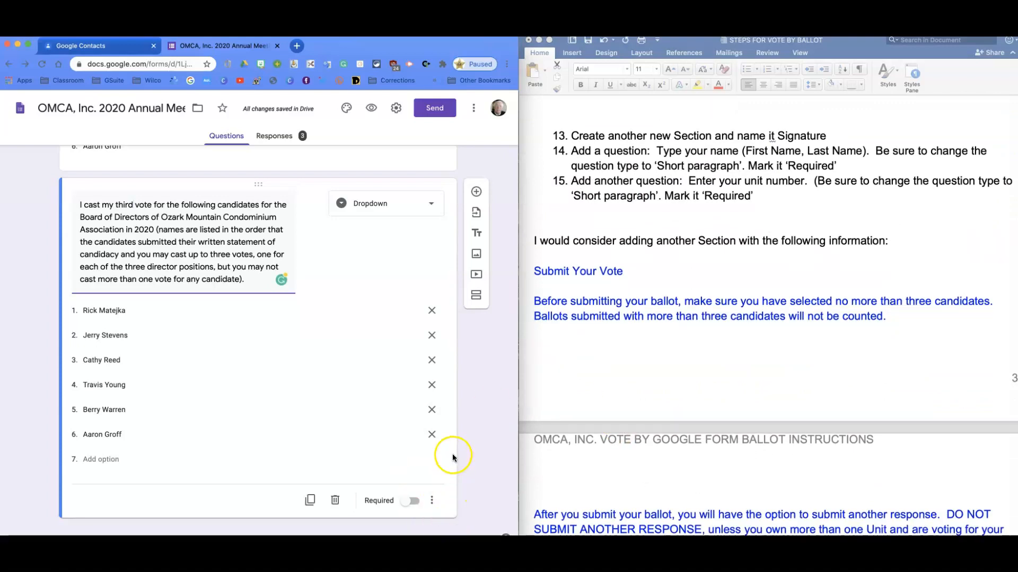
click(477, 299)
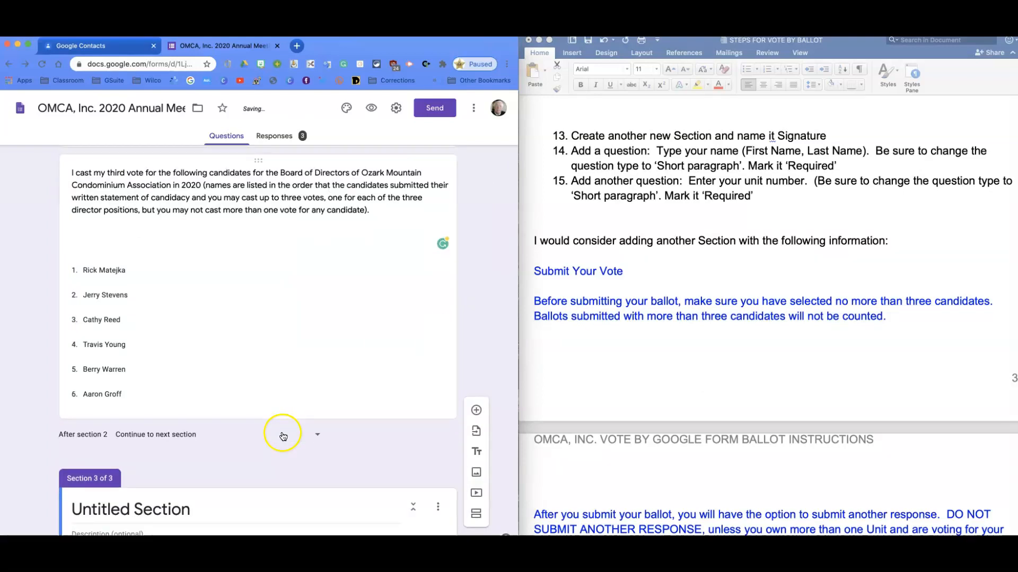
click(191, 473)
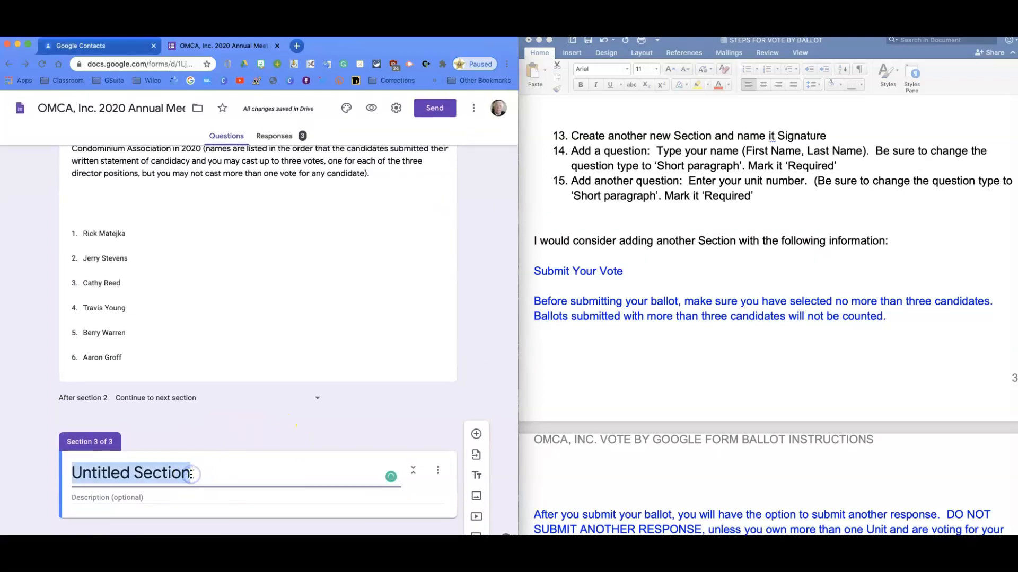
text(Signature)
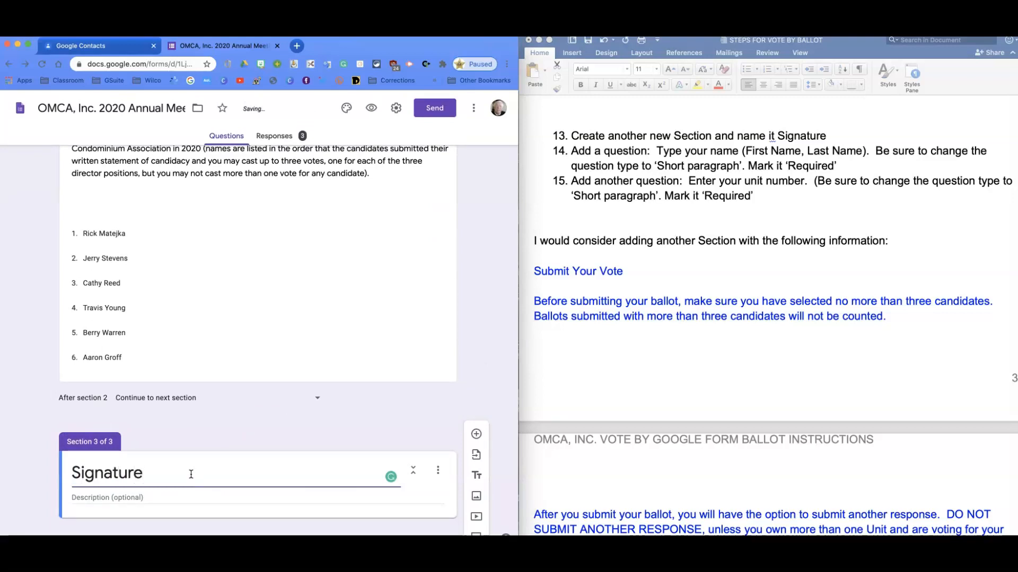
click(212, 479)
Add a required short-answer question titled "Type your name (First Name, Last Name)" to the Signature section
click(476, 434)
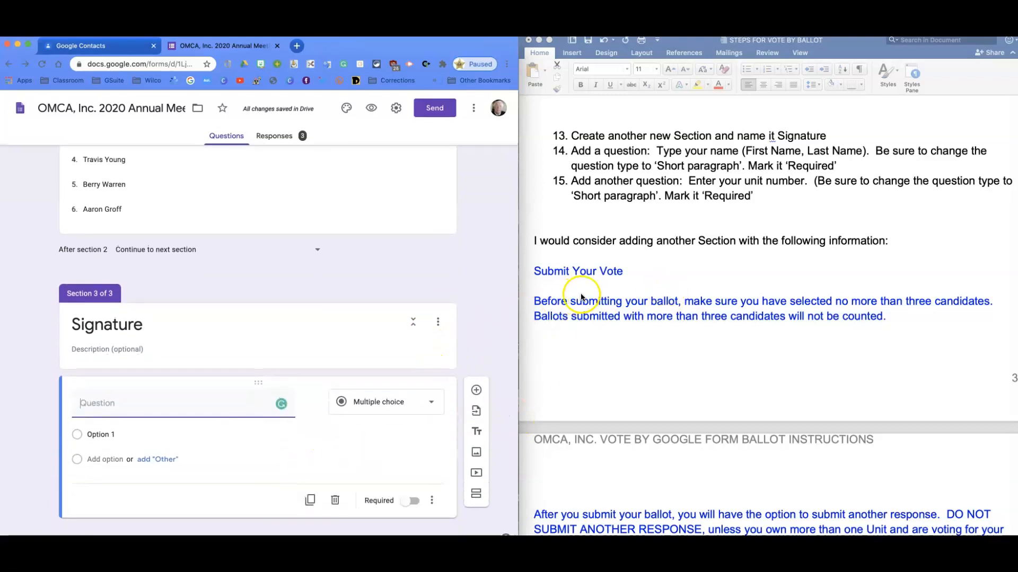
text(Type your name)
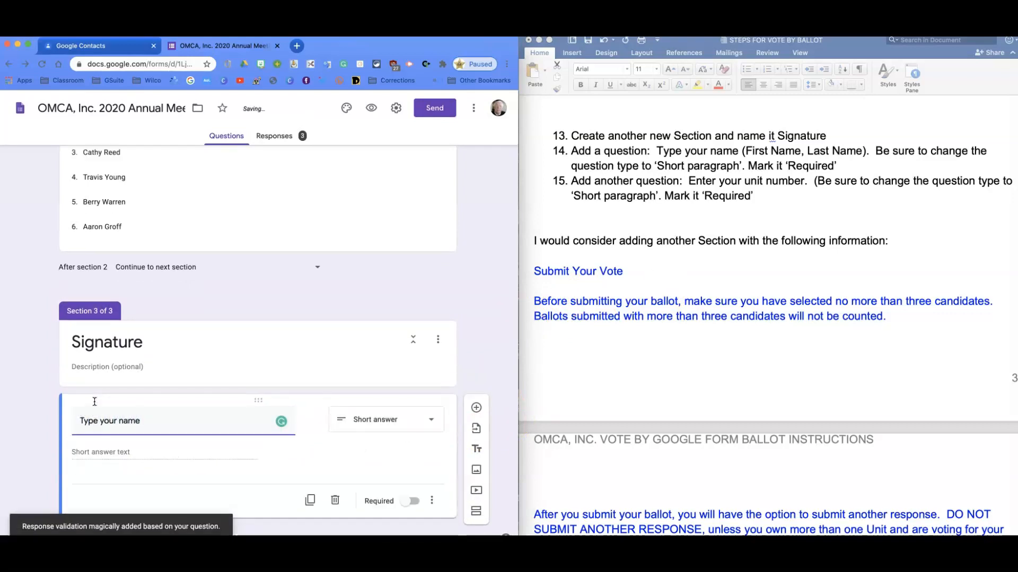
text( (First)
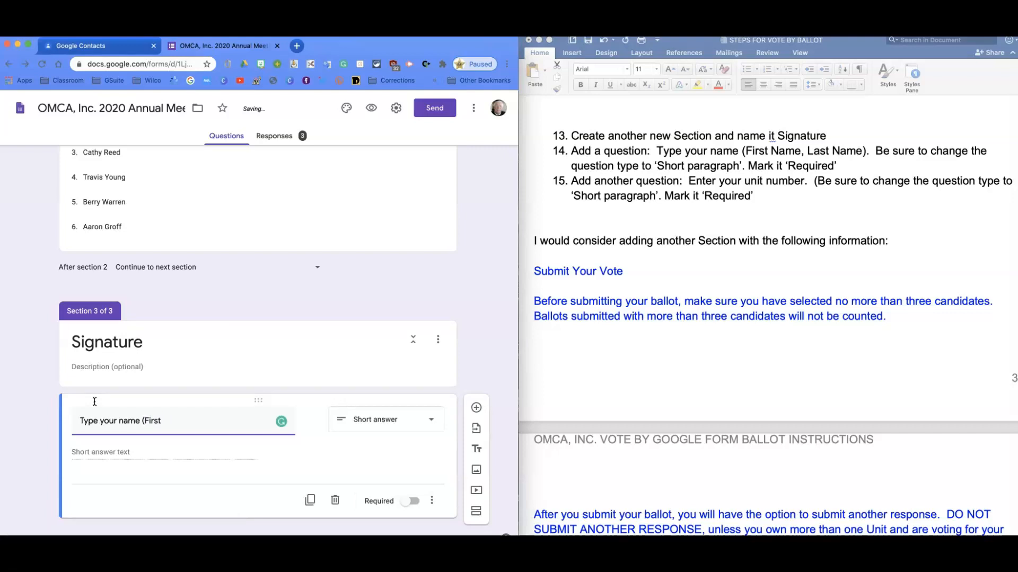
key(BackSpace)
key(BackSpace)
text(st Name, Last Name)
click(411, 503)
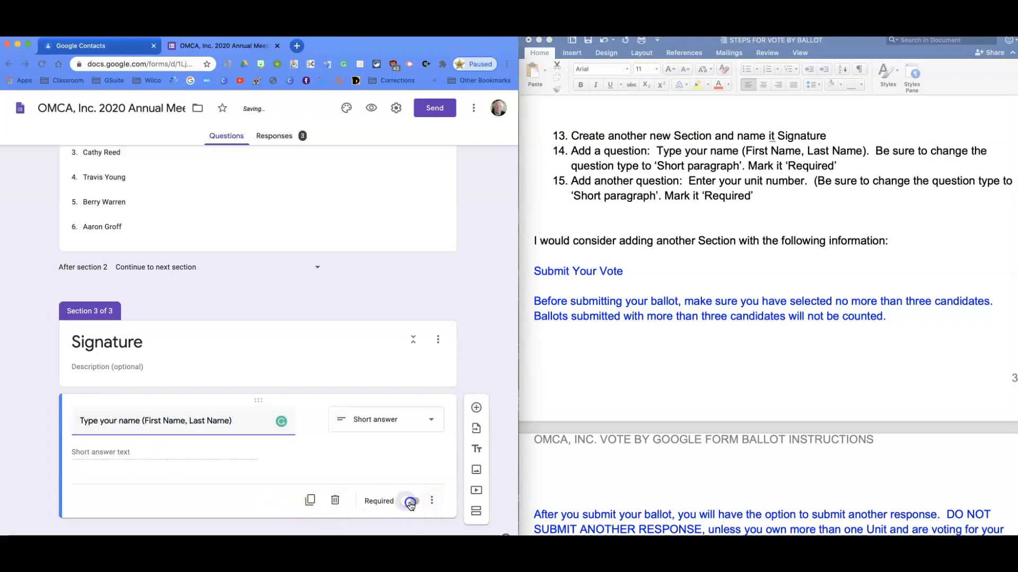
Add a second question to the Signature section, titled "Enter unit number", with the Short answer type
click(477, 409)
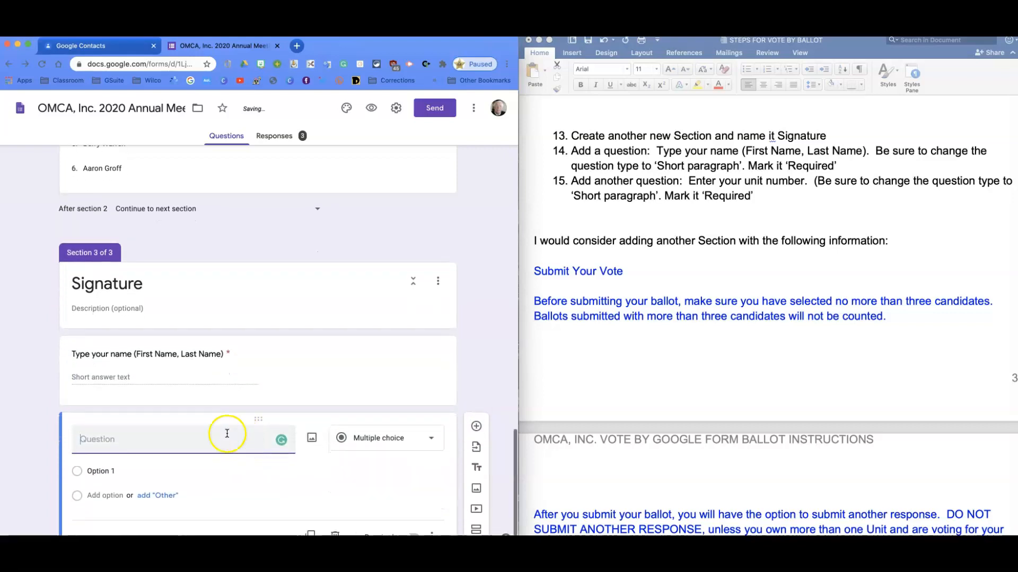
text(Enter unit)
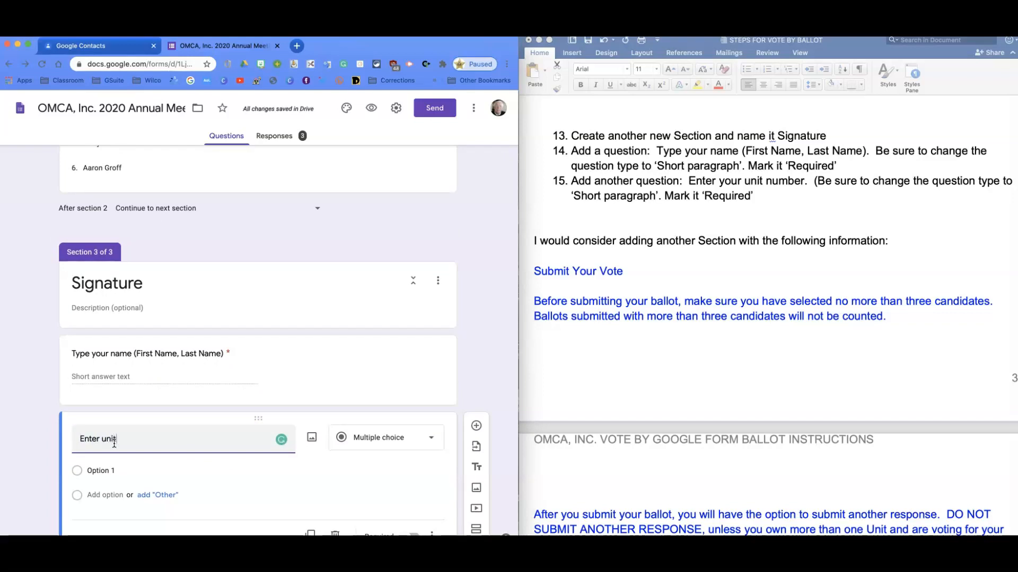
text(umber)
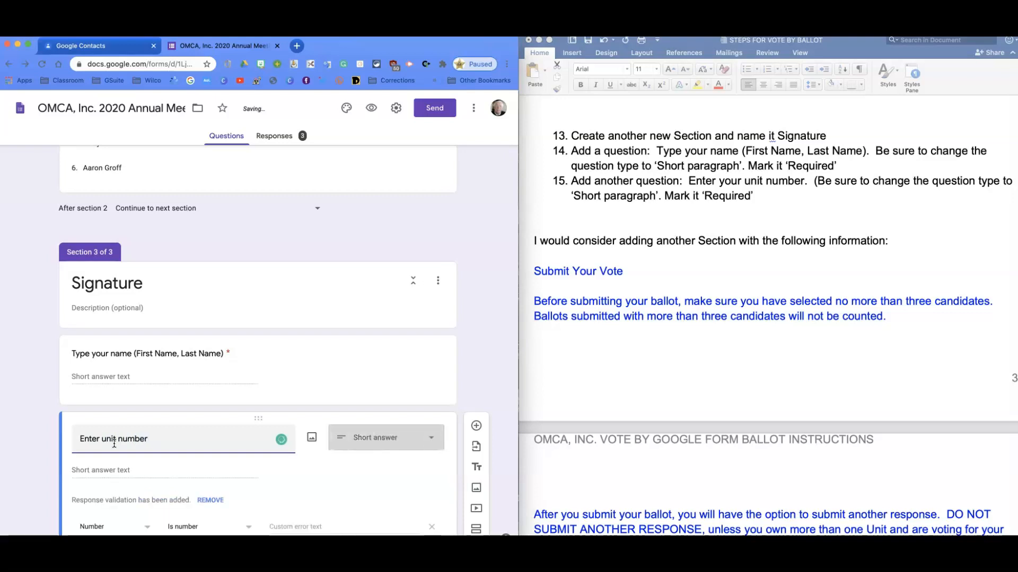
click(428, 445)
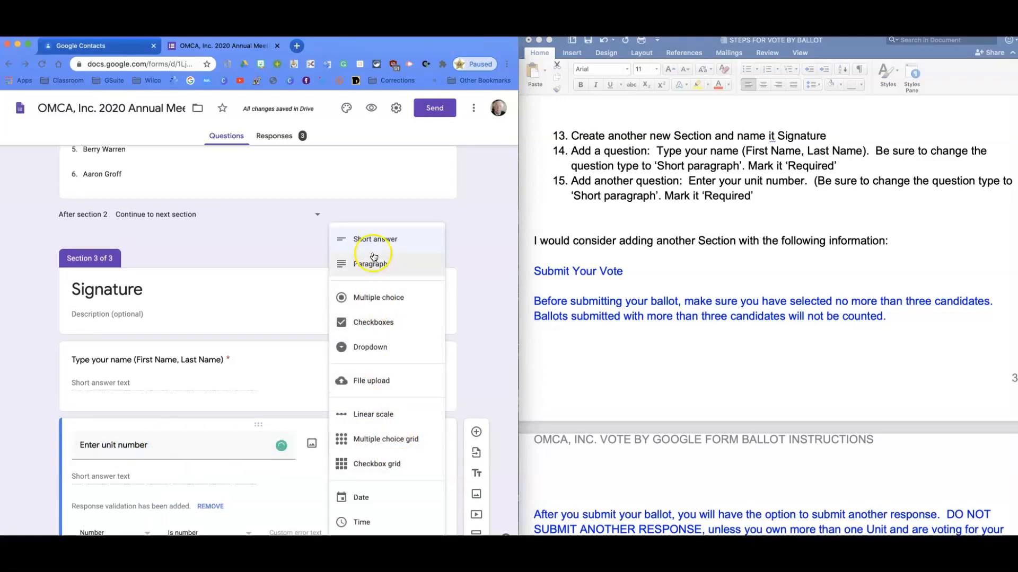
click(366, 237)
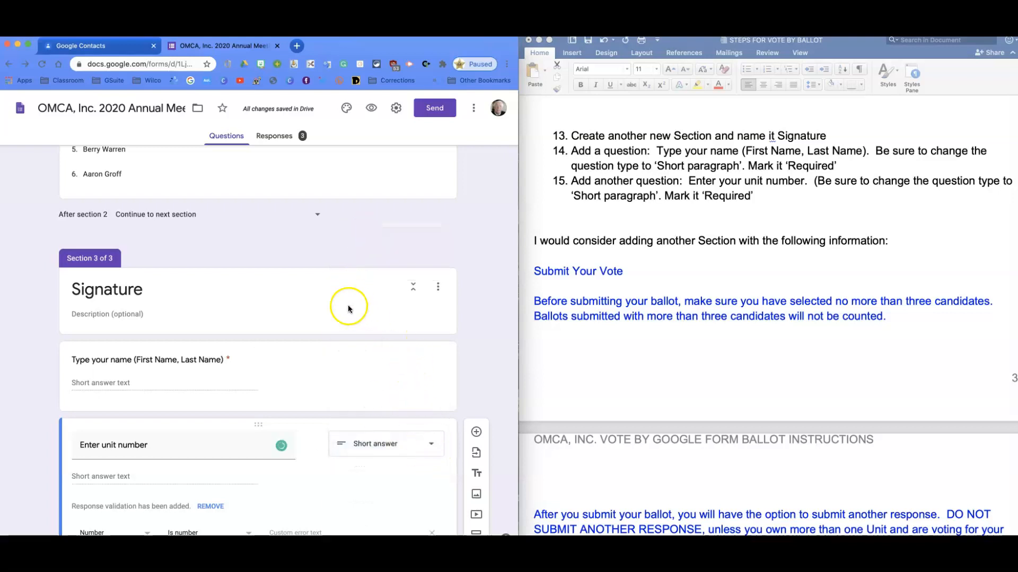
Remove the response validation from the "Enter unit number" question and mark the question as required
click(329, 359)
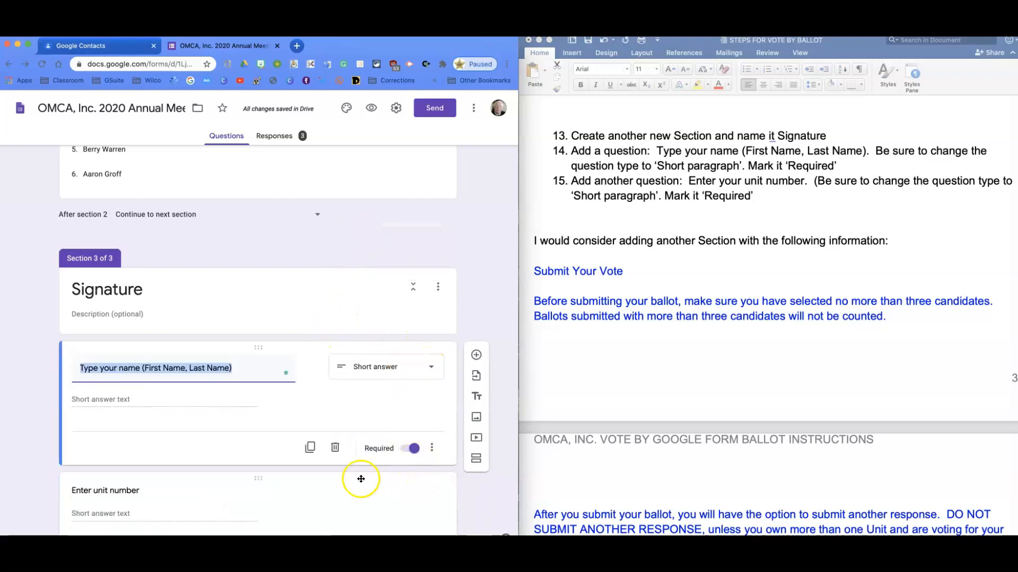
click(341, 476)
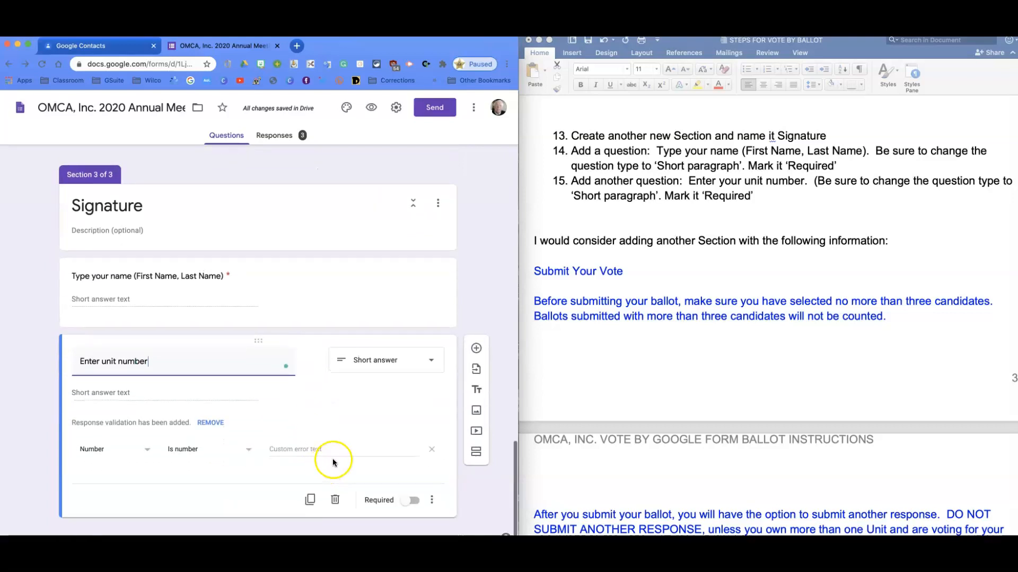
click(210, 424)
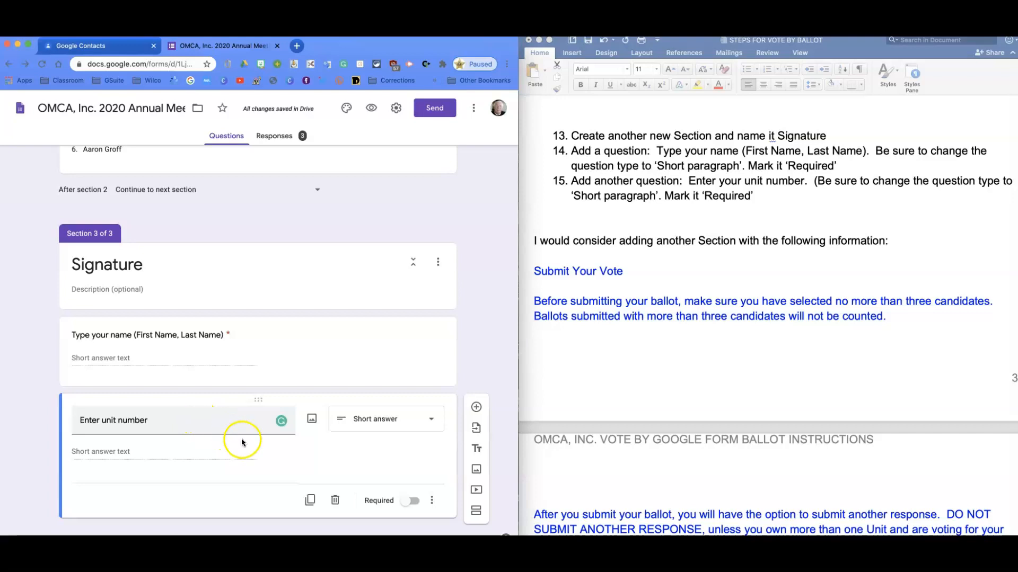
click(410, 501)
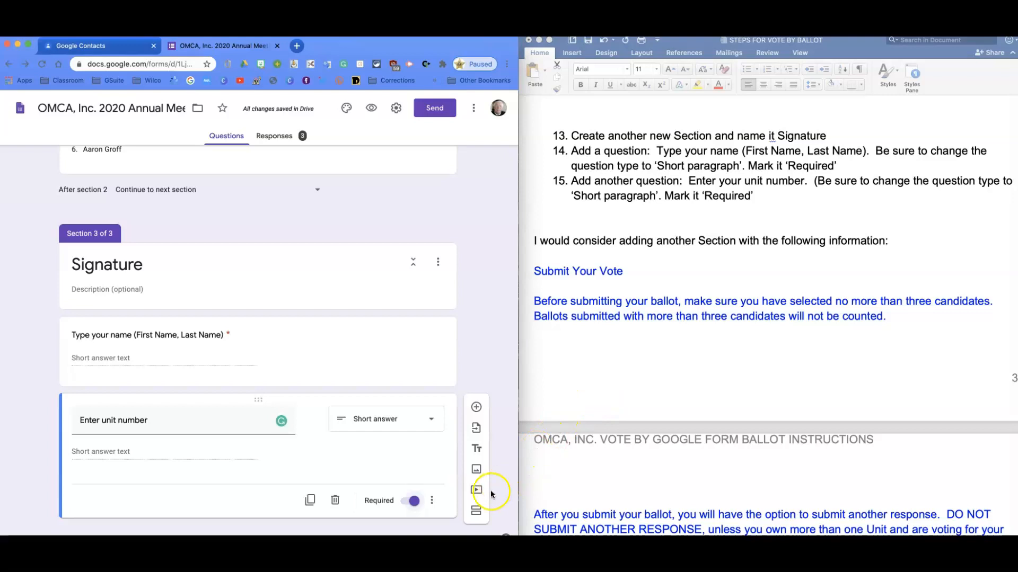
Add another section after the Signature section and title it "Submit Your Vote"
click(476, 514)
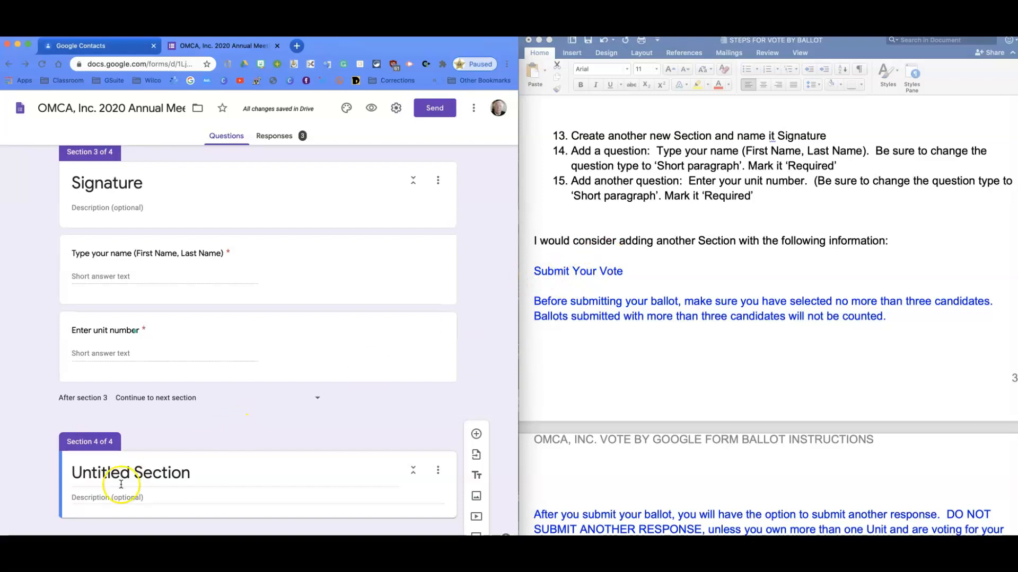
triple_click(96, 473)
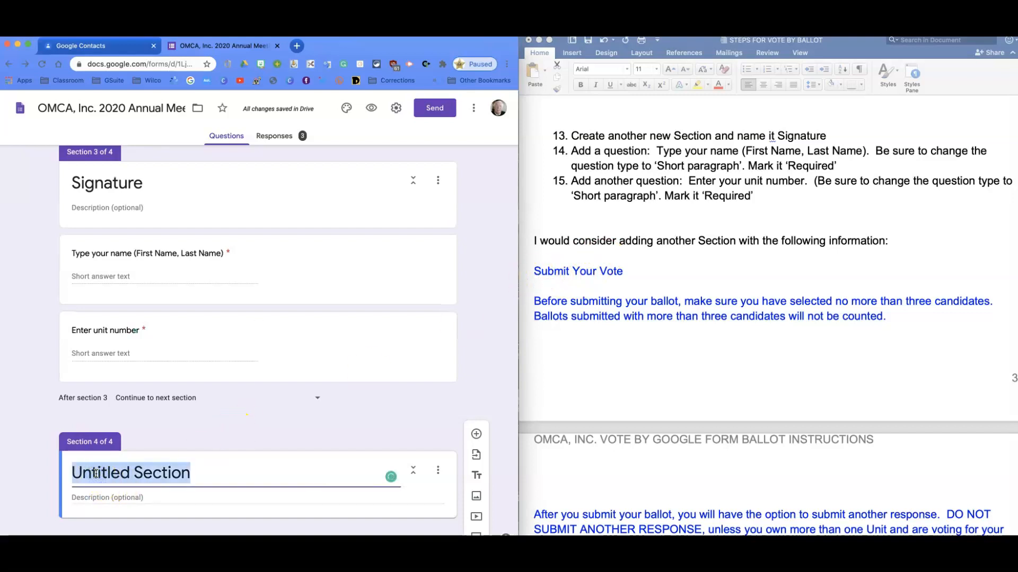
text(Submit Your Vote)
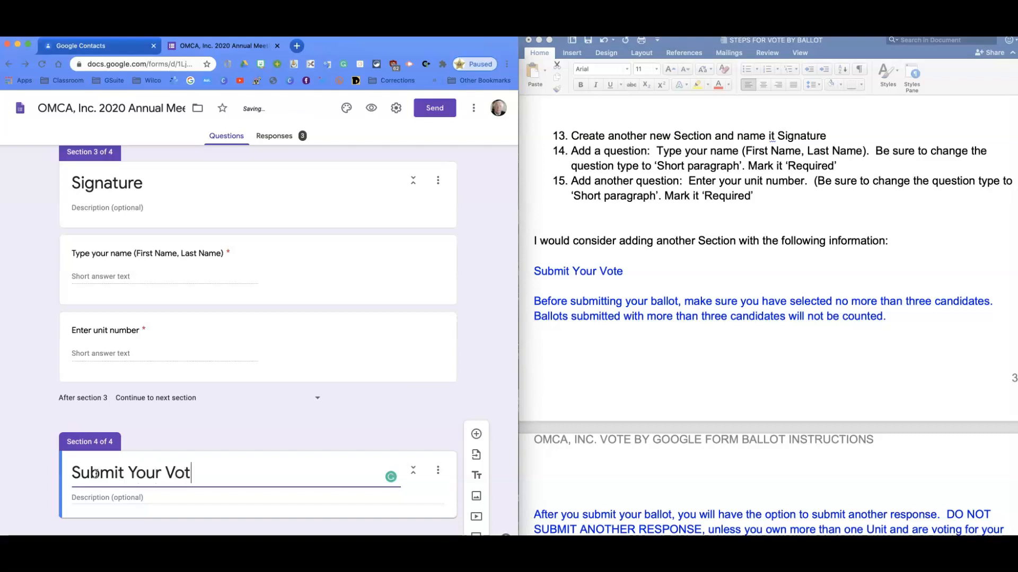
Copy the blue ballot notice from the Word instructions, starting at "Before submitting your ballot", into the Submit Your Vote section's description
click(590, 398)
drag(533, 308, 809, 324)
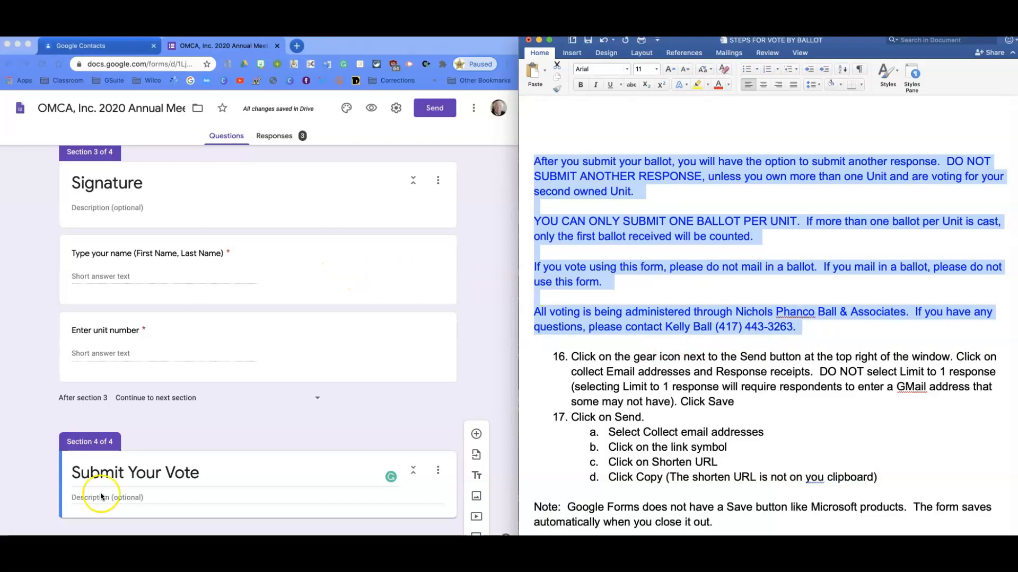
click(80, 496)
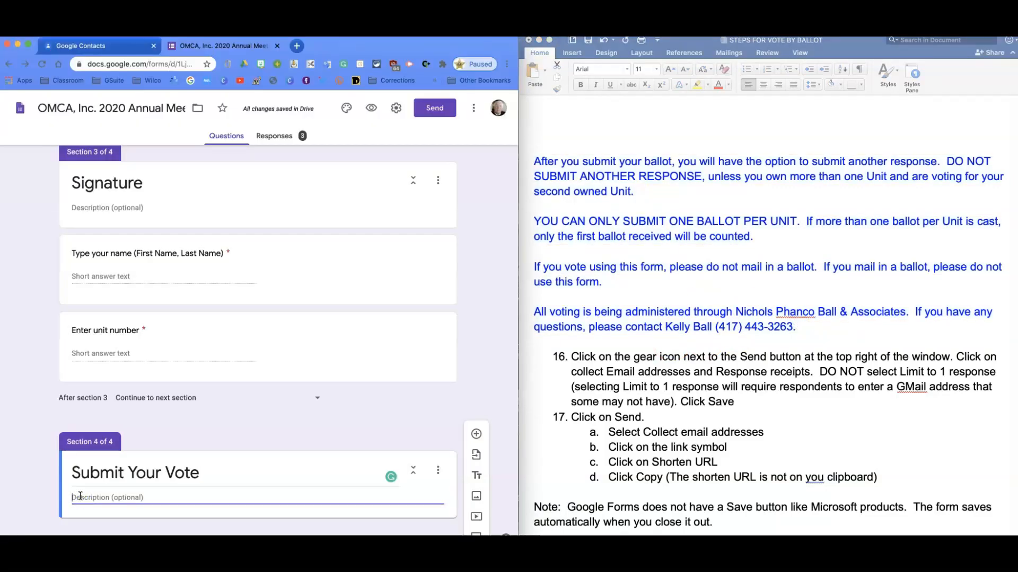
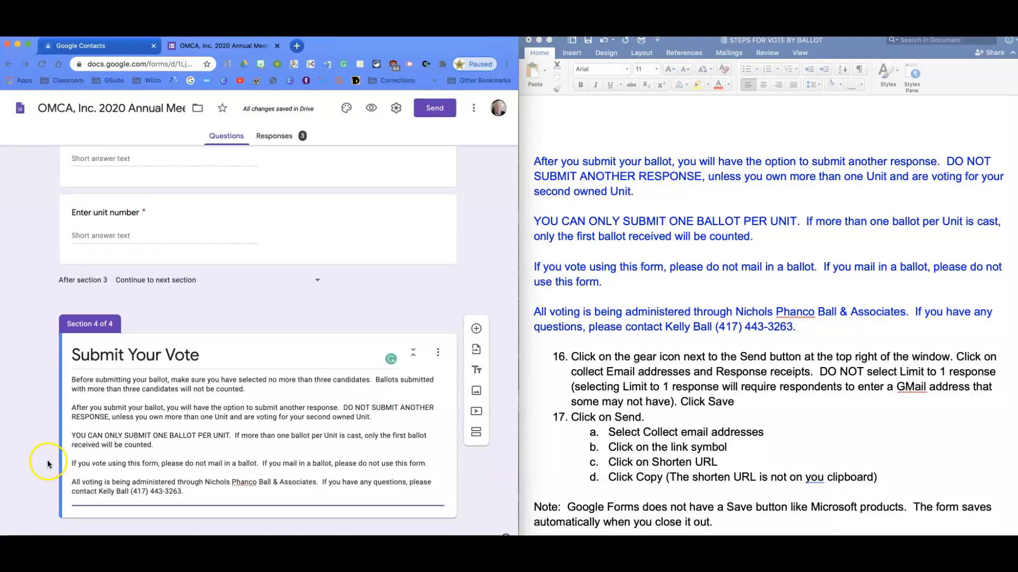
click(82, 463)
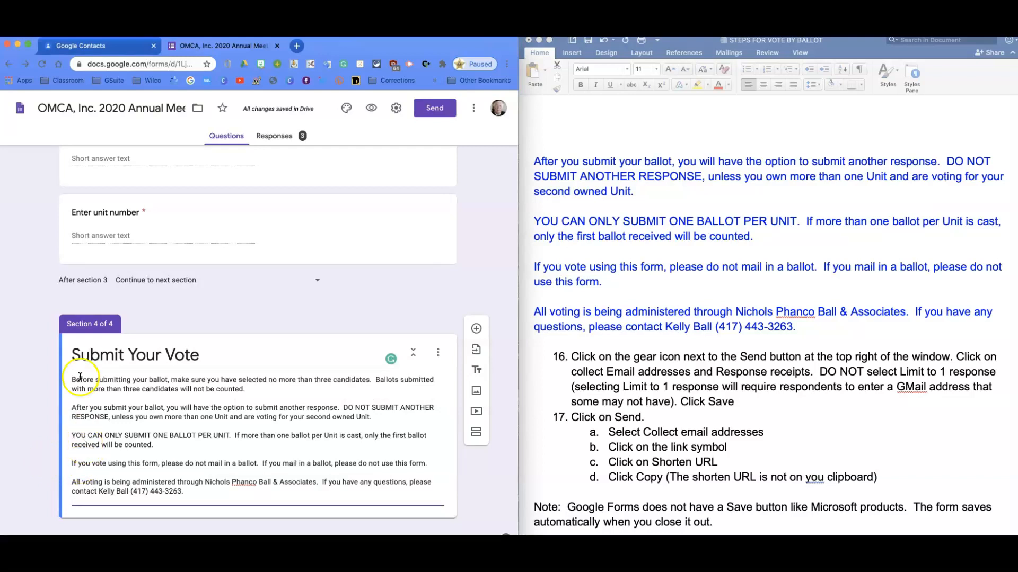
Save the form's settings with Collect email addresses and Response receipts on and Limit to 1 response off
click(396, 109)
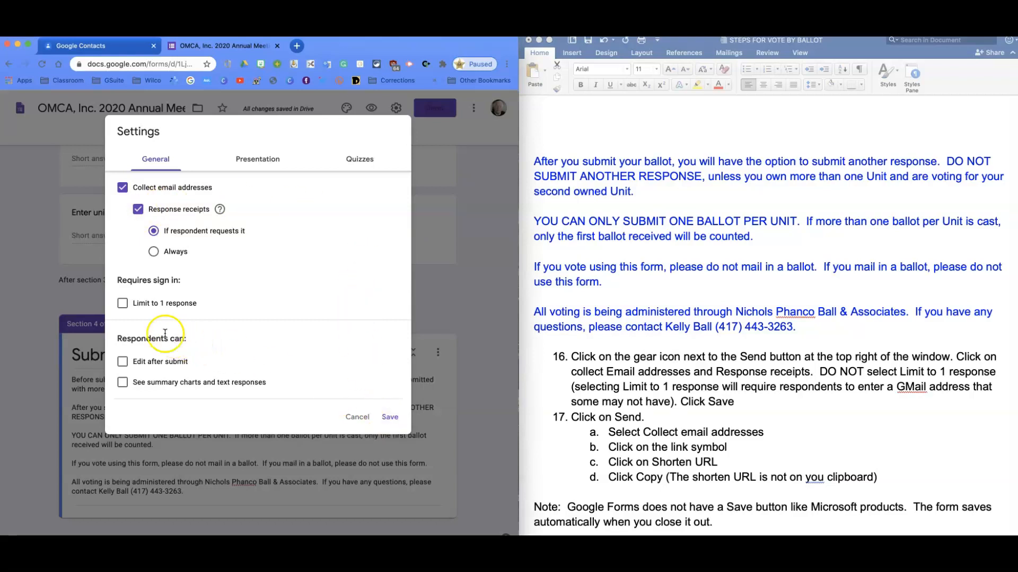
click(137, 306)
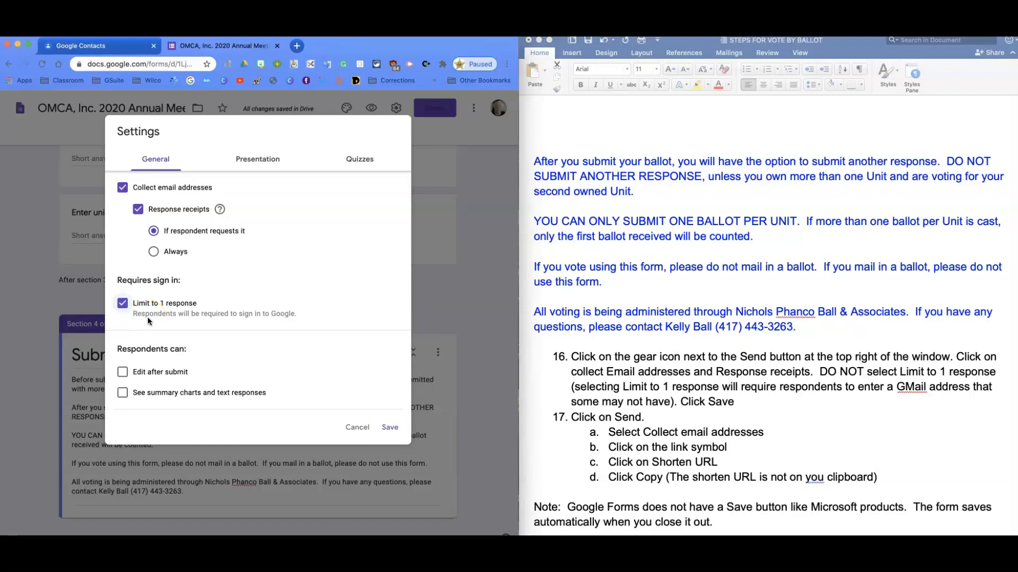
click(122, 304)
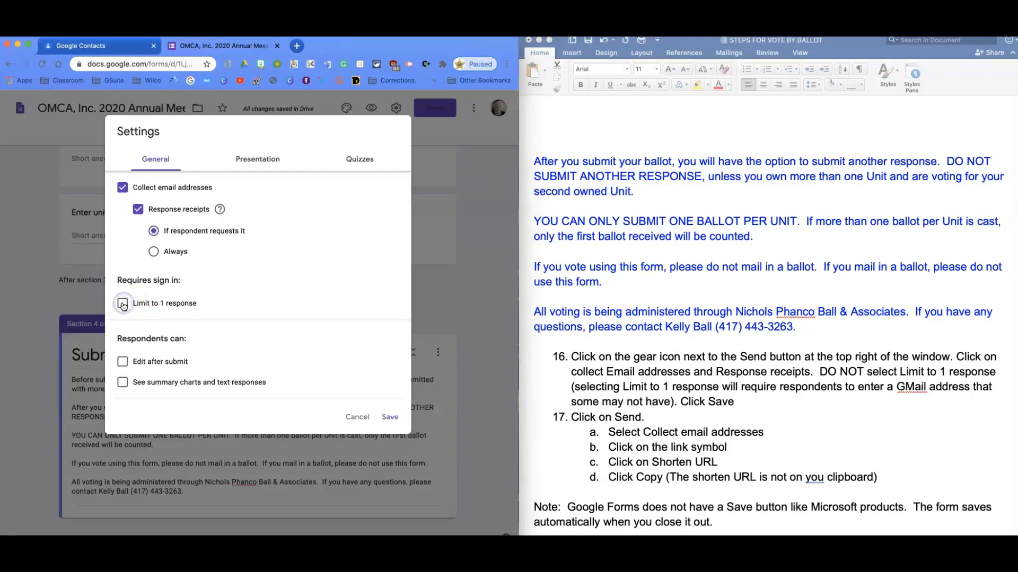
click(390, 418)
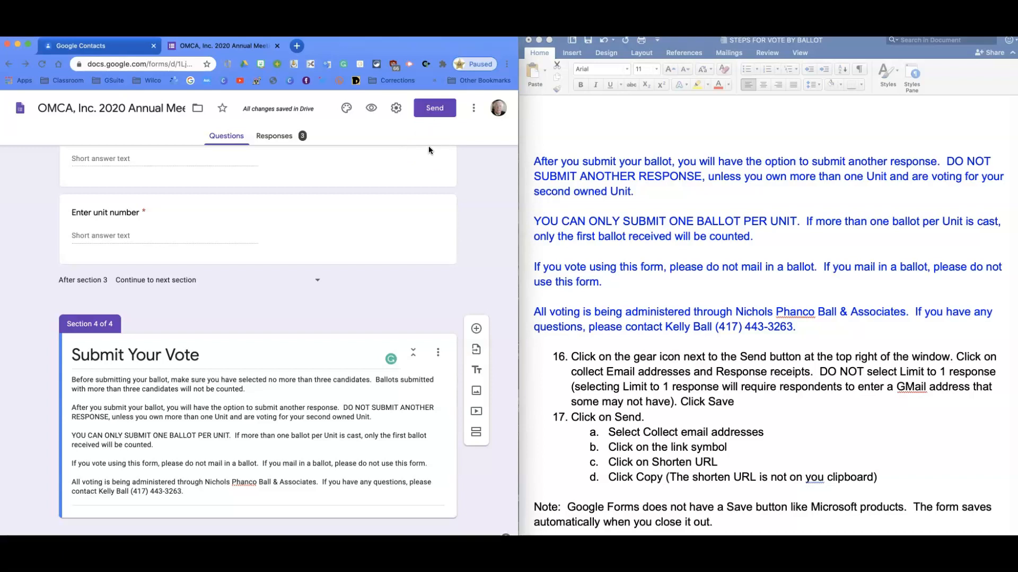
Copy the form's shortened share link from the Send form options and close them
click(423, 110)
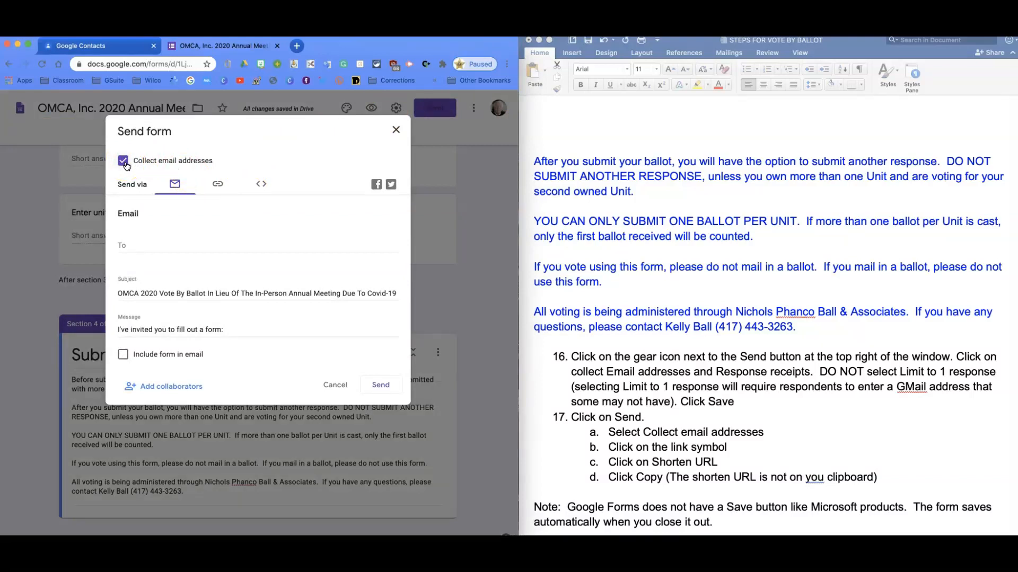
click(218, 186)
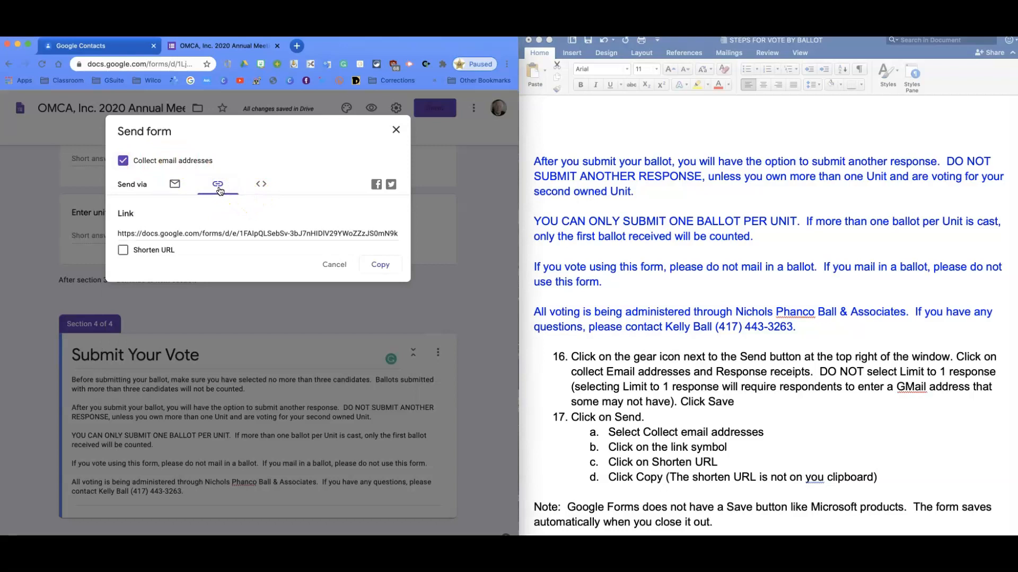
click(124, 250)
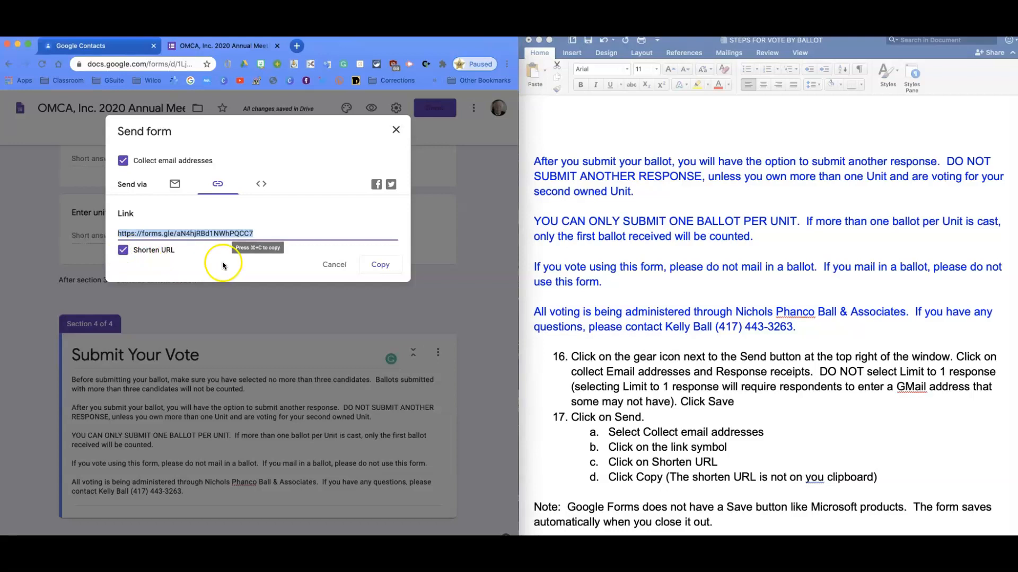
click(381, 269)
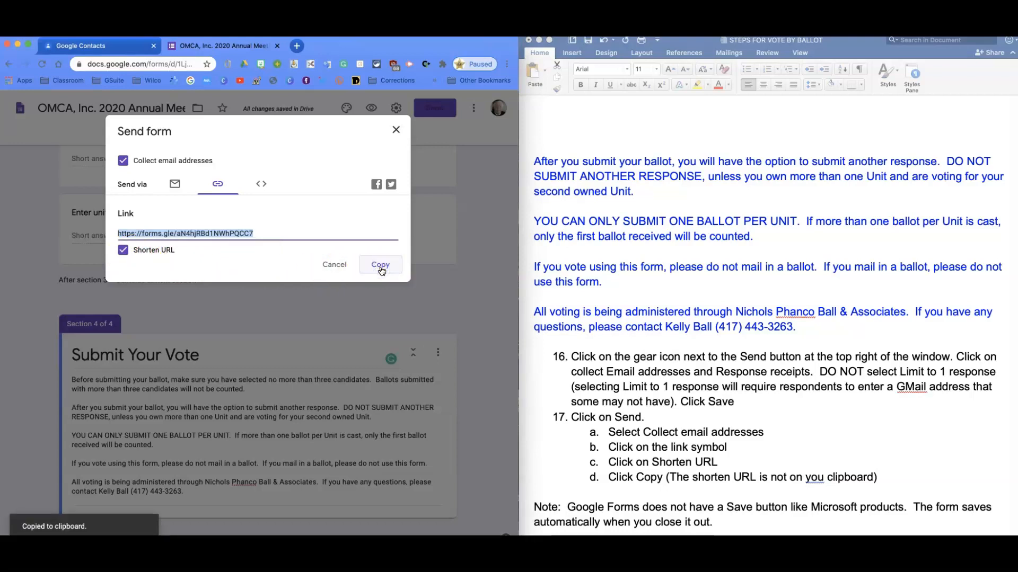
click(396, 130)
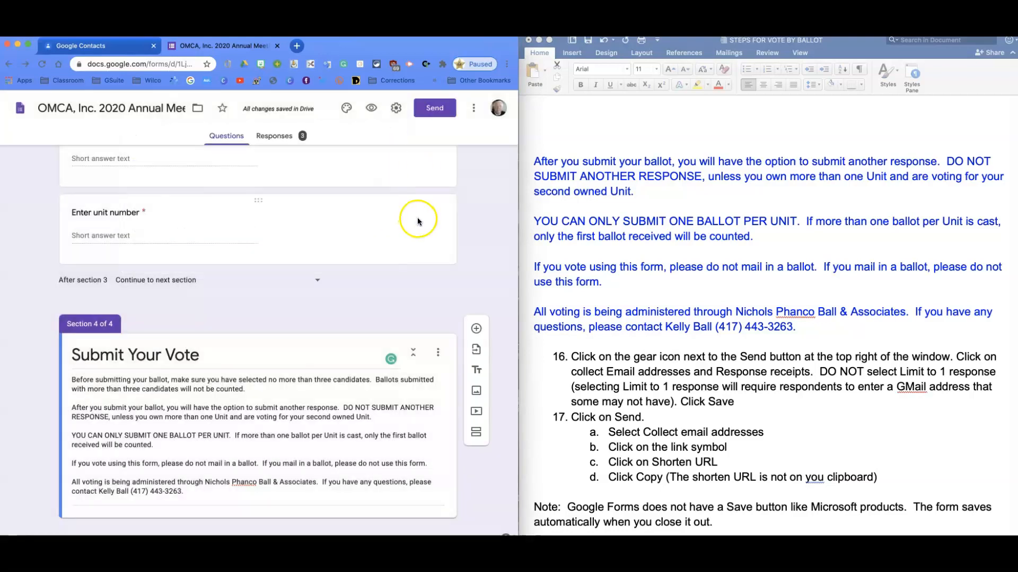
scroll(411, 218, up, 15)
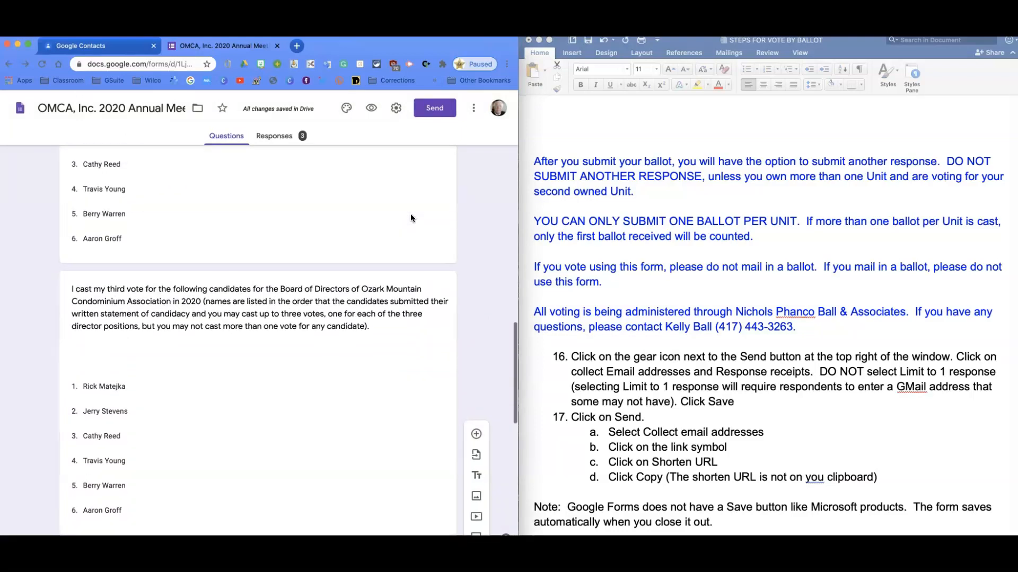
scroll(412, 215, down, 5)
scroll(410, 215, down, 8)
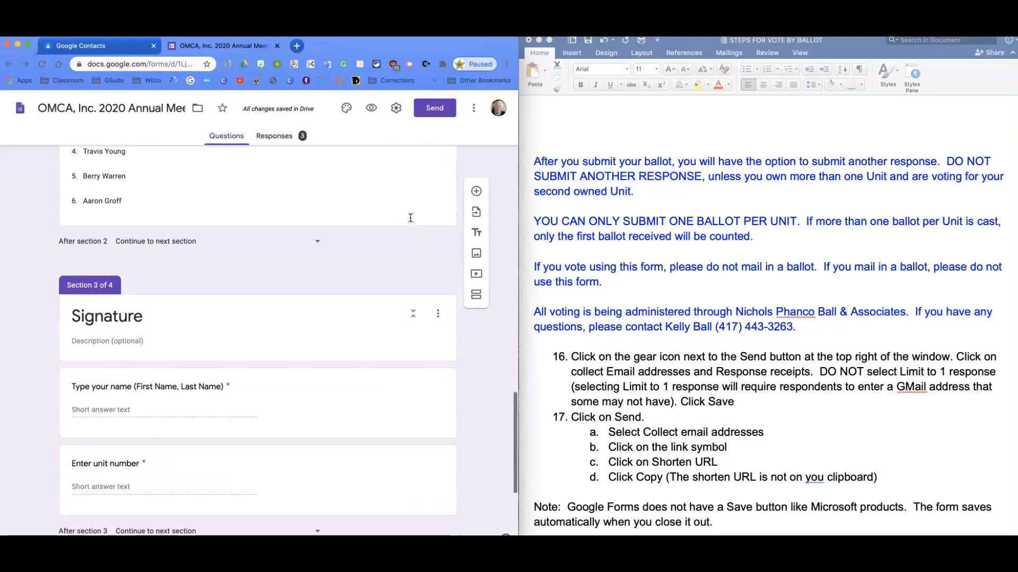
click(364, 170)
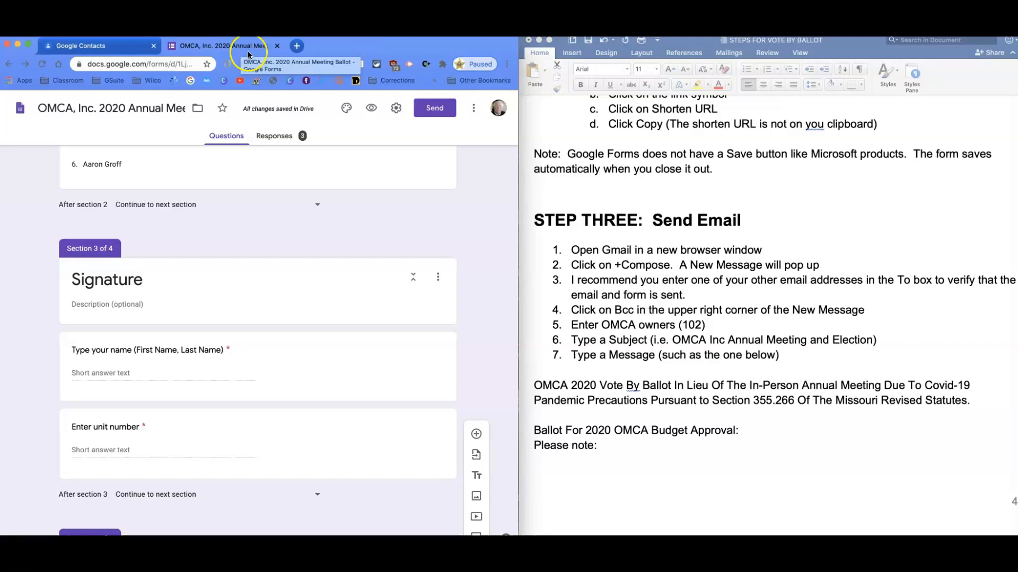
Open Gmail in a new browser tab and start a new message
click(296, 46)
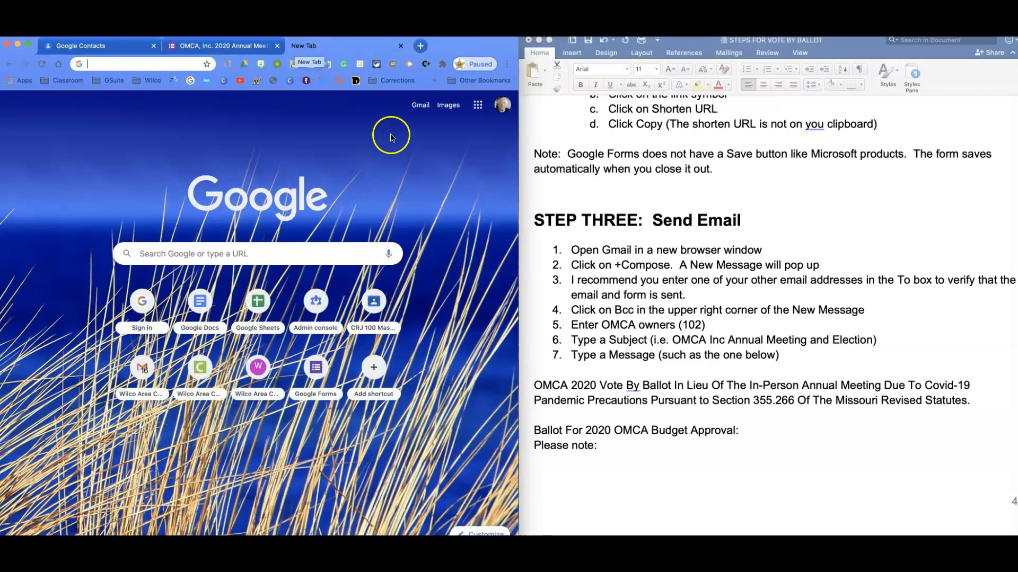
click(419, 106)
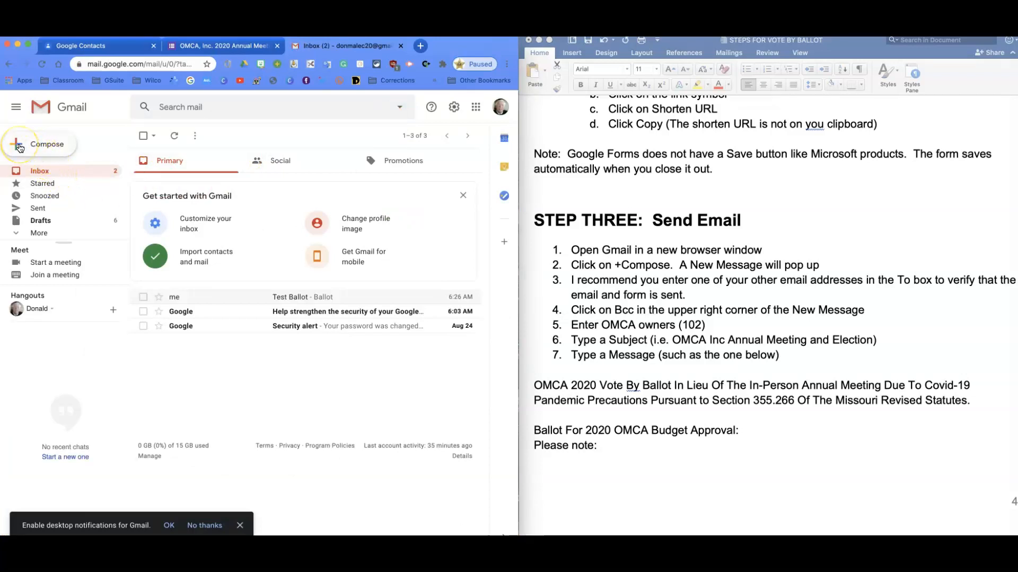
click(20, 146)
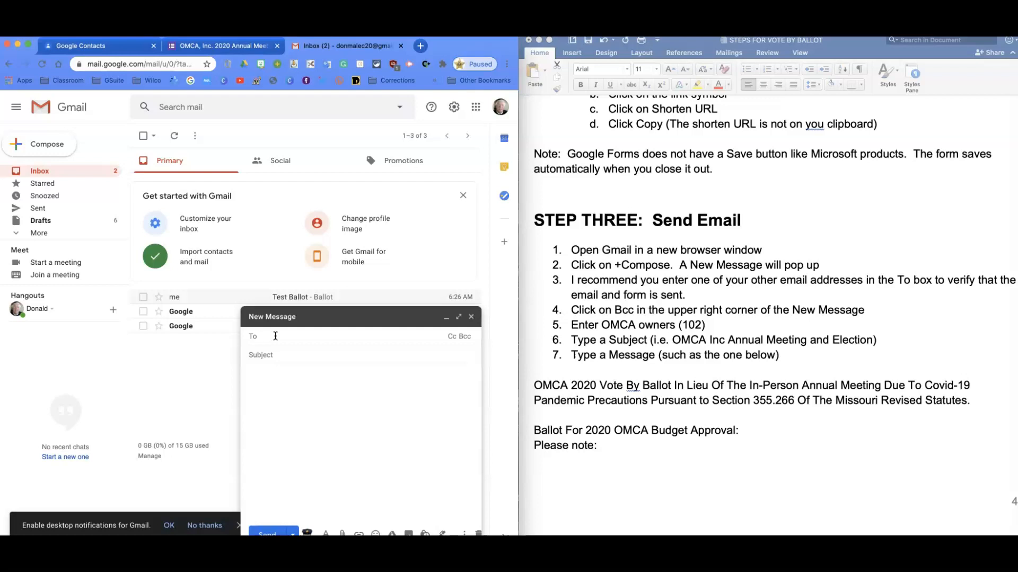
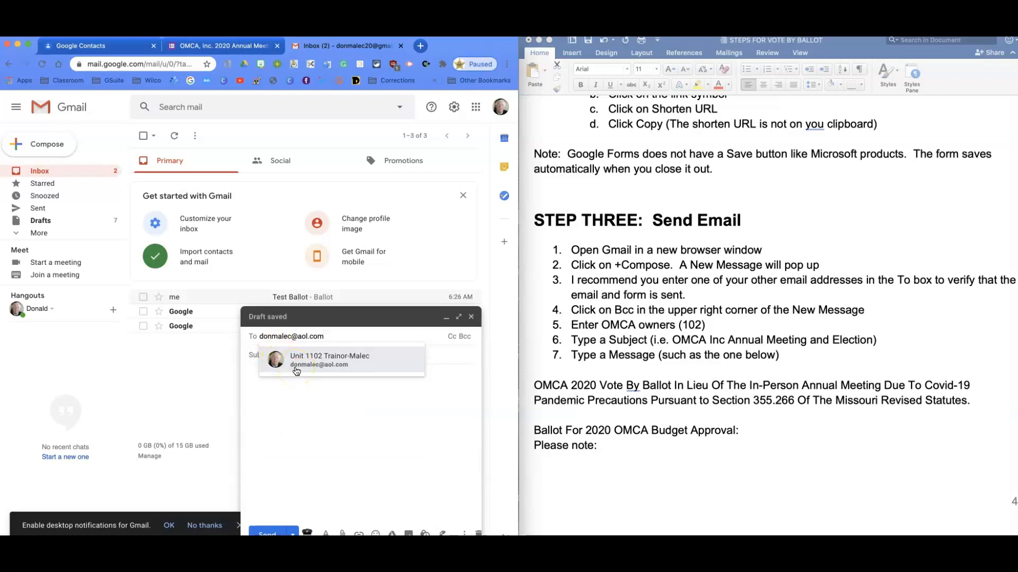
mouse_move(297, 371)
key(BackSpace)
key(BackSpace)
key(BackSpace)
key(BackSpace)
key(BackSpace)
key(BackSpace)
key(BackSpace)
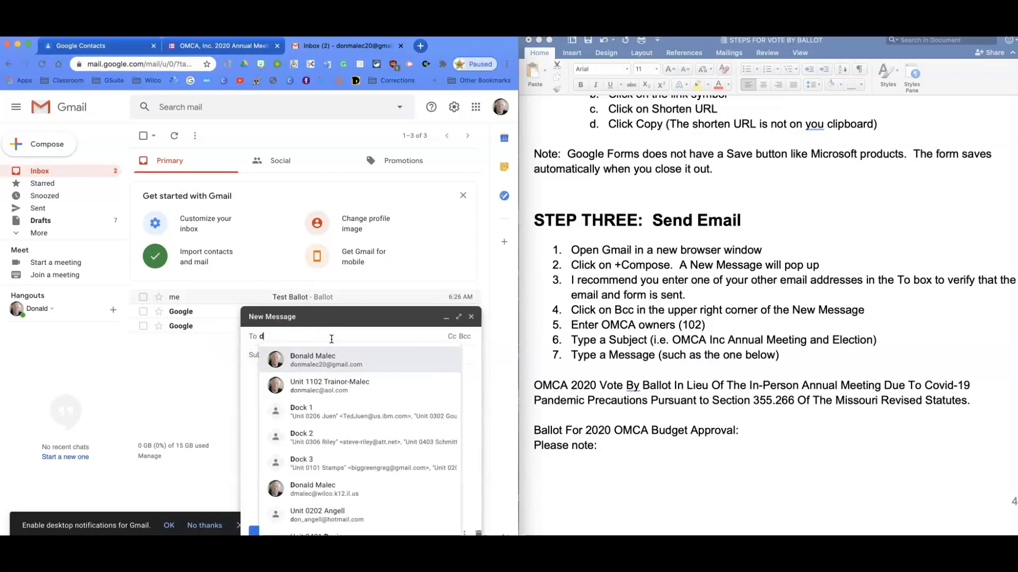
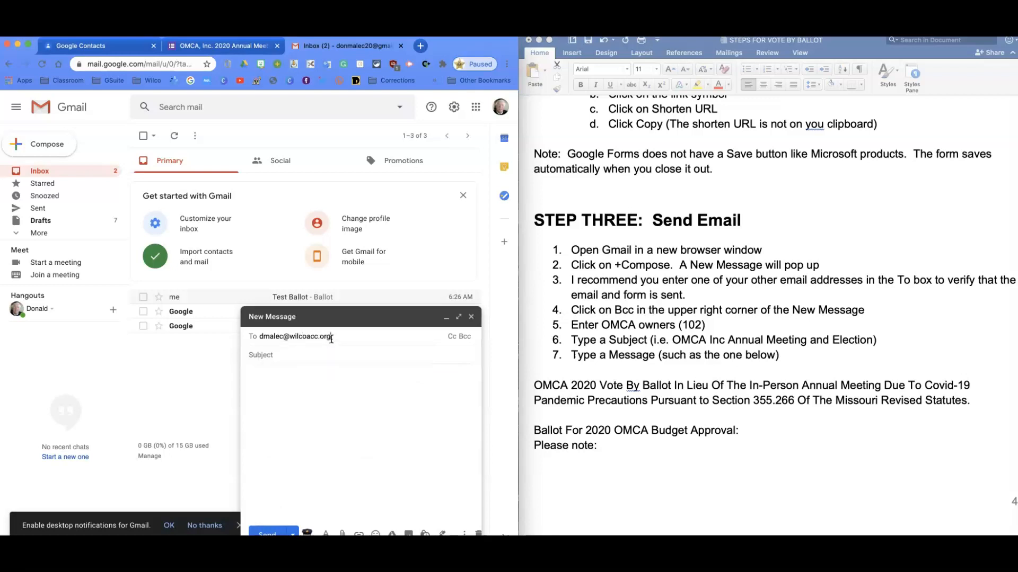
Enter the sender's own work email address as the message's main recipient
click(281, 357)
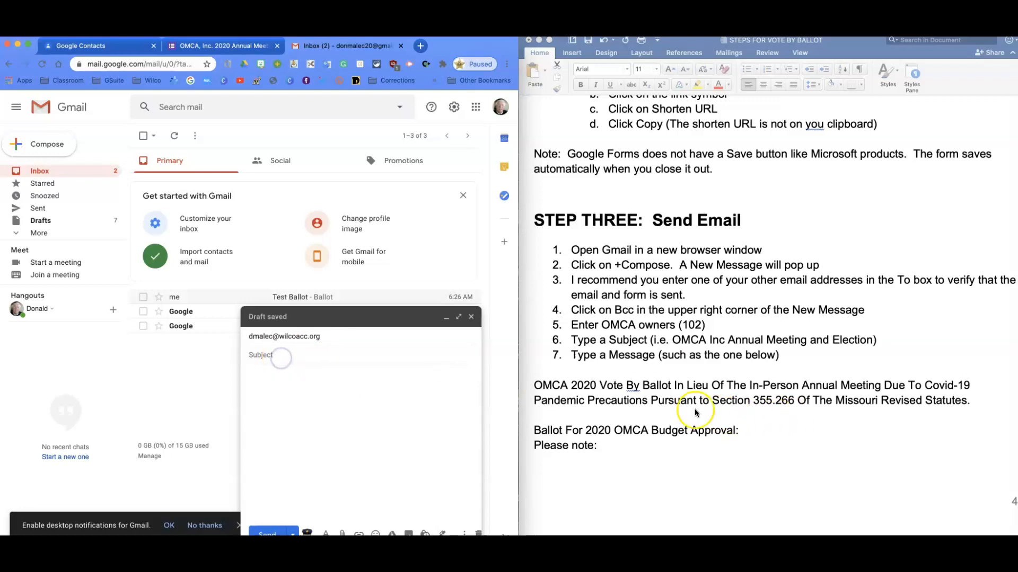
Copy "OMCA Inc Annual Meeting and Election" from the Word instructions into the message's subject
scroll(679, 411, down, 5)
scroll(678, 411, down, 1)
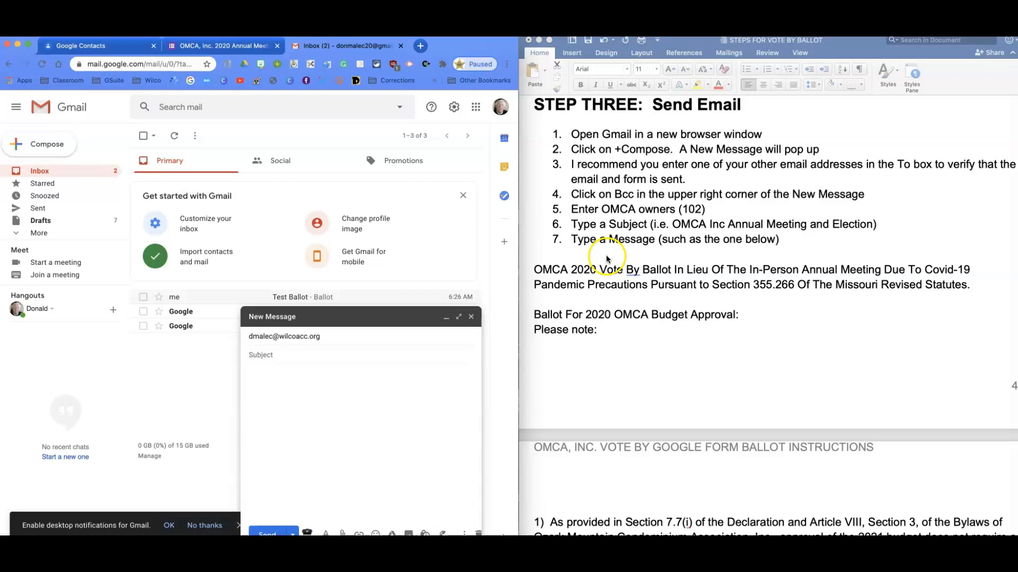
click(553, 273)
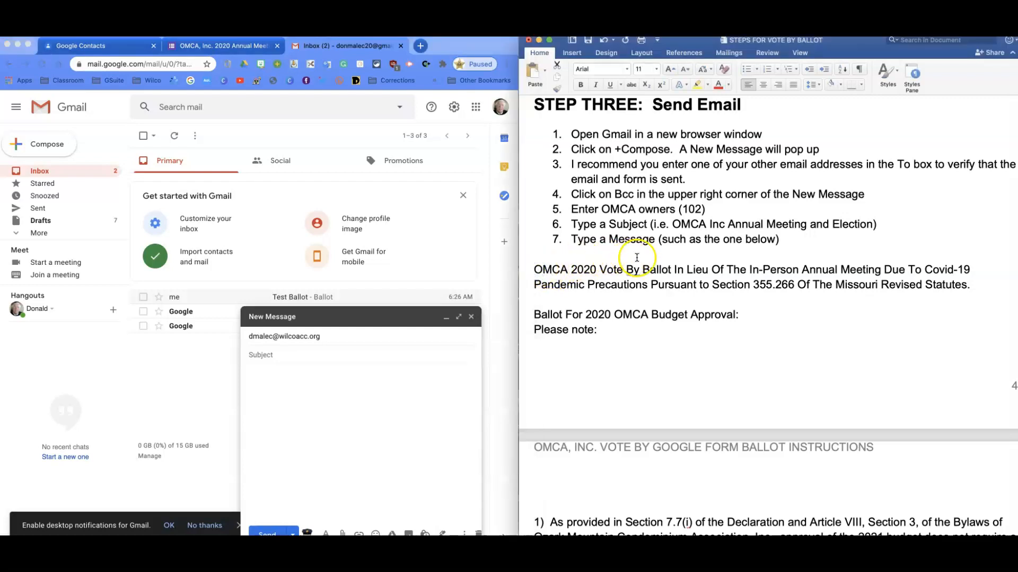
drag(672, 226, 870, 229)
key(super+c)
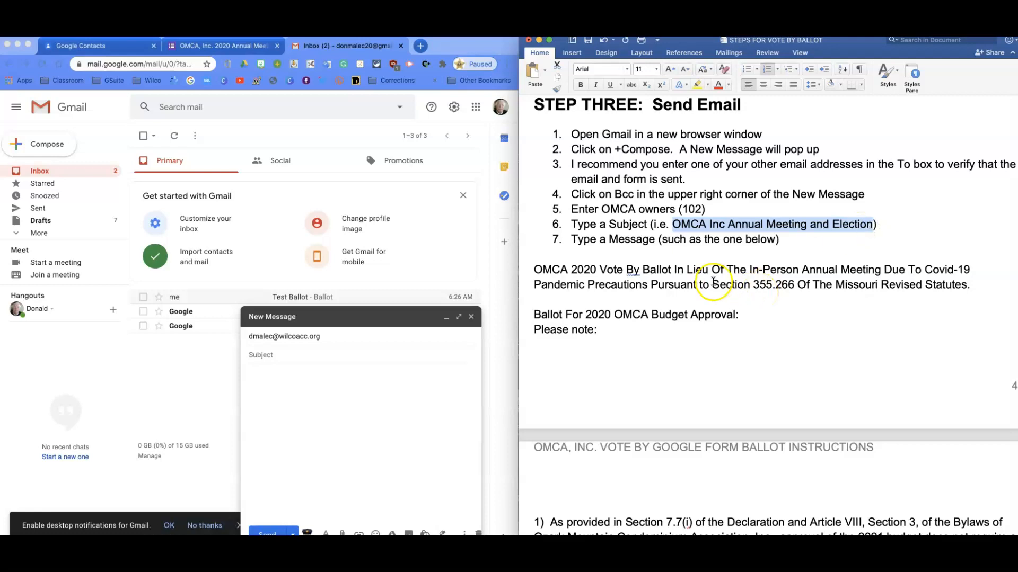
click(259, 355)
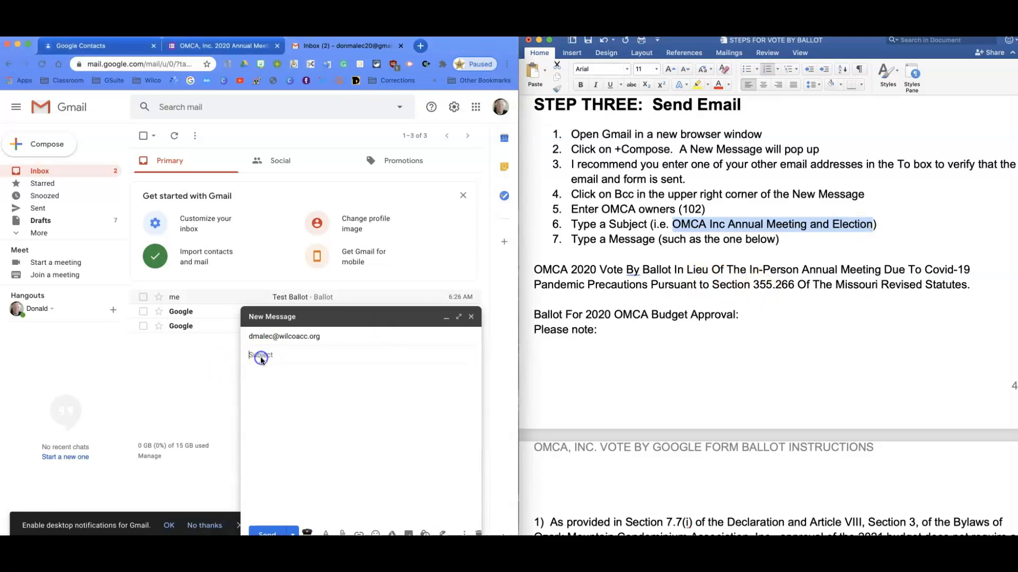
key(super+v)
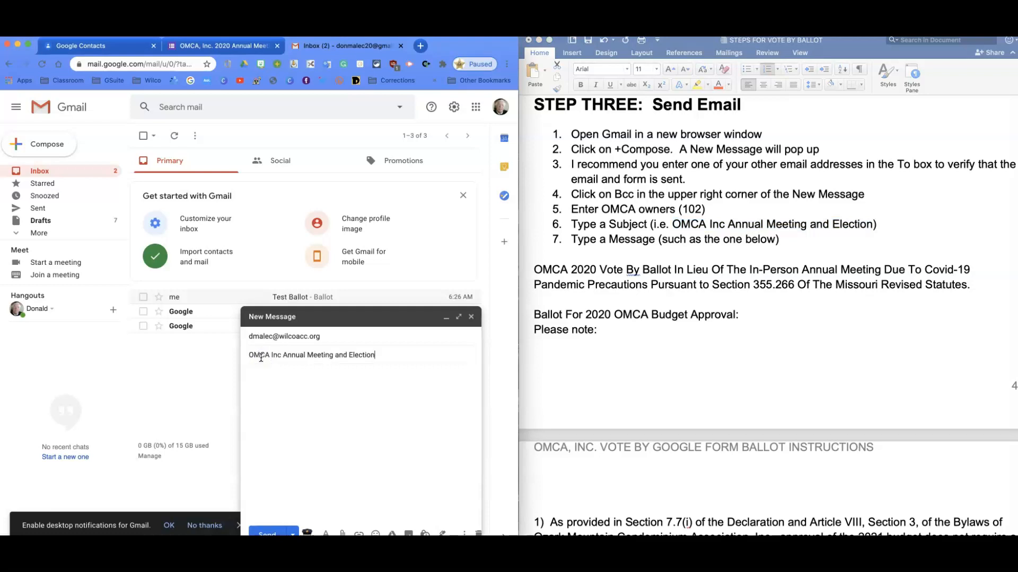
Add the OMCA owners contact group as Bcc recipients of the message
click(384, 339)
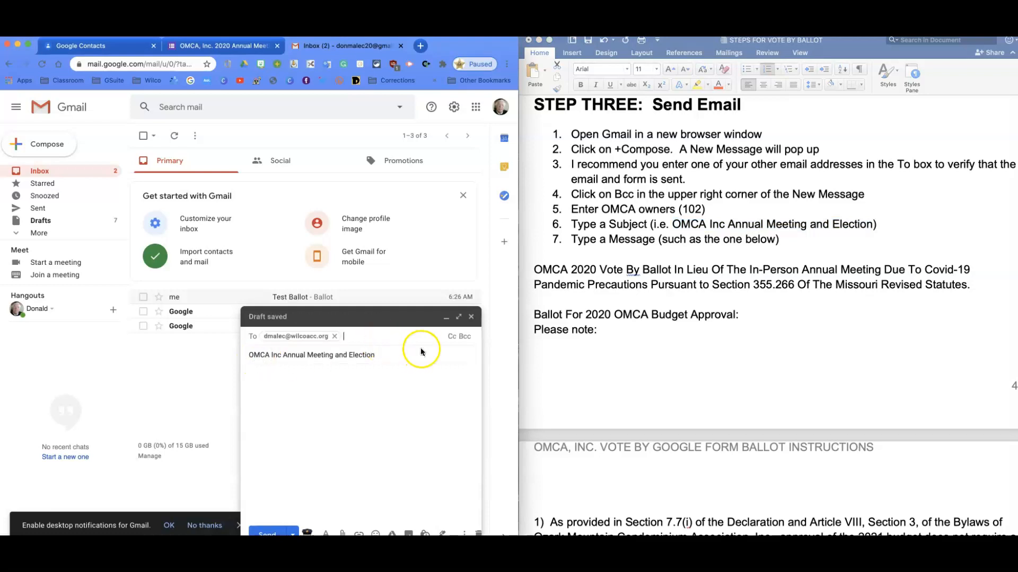
click(466, 338)
click(296, 362)
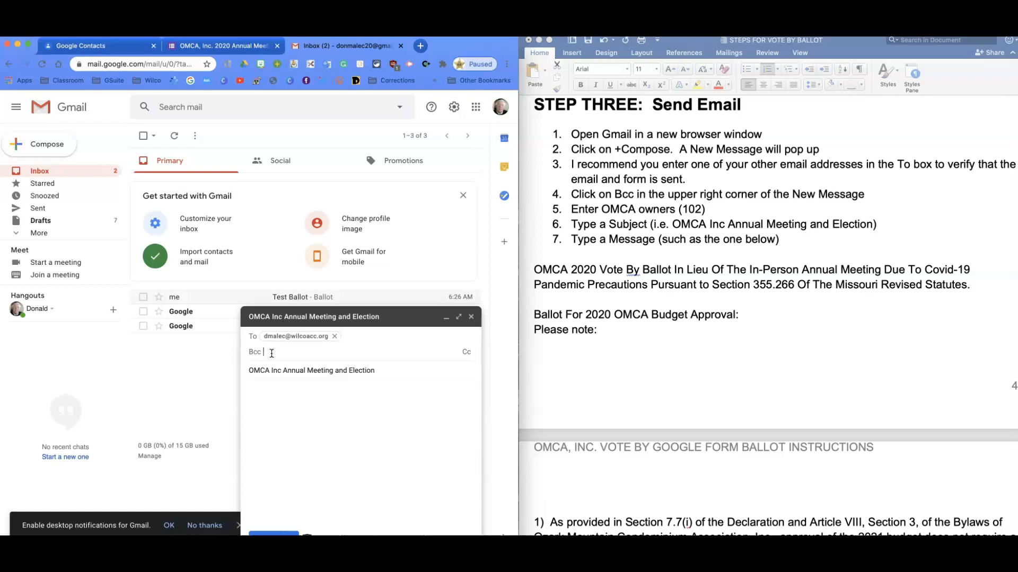
text(mn)
key(BackSpace)
key(BackSpace)
text(omc)
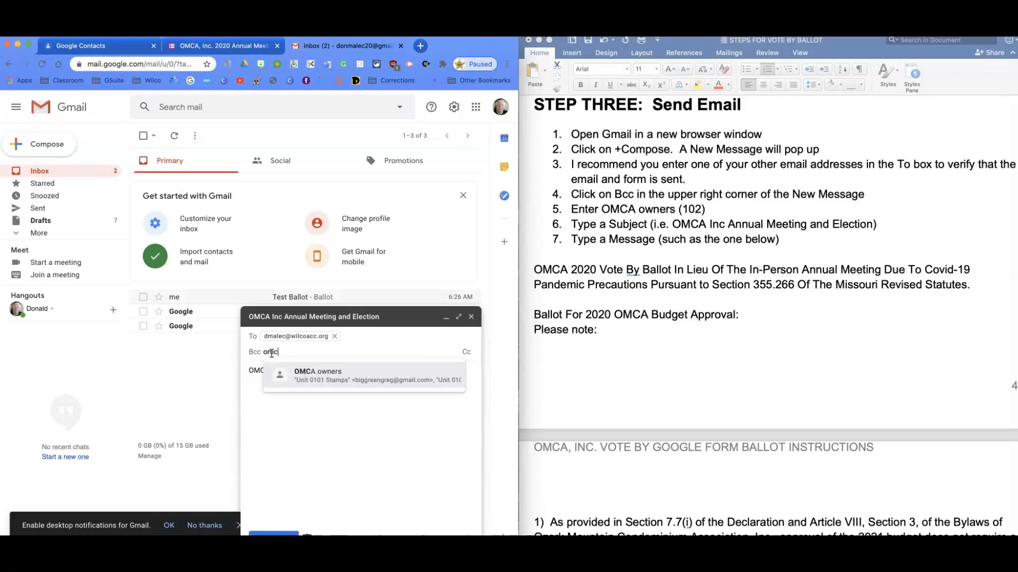
text(a)
click(323, 375)
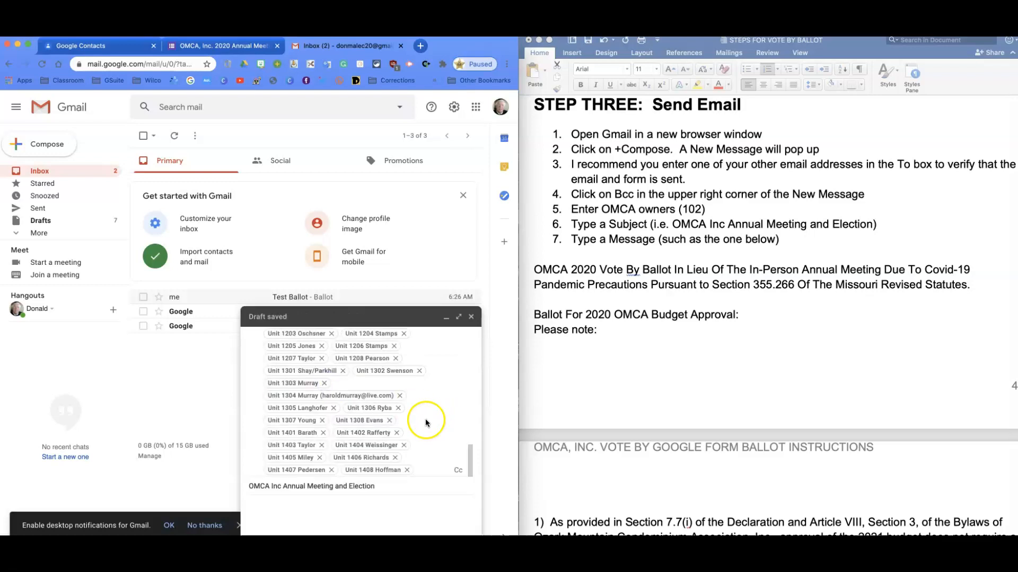
Copy the Word instructions' text from "OMCA 2020 Vote By Ballot" through item 10, "Click Send", into the email's message body
click(626, 383)
drag(534, 270, 904, 361)
click(659, 364)
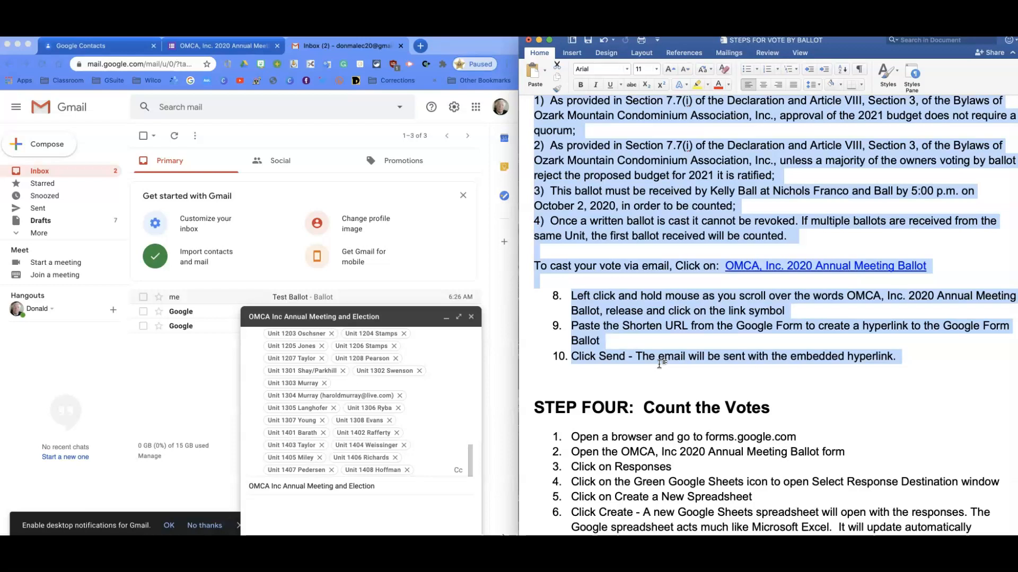
click(268, 506)
click(254, 506)
click(256, 381)
key(super+v)
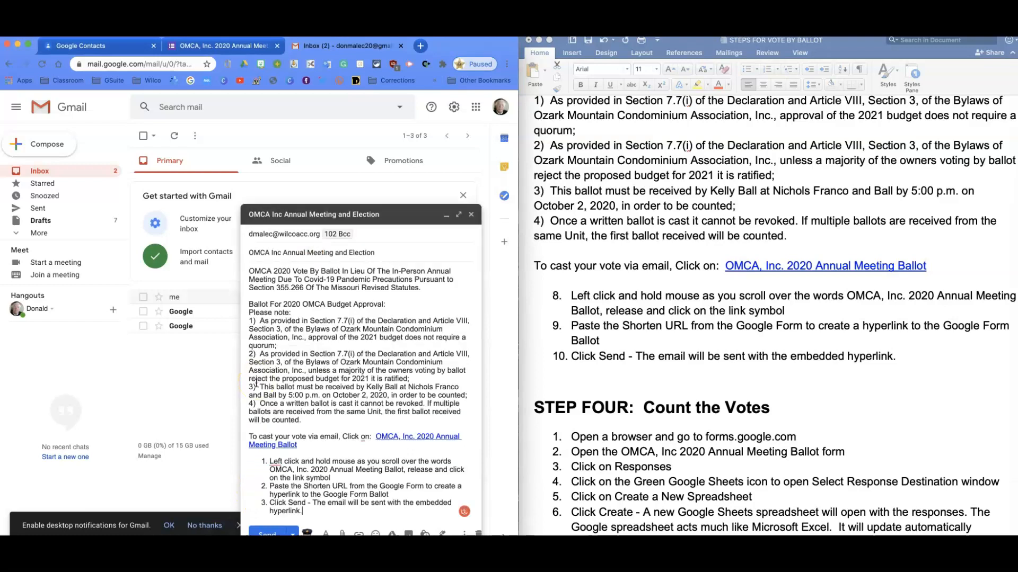
click(325, 396)
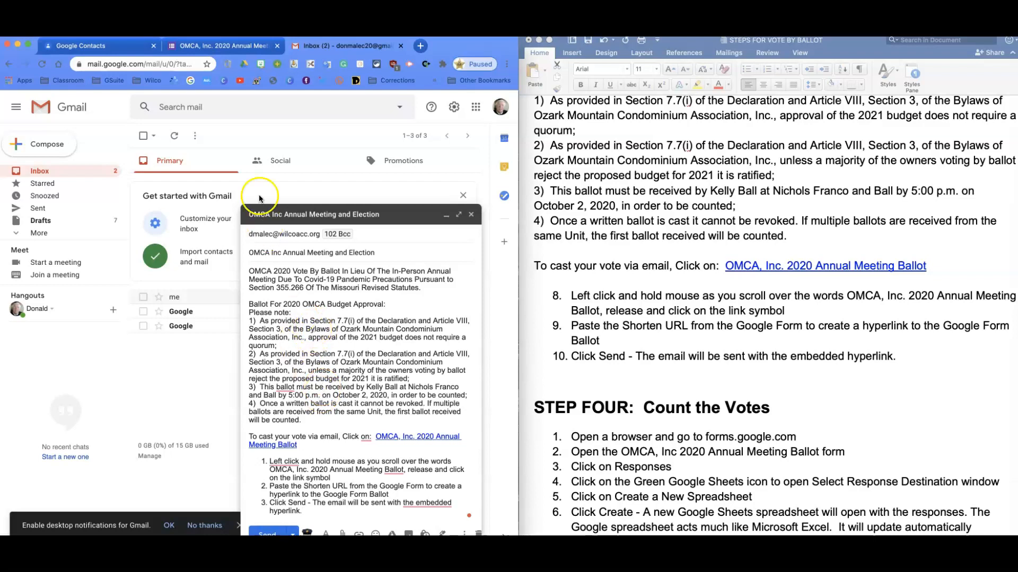
Copy the shortened link of the OMCA, Inc. 2020 Annual Meeting Ballot form and return to the Gmail draft
click(200, 48)
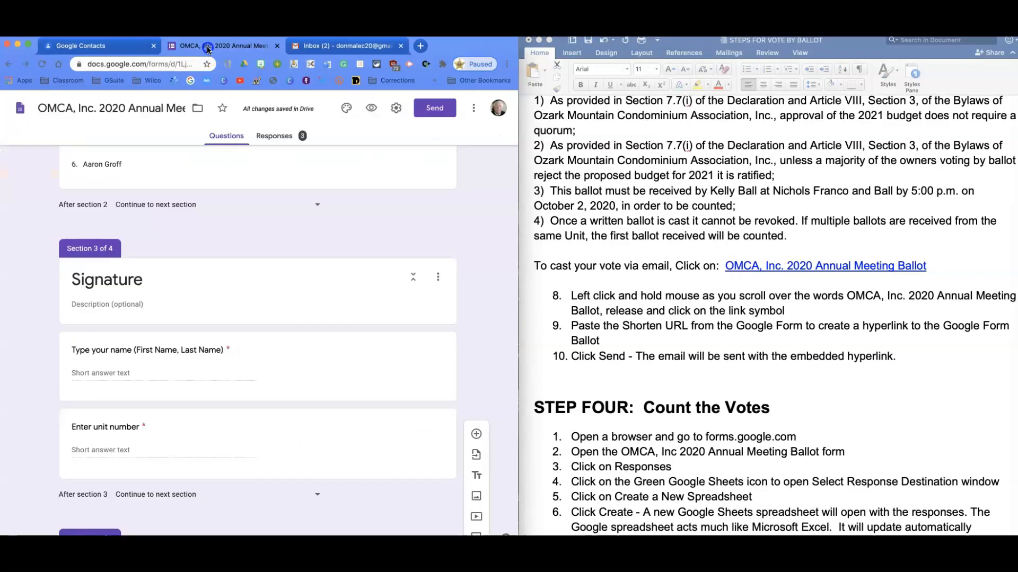
click(431, 109)
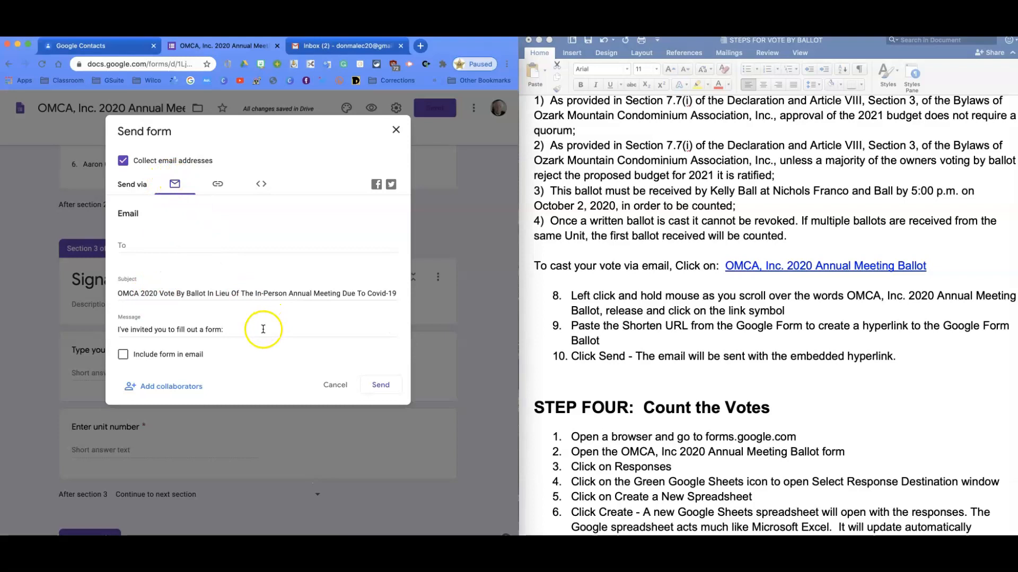
click(217, 184)
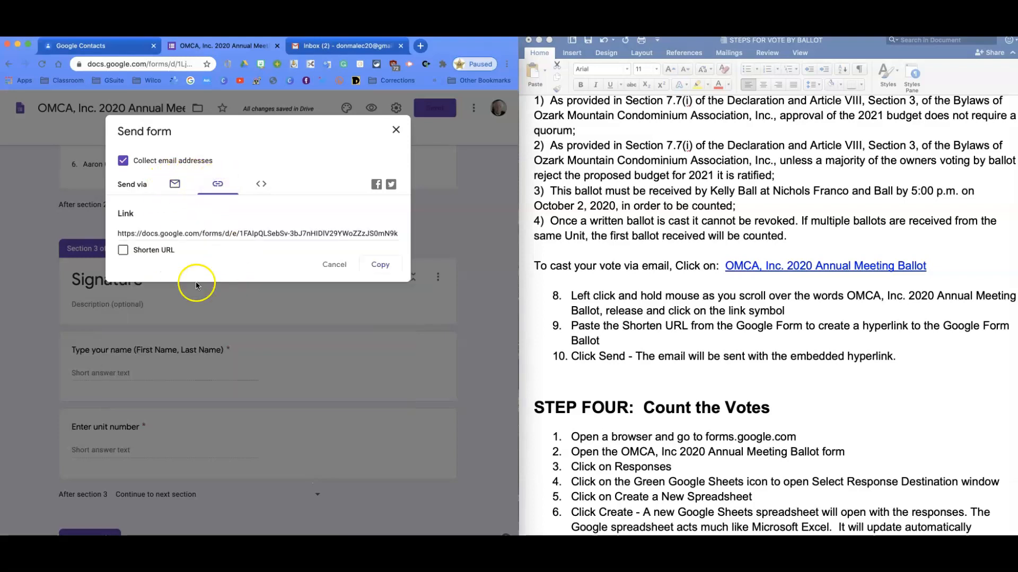
click(124, 253)
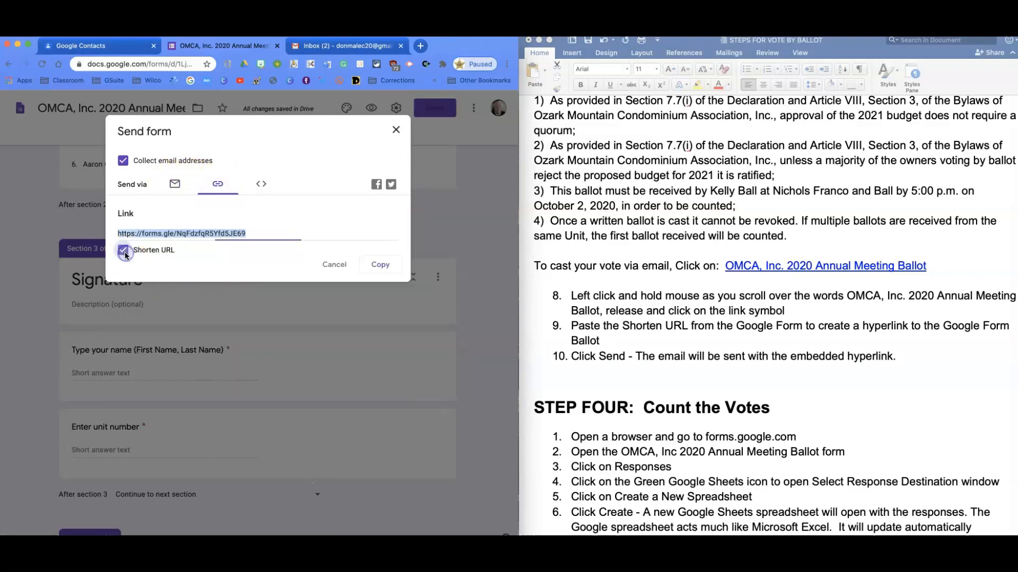
click(381, 267)
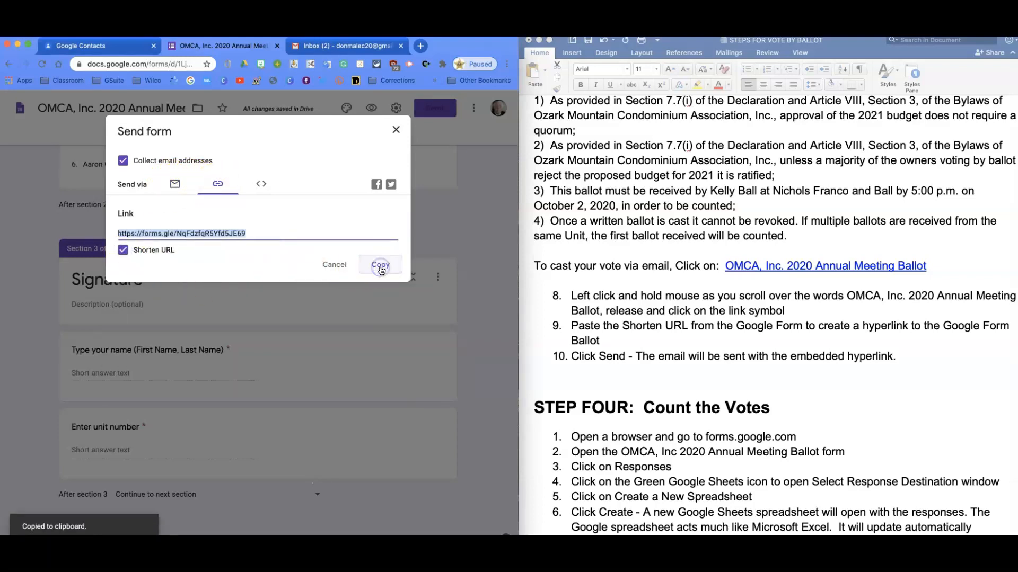
click(318, 46)
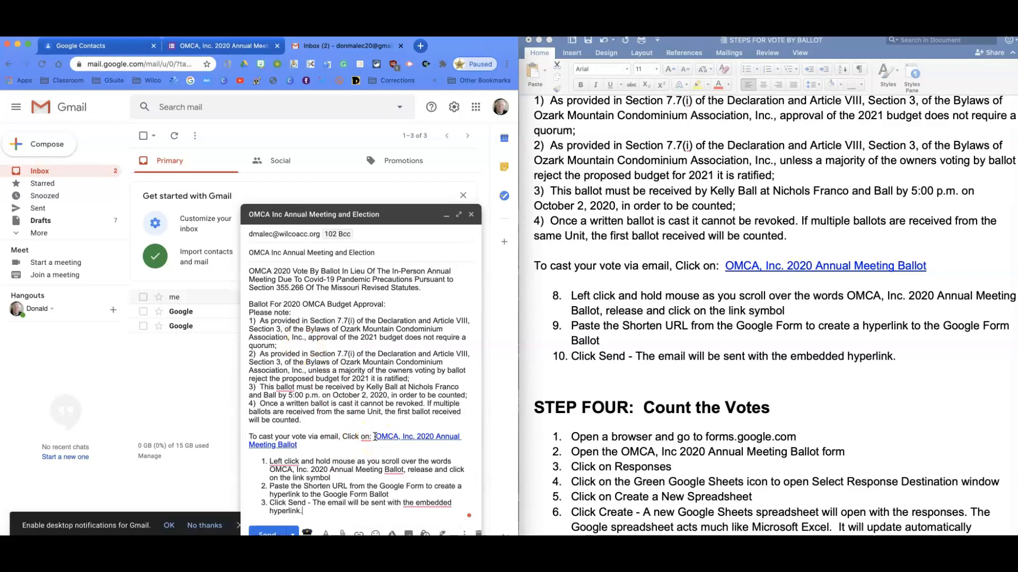
Remove the old hyperlink from the "OMCA, Inc. 2020 Annual Meeting Ballot" text and enter the copied form URL for a new link
drag(375, 437, 473, 445)
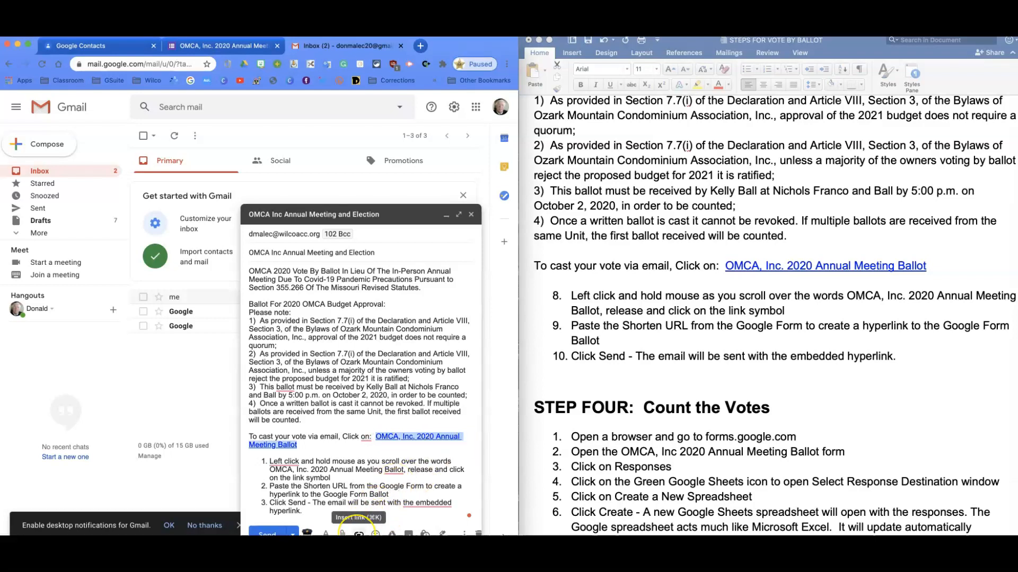
click(359, 532)
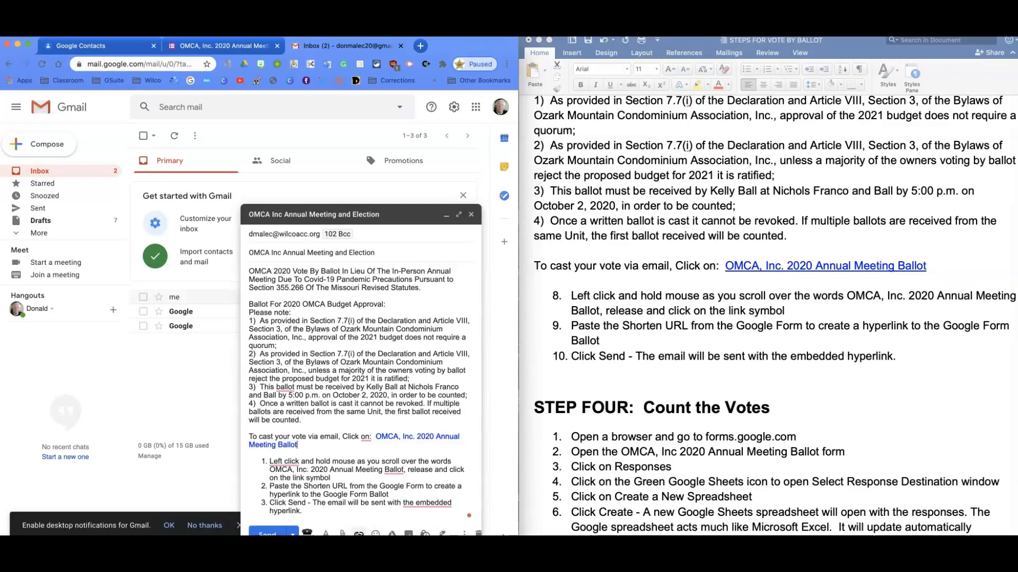
click(402, 448)
drag(375, 437, 463, 434)
click(381, 448)
drag(375, 437, 446, 451)
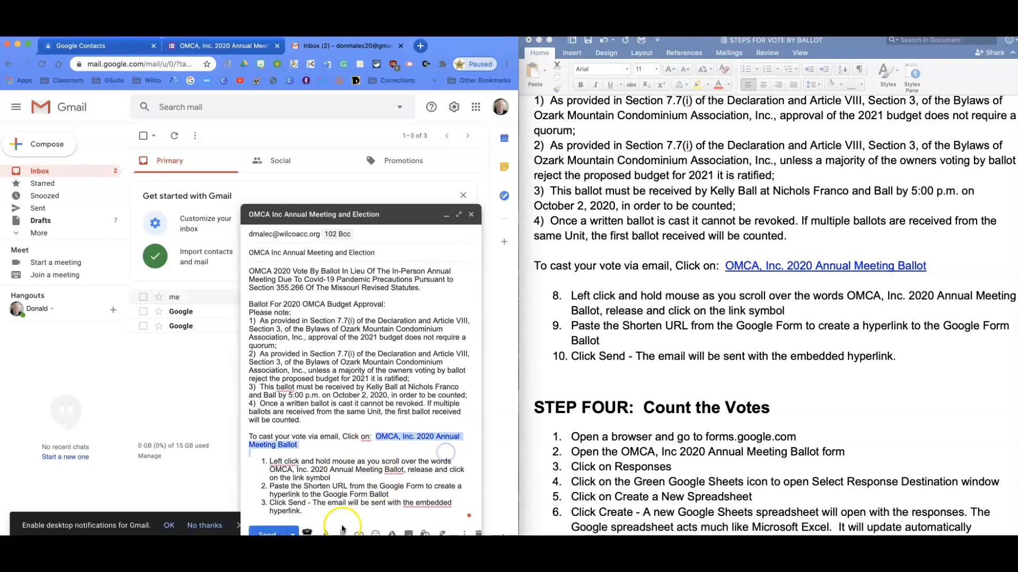
click(359, 534)
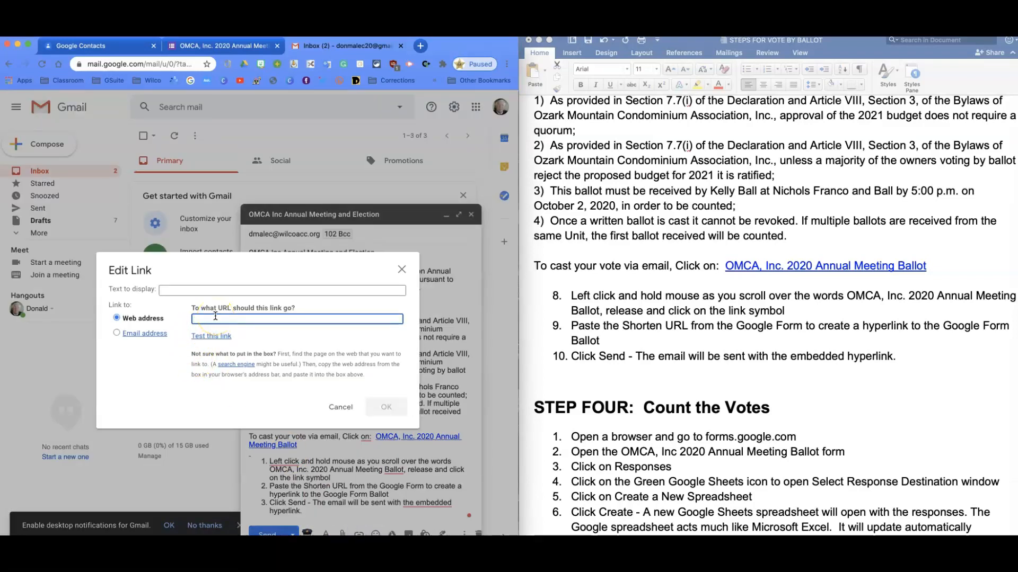
key(super+v)
Set the new link's display text to "OMCA, Inc. 2020 Annual Election Ballot" and insert it in the message
click(186, 290)
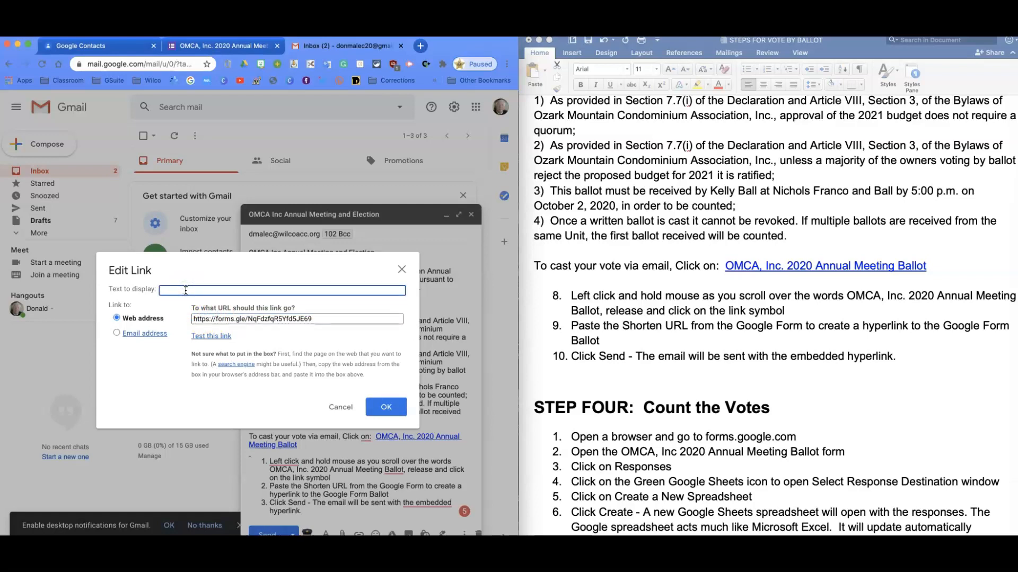
text(OMCA, INc.)
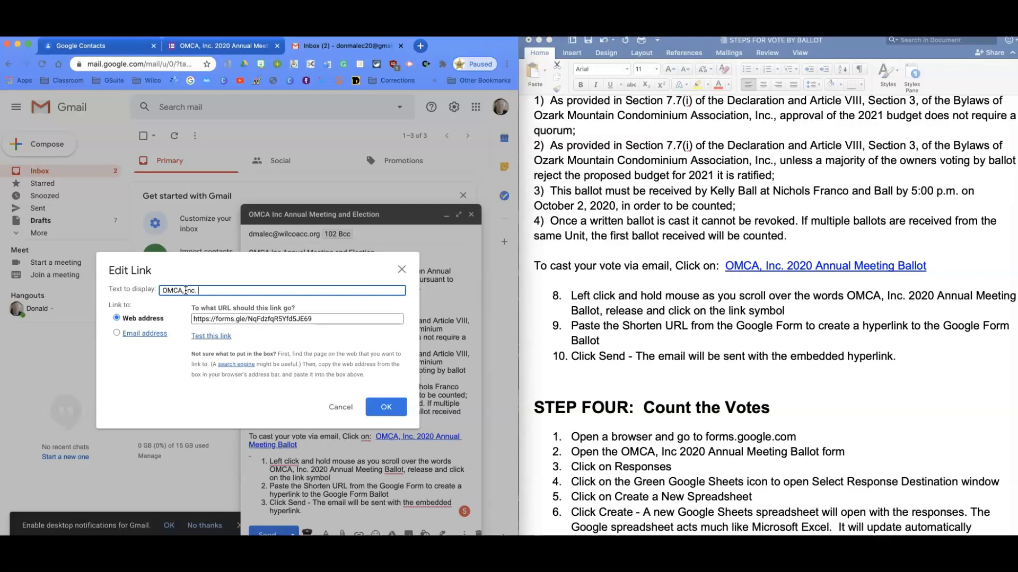
text( 2020 Annual Ballot)
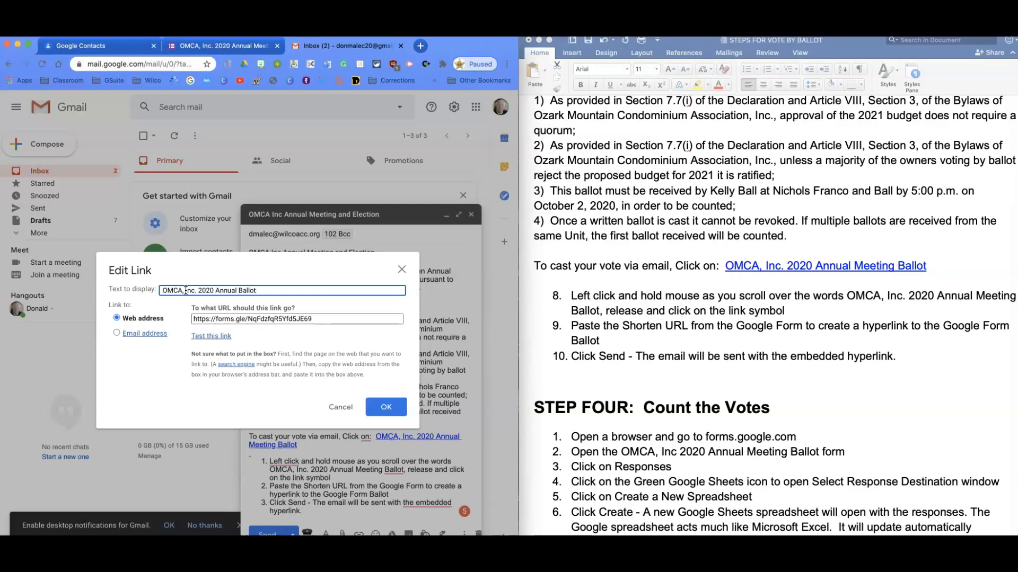
click(240, 290)
text(Election)
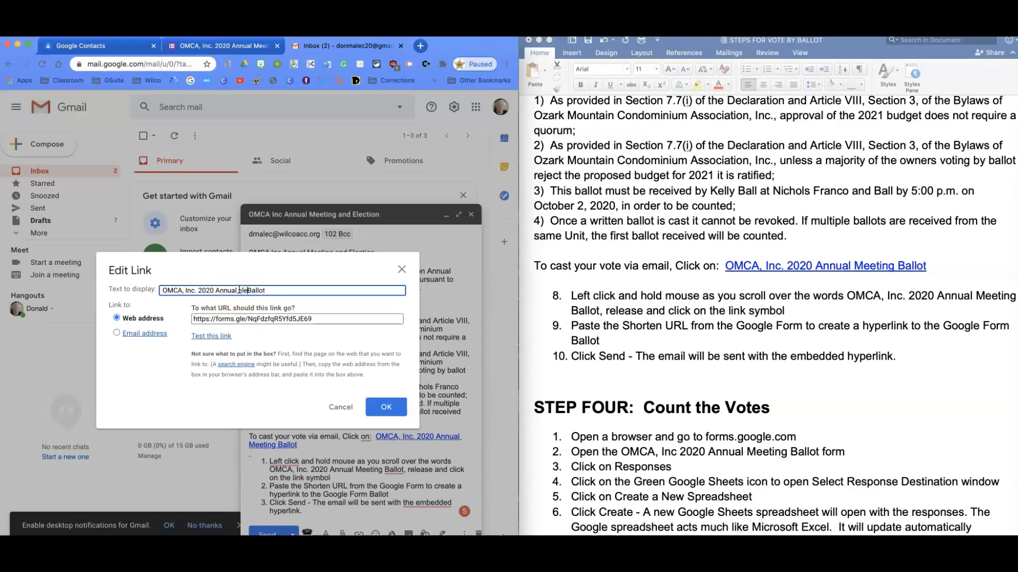
key(BackSpace)
key(BackSpace)
key(BackSpace)
key(BackSpace)
key(BackSpace)
key(BackSpace)
key(BackSpace)
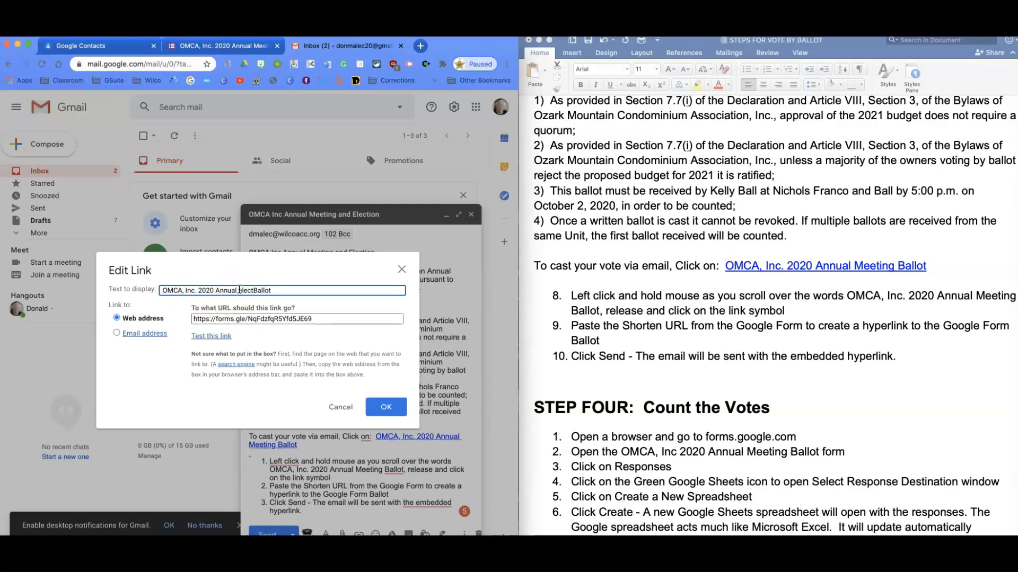
text(lection)
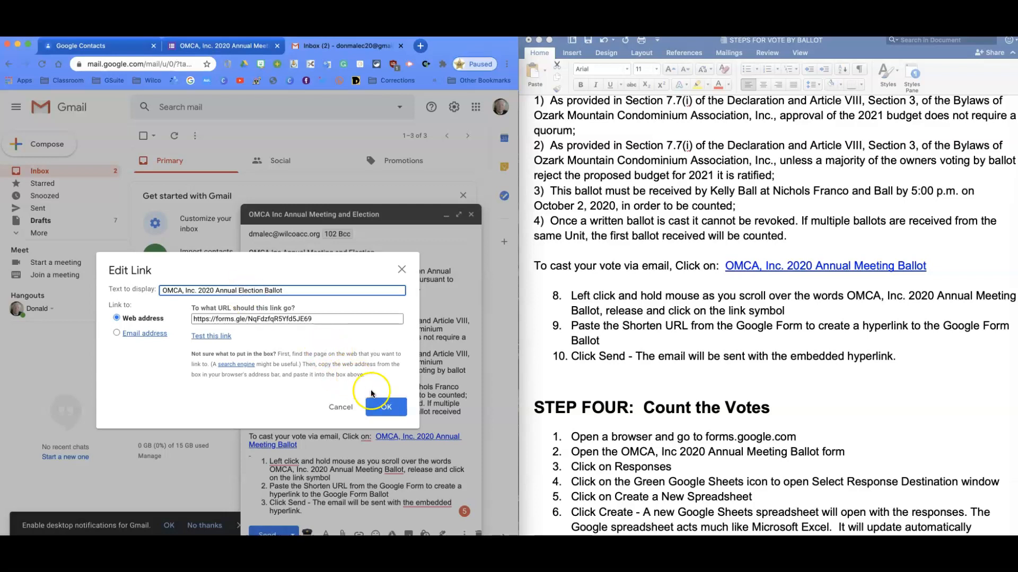
click(386, 407)
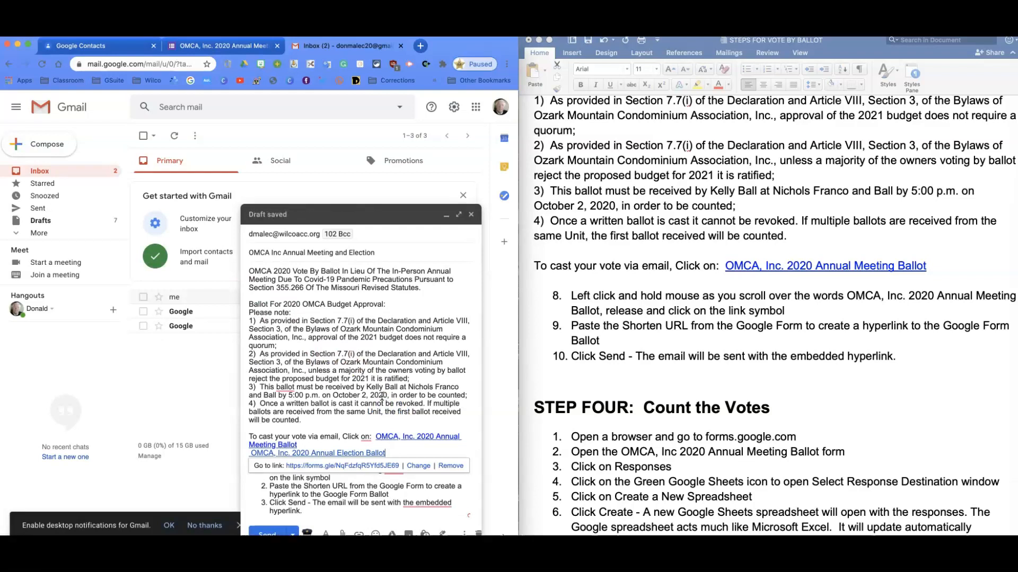
Replace both ballot lines following "To cast your vote via email, Click on:" with the text "OMCA, INC. ELECTION BALLOT"
click(399, 453)
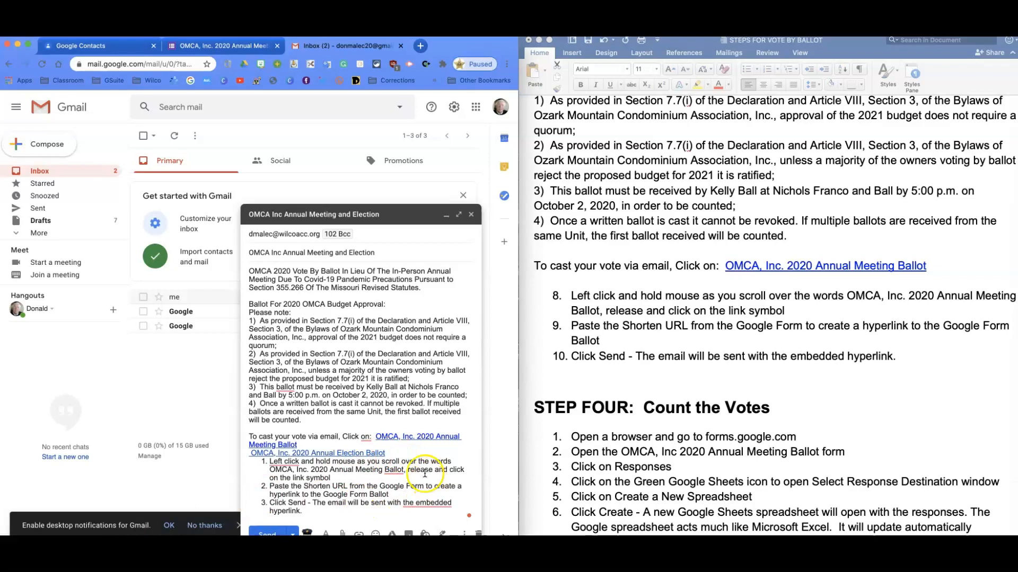
drag(390, 454, 377, 438)
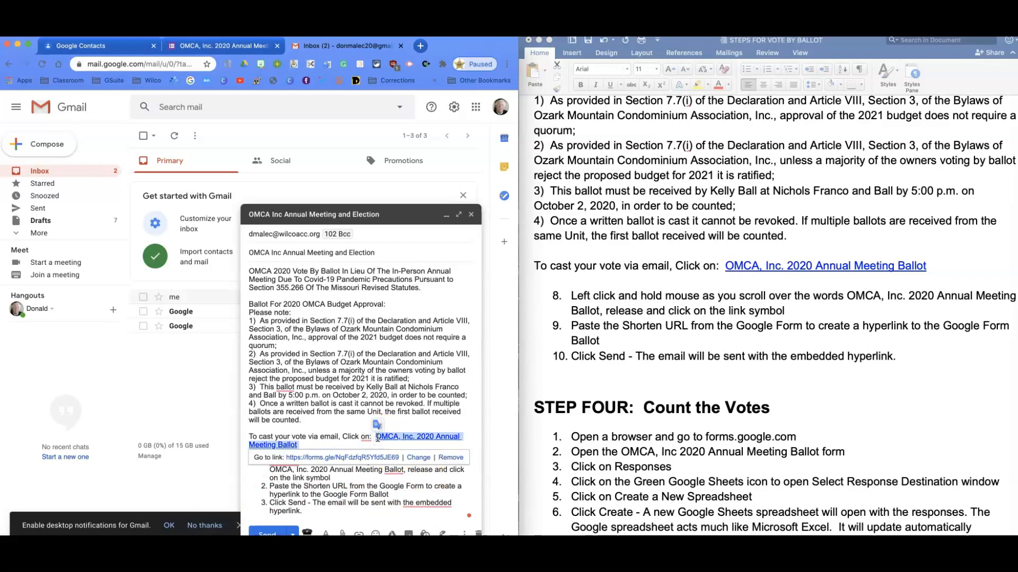
key(BackSpace)
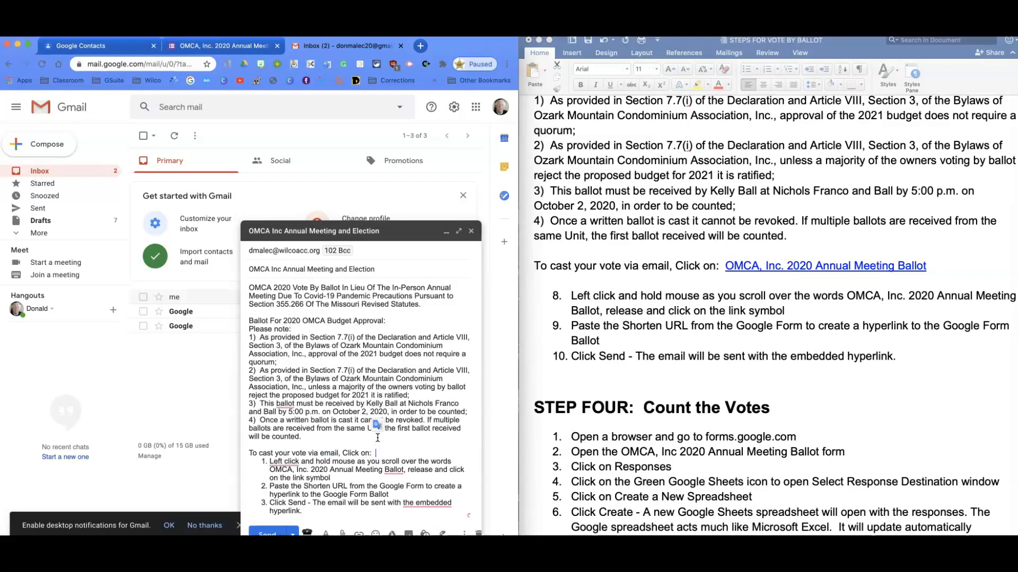
key(Return)
click(385, 445)
text(OMCA)
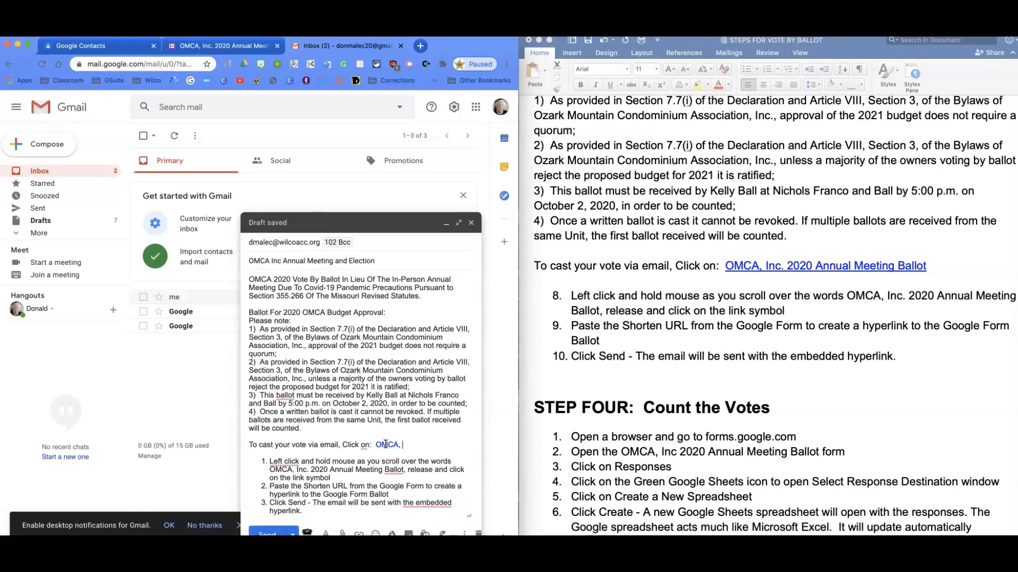
text(, INC. ELEC)
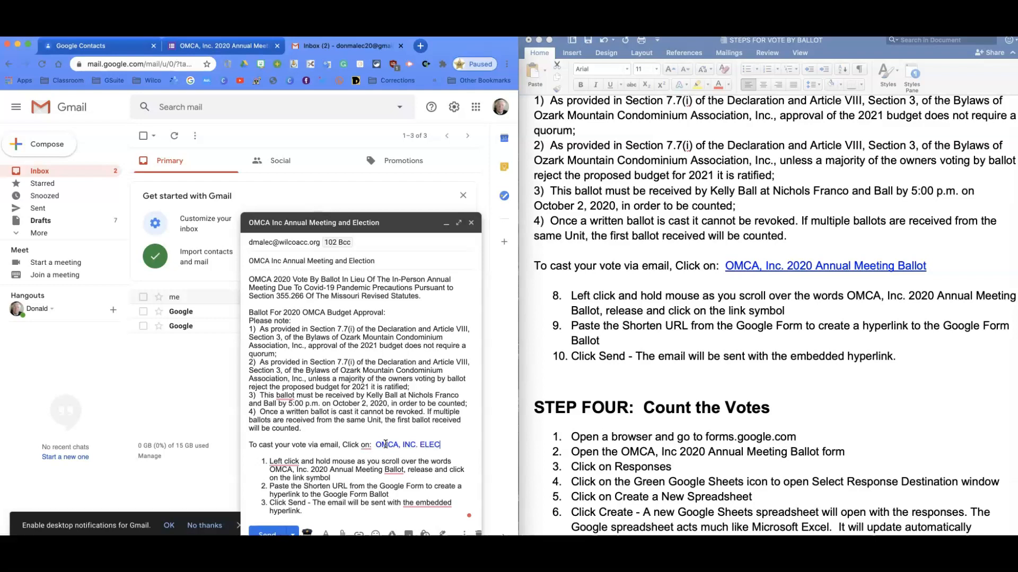
text(TION BALLOT)
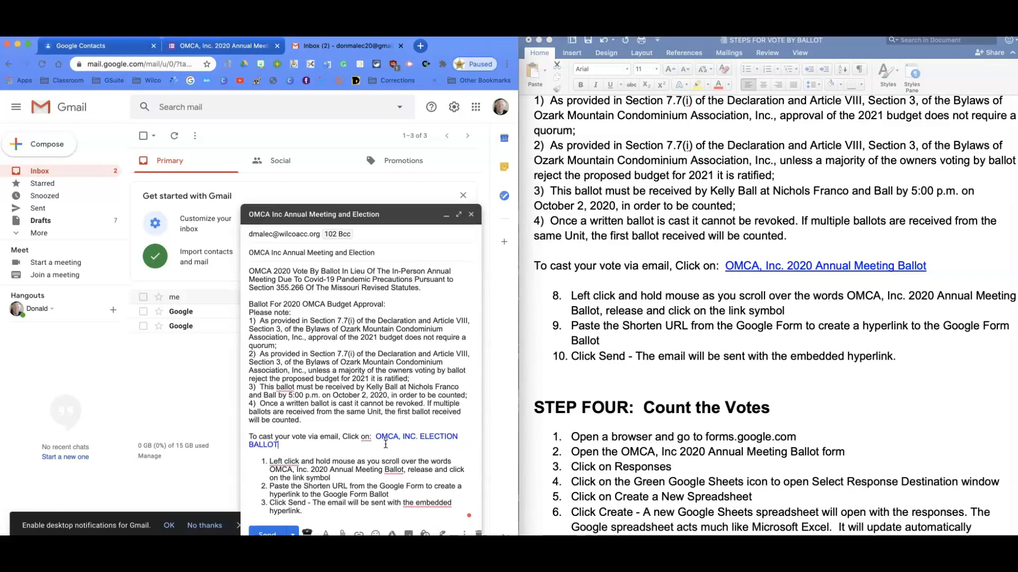
Link the text "OMCA, INC. ELECTION BALLOT" to the copied form URL and close the message draft
drag(376, 437, 445, 446)
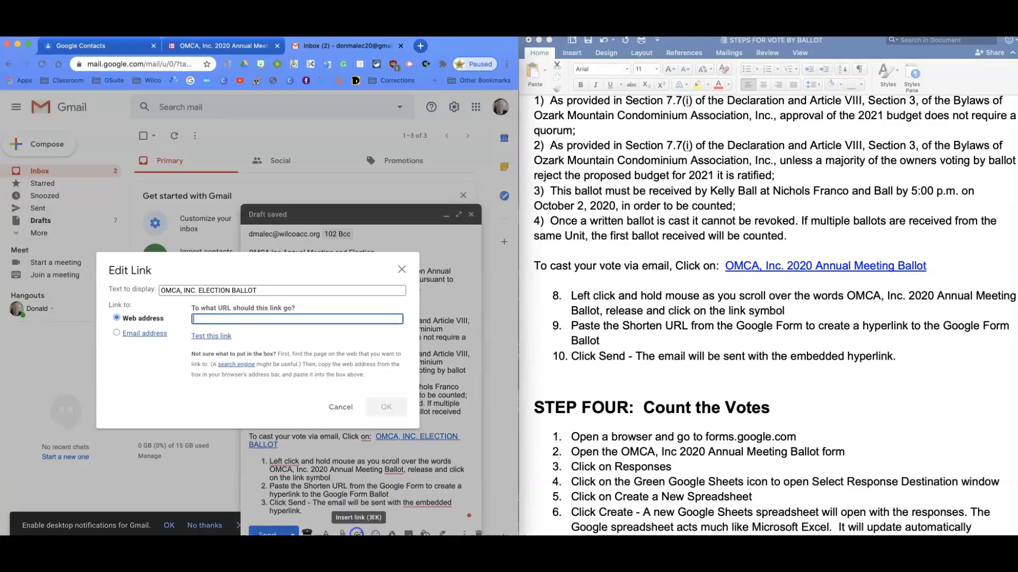
click(359, 532)
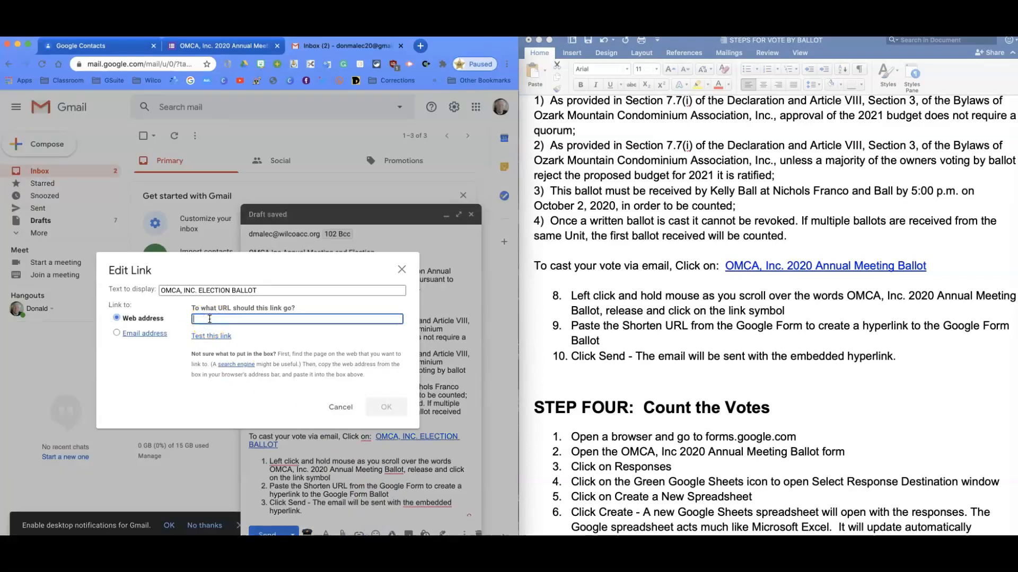
text(https://forms.gle/NqFdzfqR5Yfd5JE69)
click(386, 407)
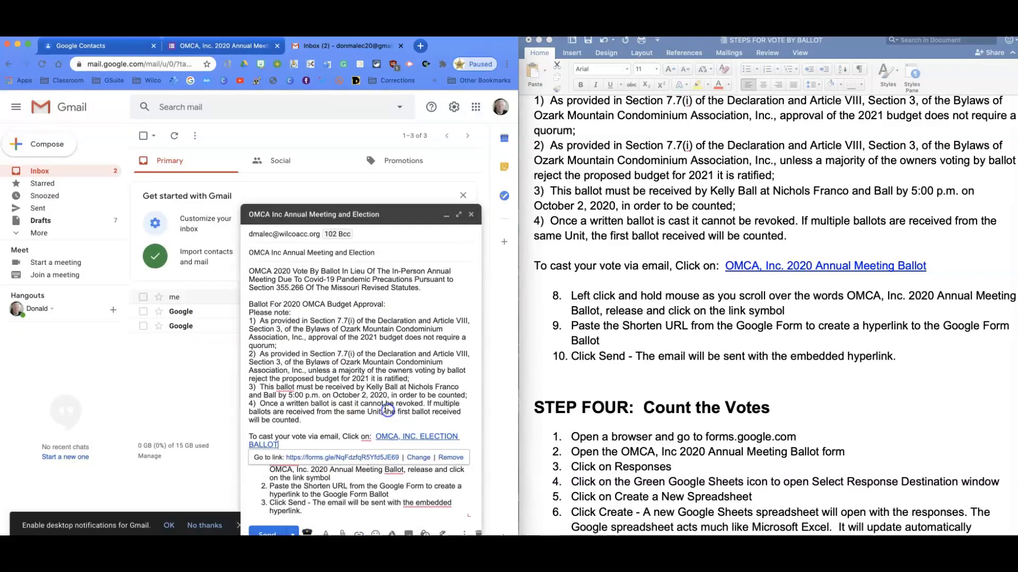
click(481, 485)
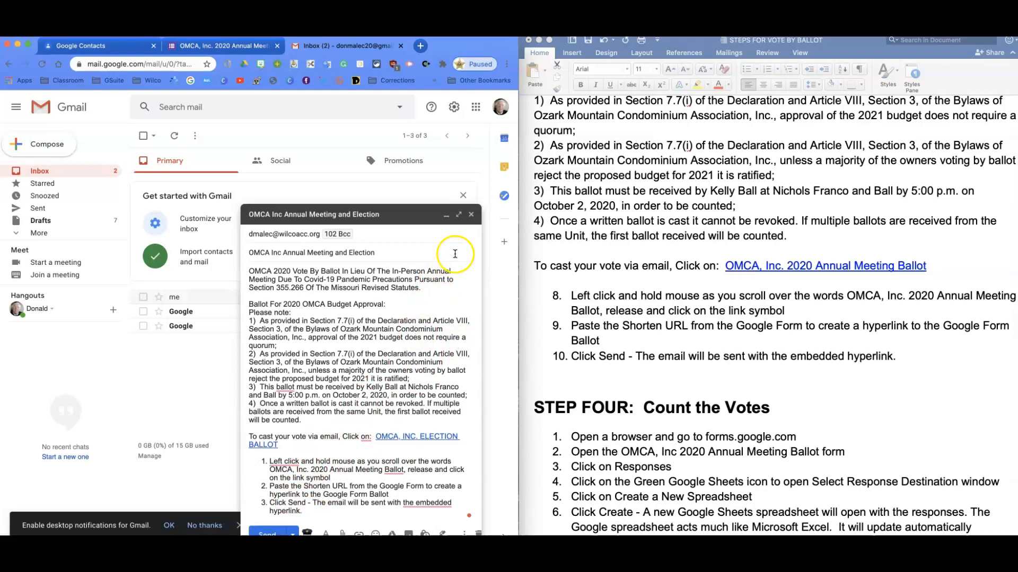
click(471, 215)
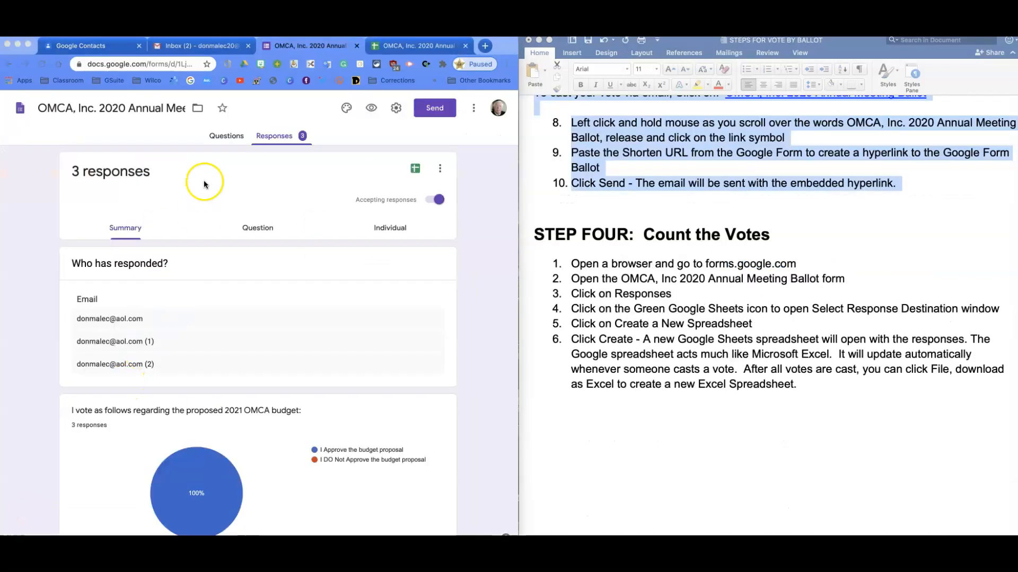
Open the ballot form's responses in Google Sheets, closing the spreadsheet tabs that are already open for them
click(291, 46)
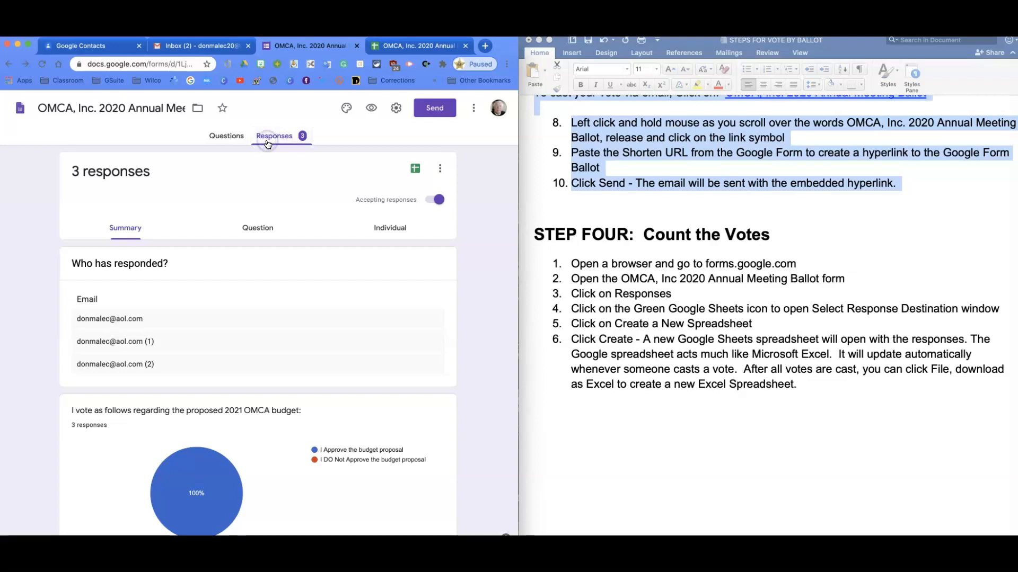
click(415, 174)
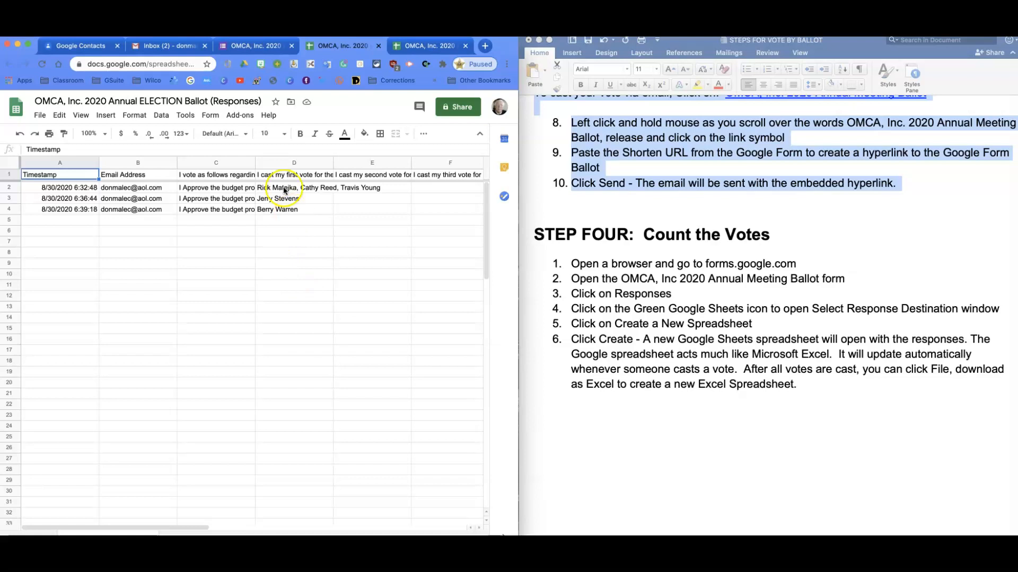
click(379, 46)
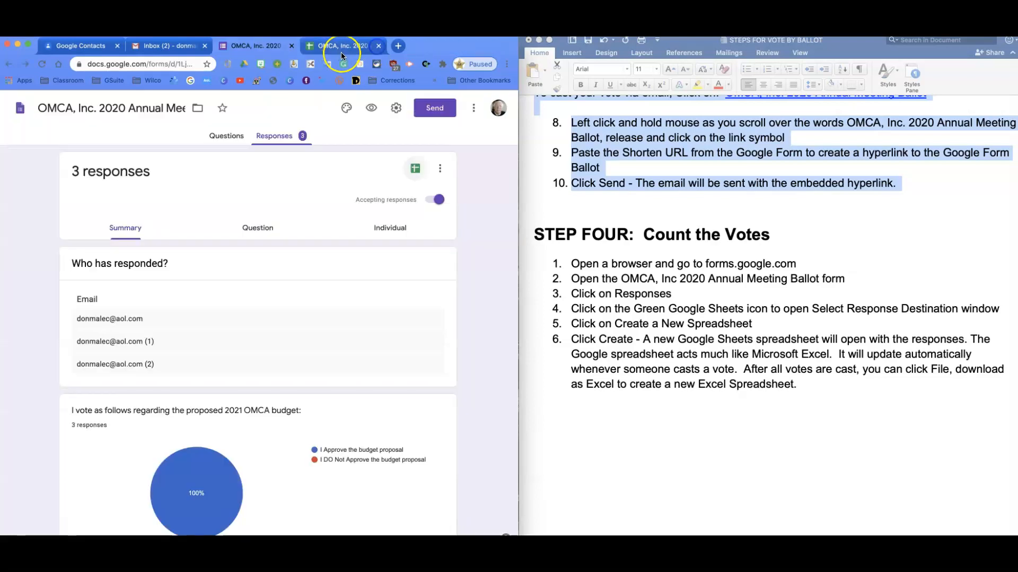
click(378, 46)
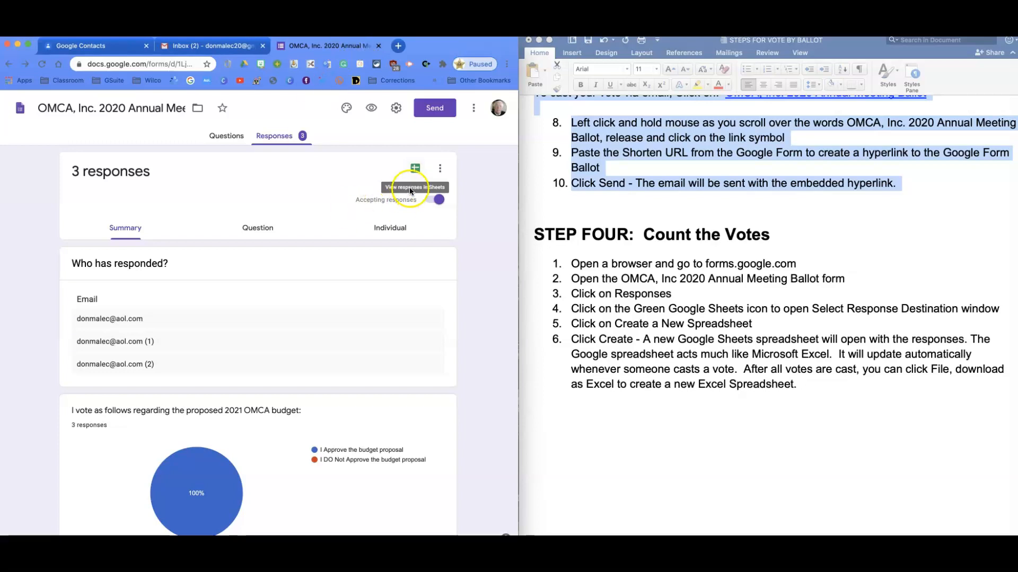
click(414, 168)
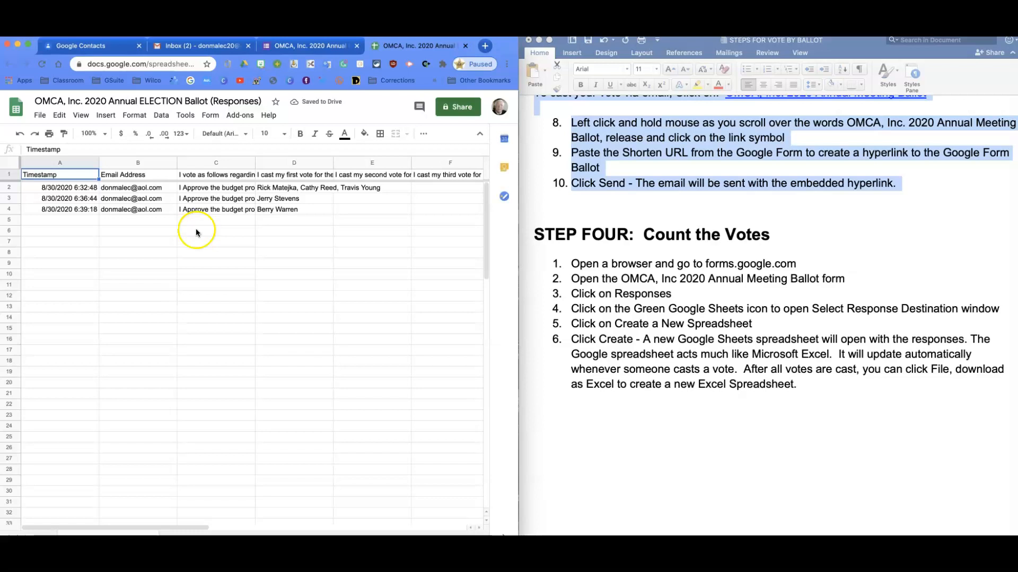
Copy the six candidate names from the dropdown instructions in the Word document into the responses sheet, starting at cell B8
click(277, 275)
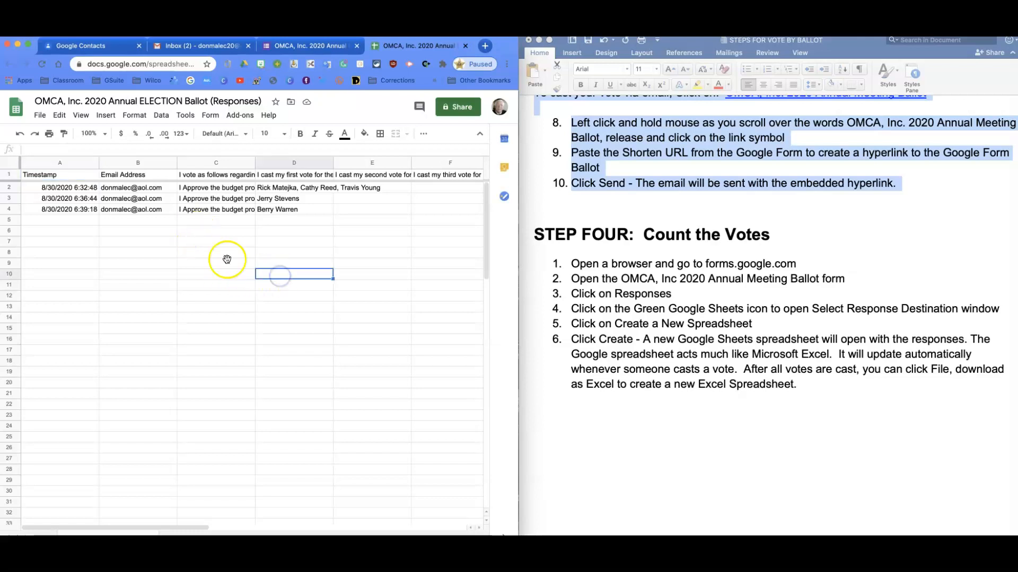
click(275, 241)
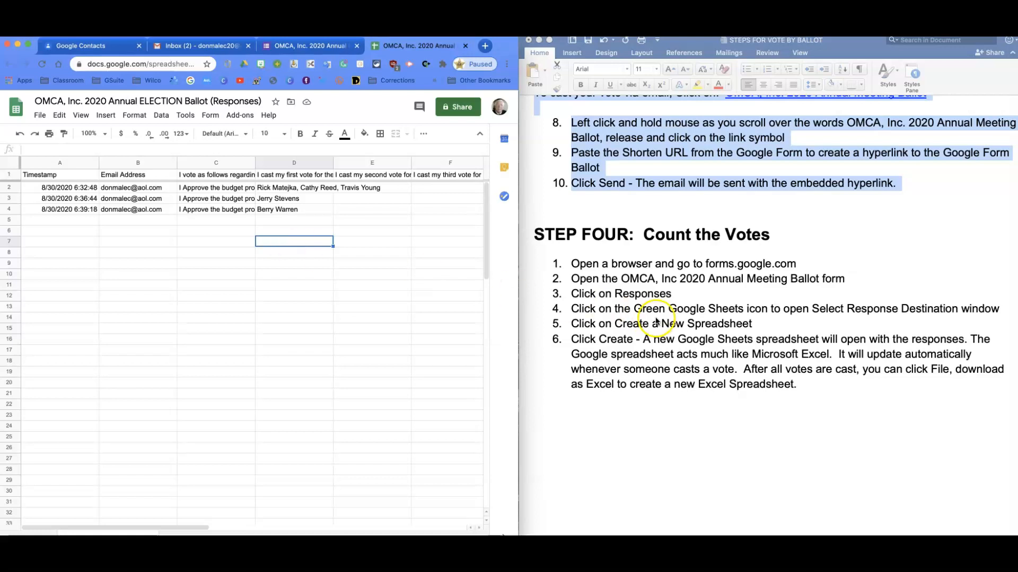
scroll(650, 322, up, 15)
scroll(654, 322, up, 10)
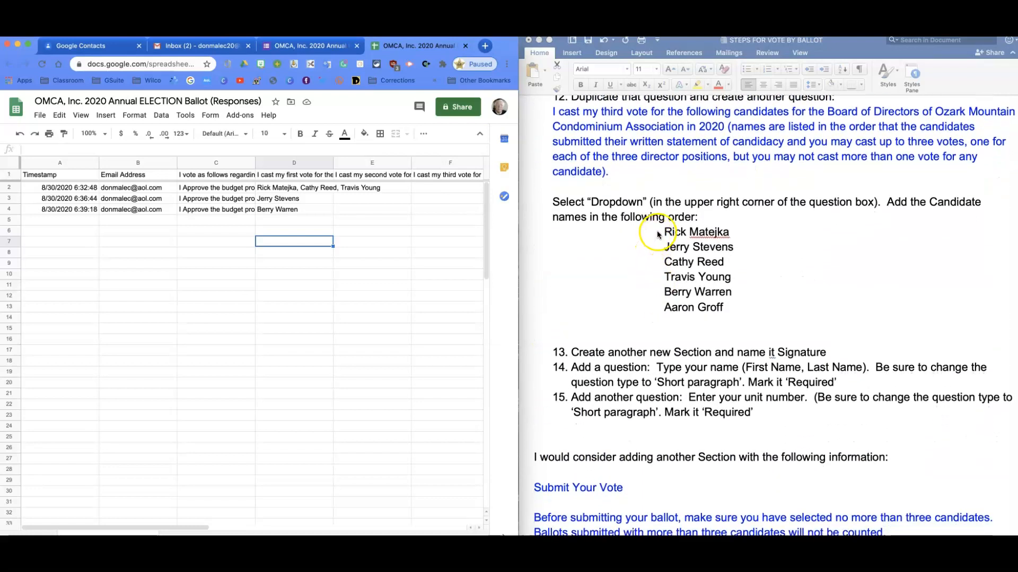
drag(662, 233, 722, 309)
key(super+c)
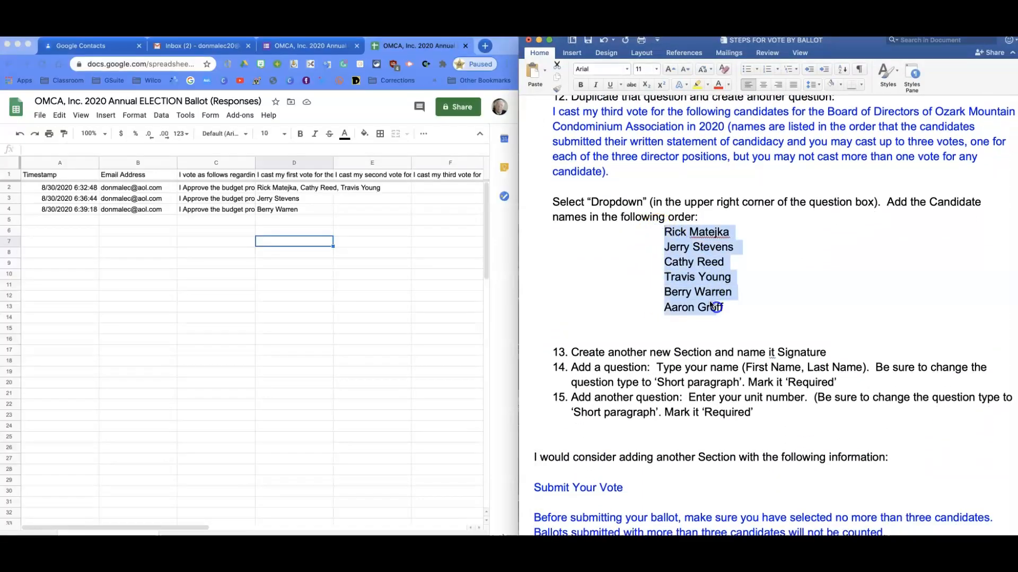
click(153, 271)
click(155, 255)
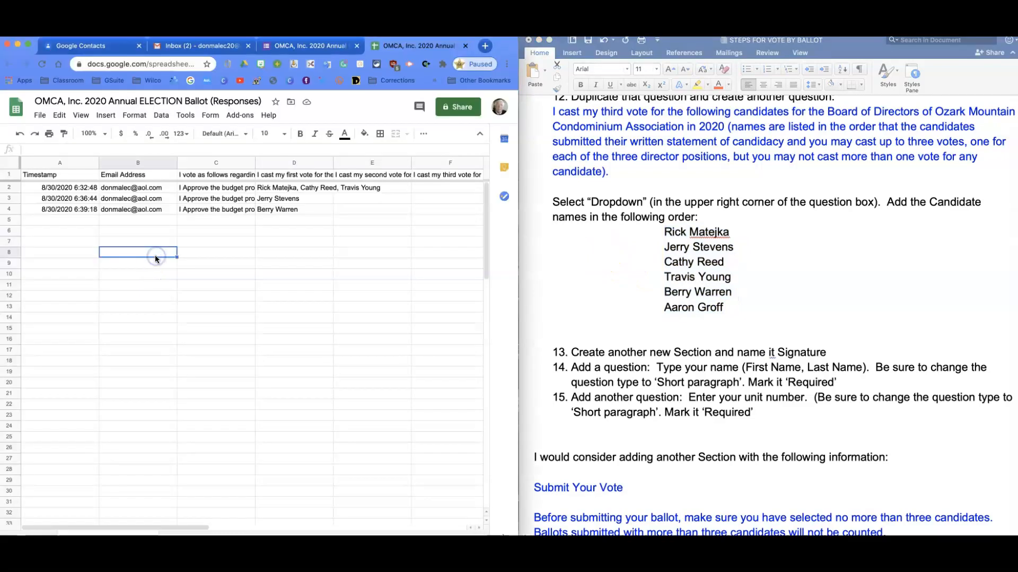
key(super+v)
Start a COUNTIF formula in cell C8, beside the first candidate's name, with the vote range D2:F4
click(203, 257)
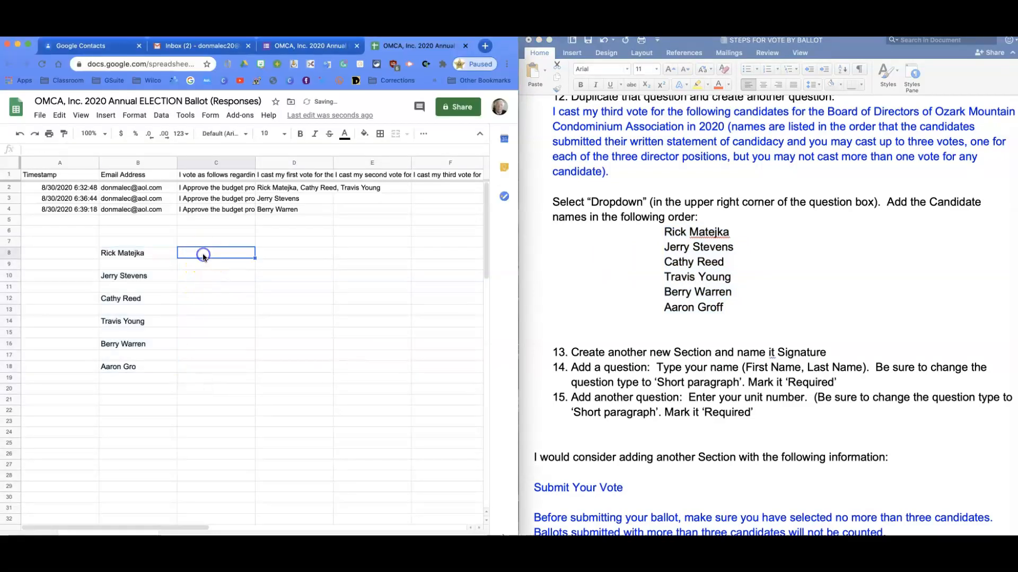
text(=)
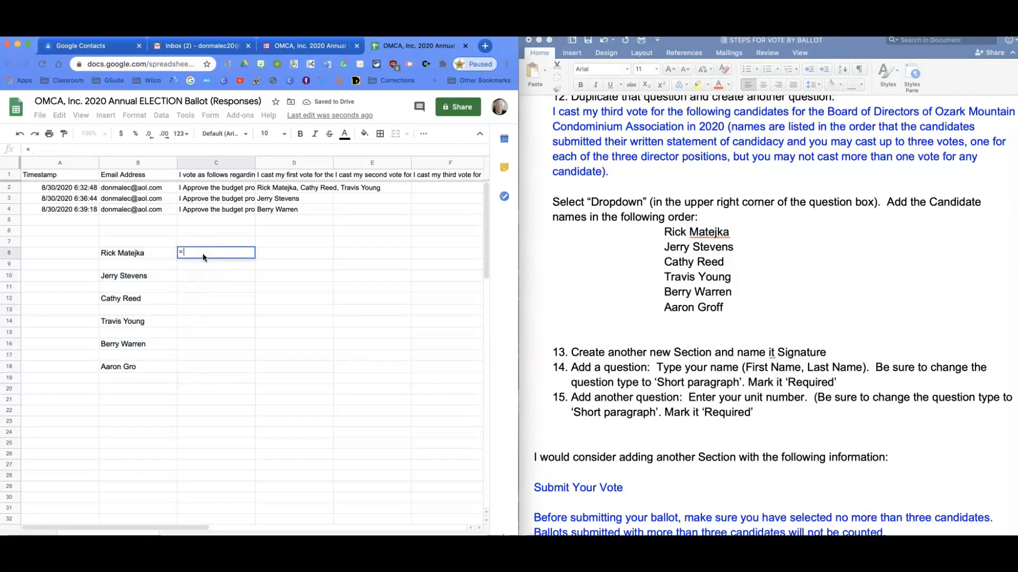
text(COU)
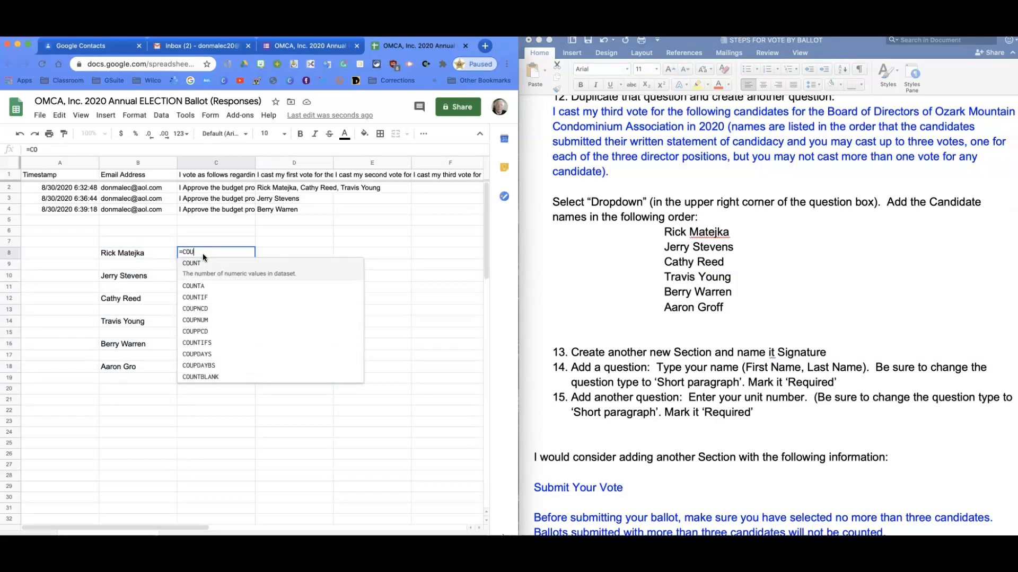
text(NTIF()
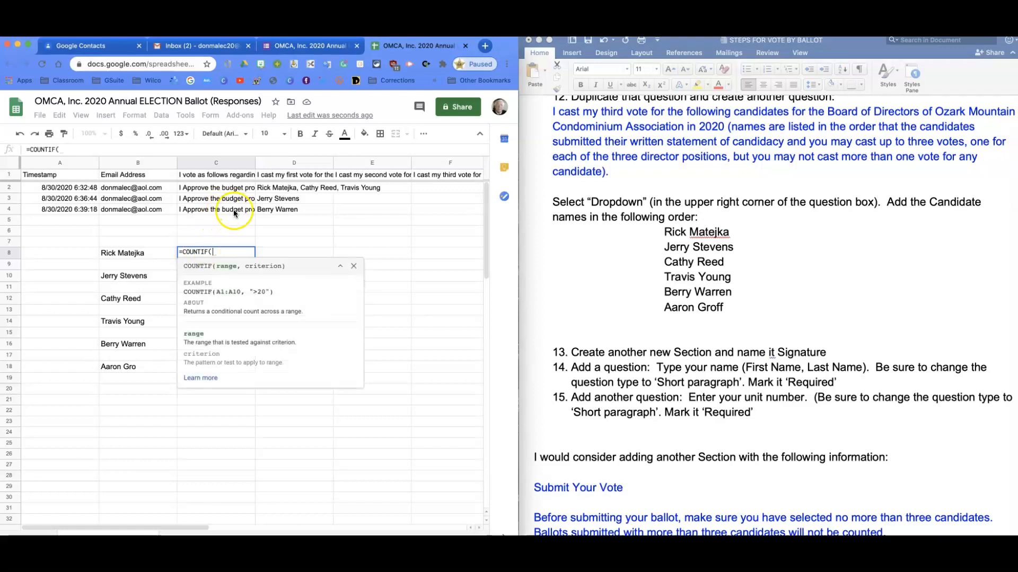
drag(290, 191, 422, 214)
text(, ")
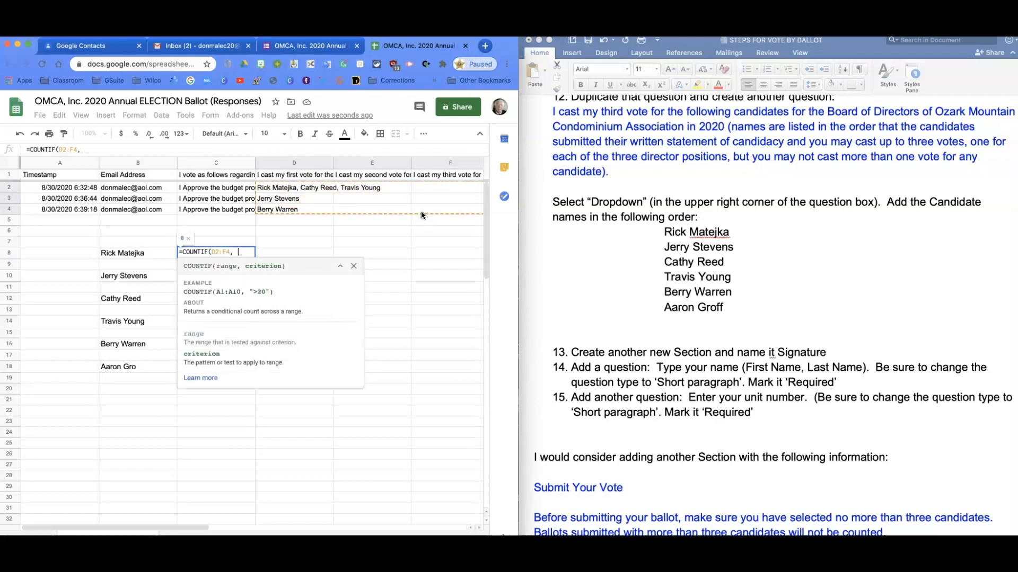
Complete the COUNTIF formula with the first candidate's full name in quotation marks as the criterion
key(BackSpace)
key(BackSpace)
key(BackSpace)
key(BackSpace)
key(BackSpace)
key(BackSpace)
key(BackSpace)
key(BackSpace)
key(BackSpace)
key(BackSpace)
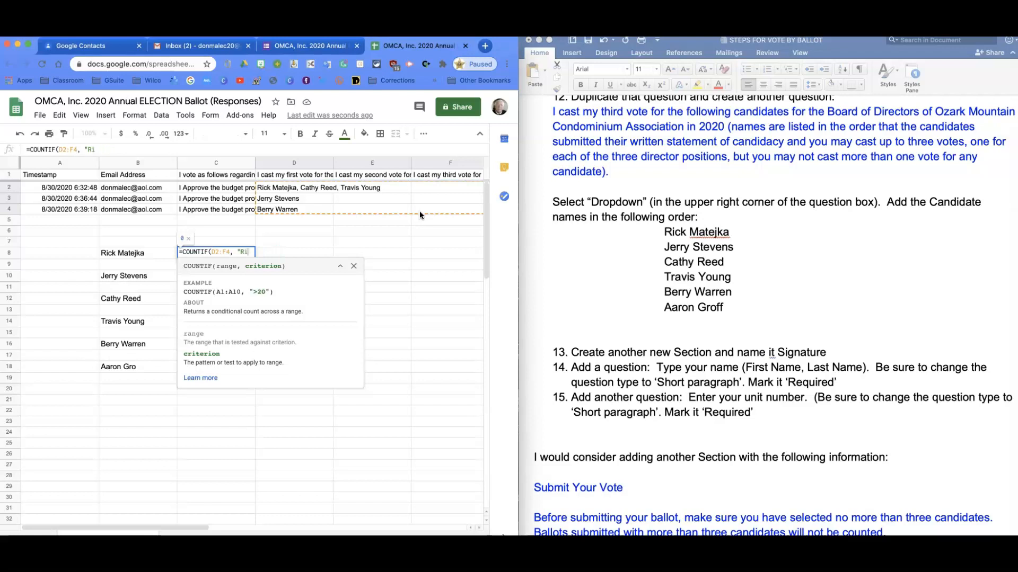
key(BackSpace)
key(BackSpace)
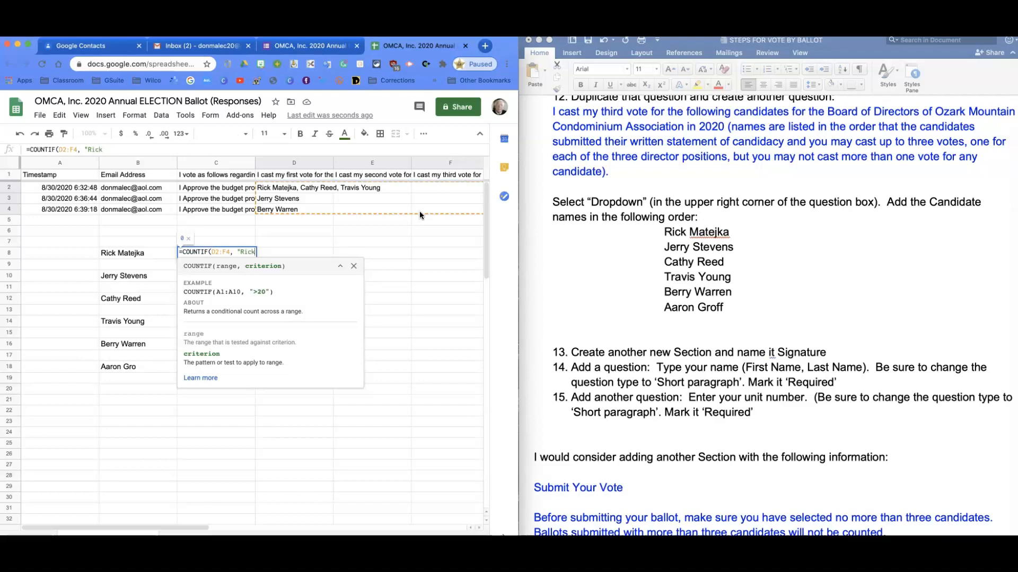
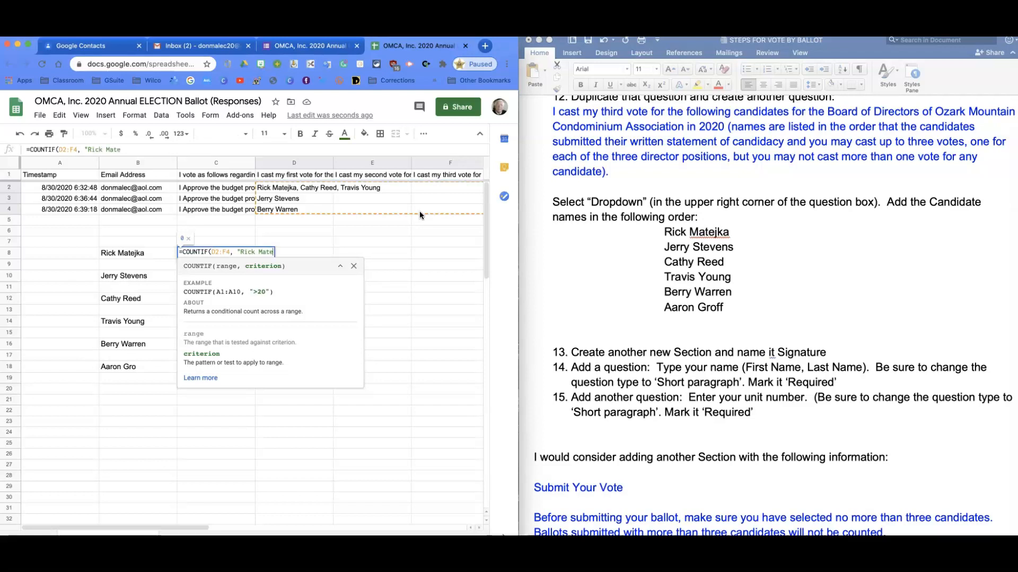
key(Return)
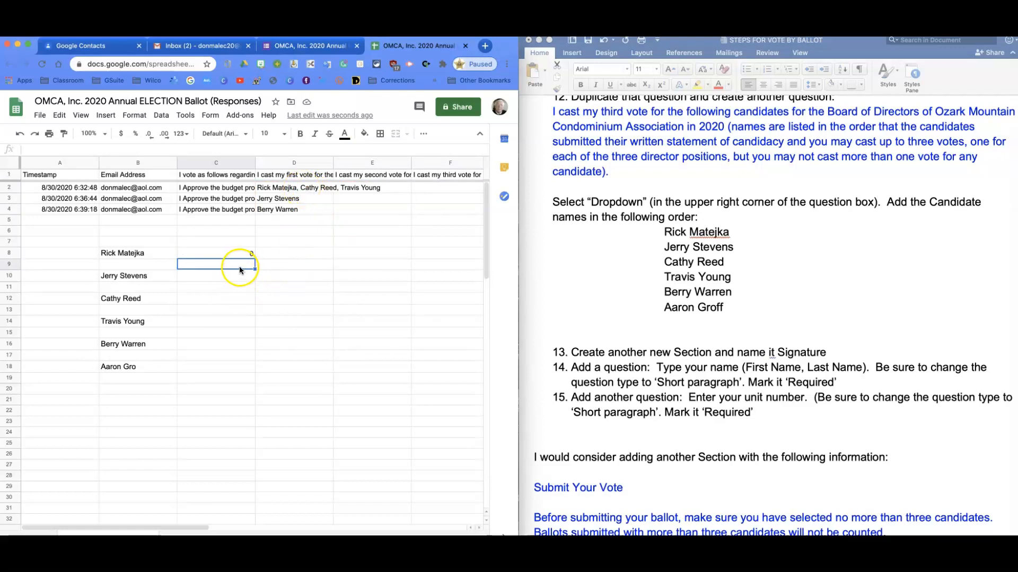
Enter the first candidate's full name as a test second vote in cells E3 and E4
click(291, 191)
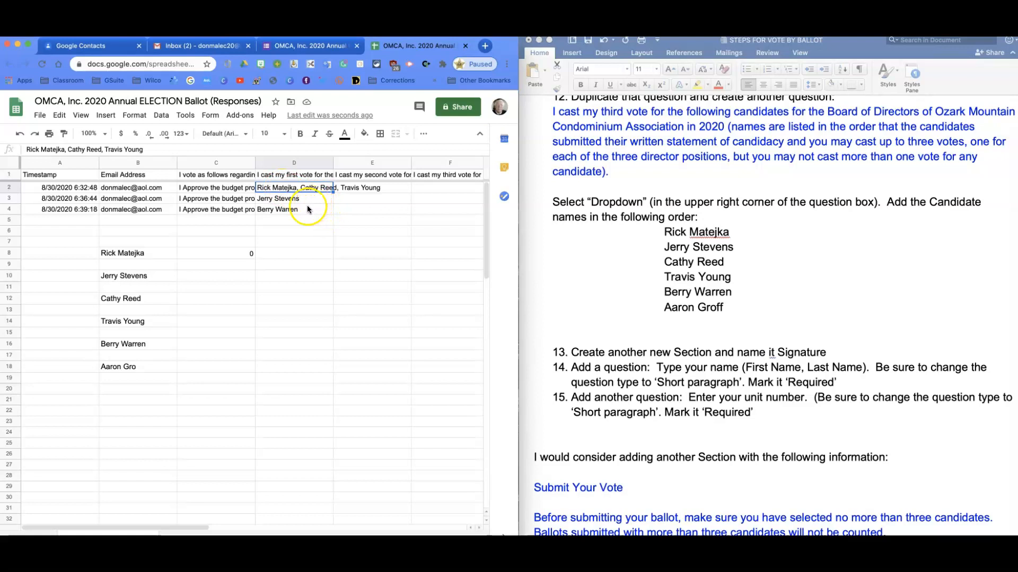
click(360, 200)
key(Return)
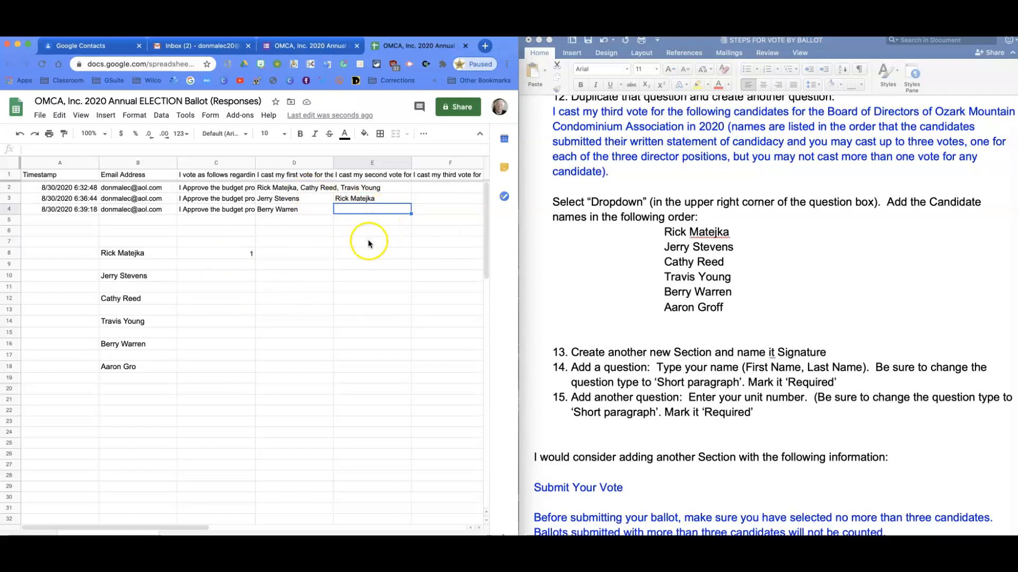
key(Return)
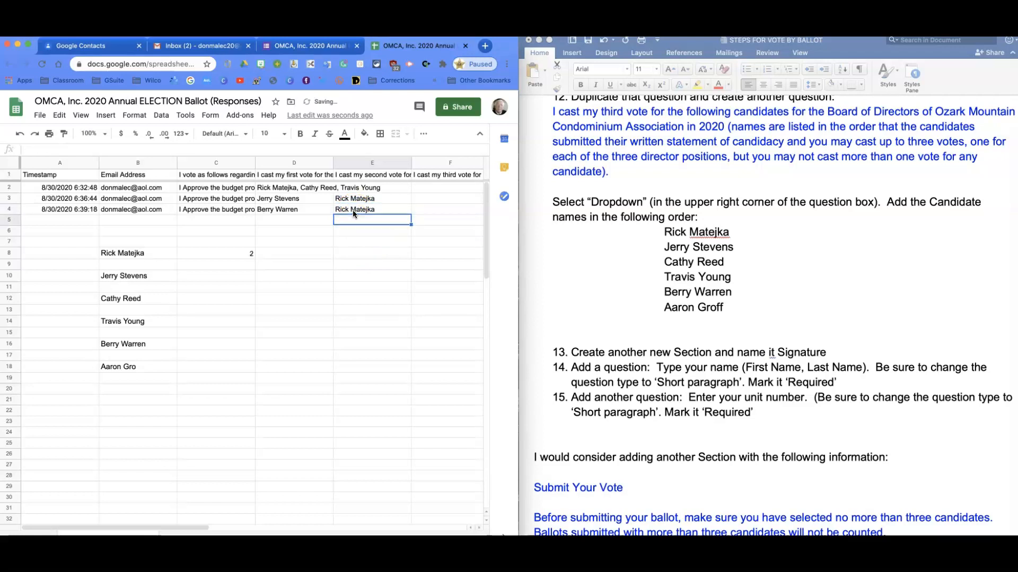
Enter the first candidate's full name, capitalized, as a test third vote in cell F3
click(437, 200)
text(rick)
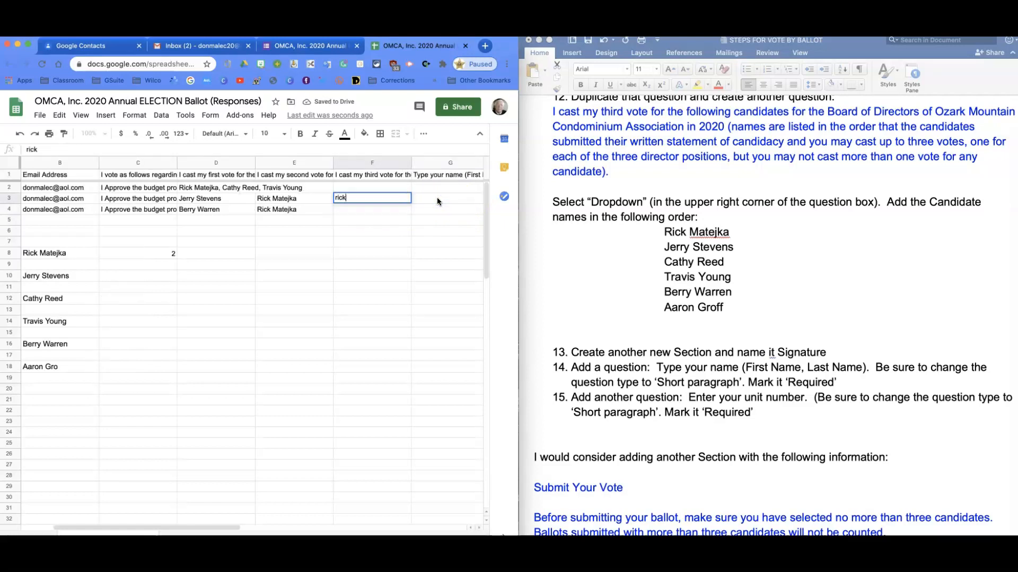
key(BackSpace)
key(BackSpace)
key(BackSpace)
key(BackSpace)
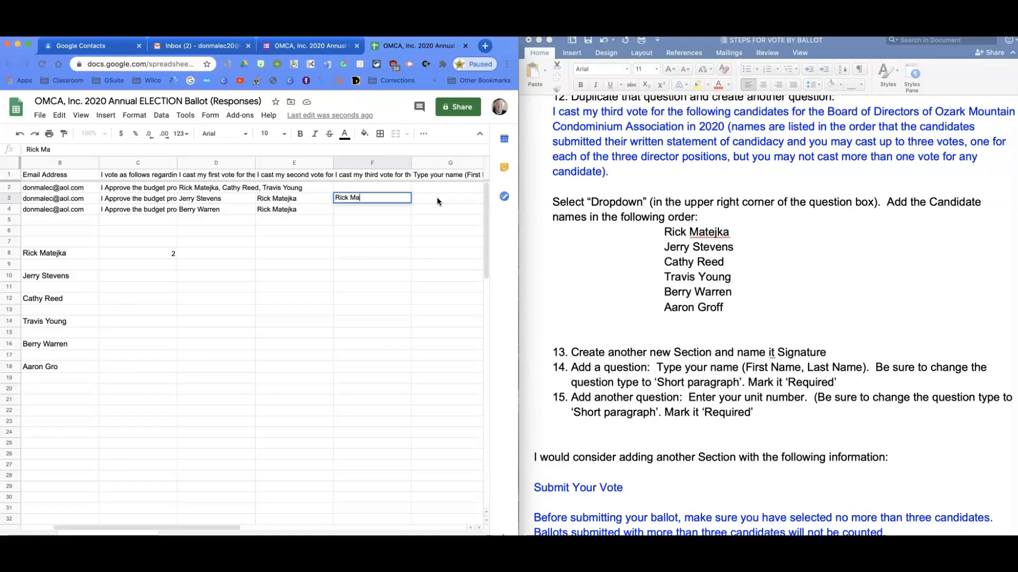
key(Return)
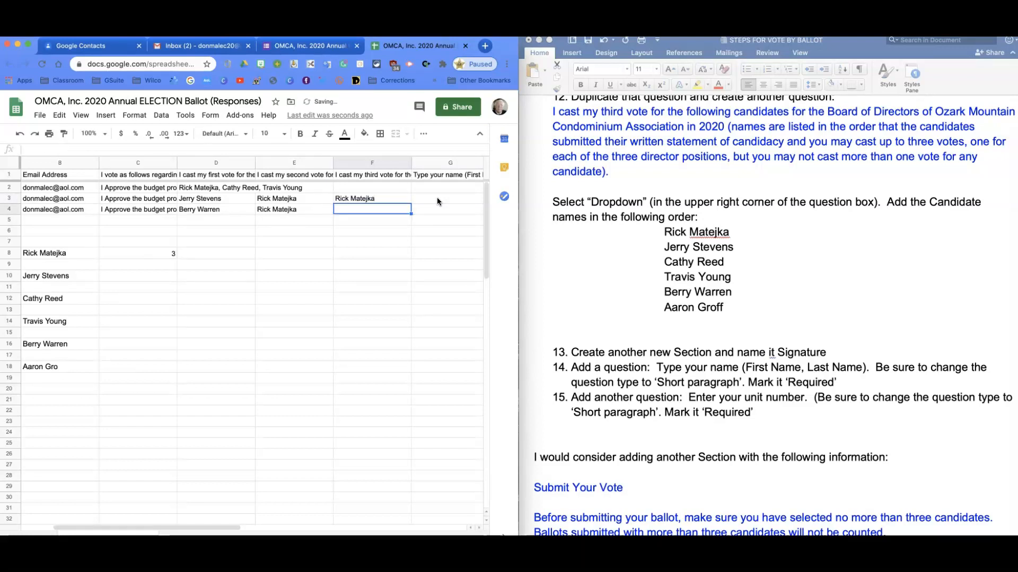
Check the vote-count formula in C8 and download the spreadsheet in Microsoft Excel (.xlsx) format
click(150, 255)
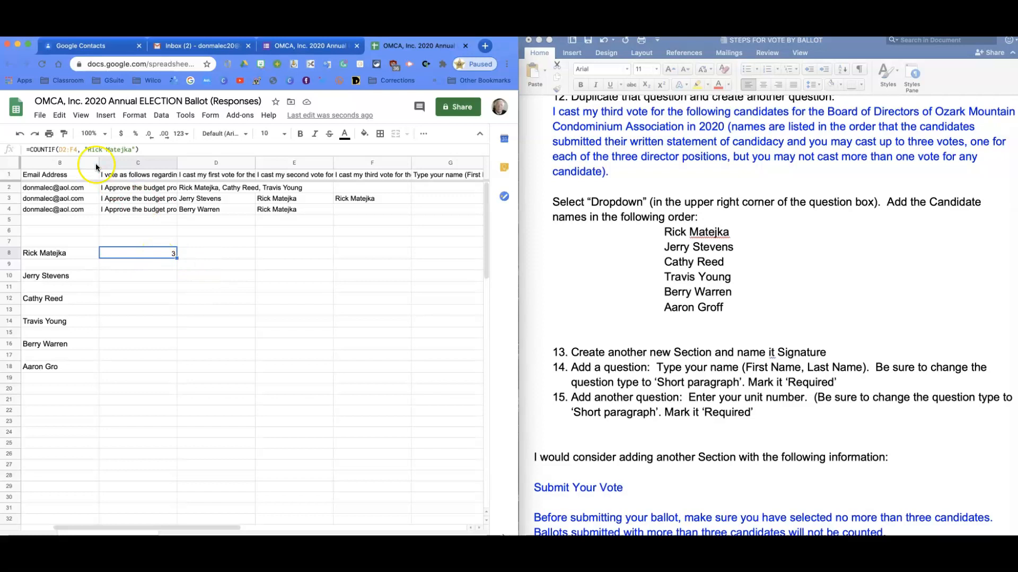
click(40, 117)
click(82, 252)
click(174, 257)
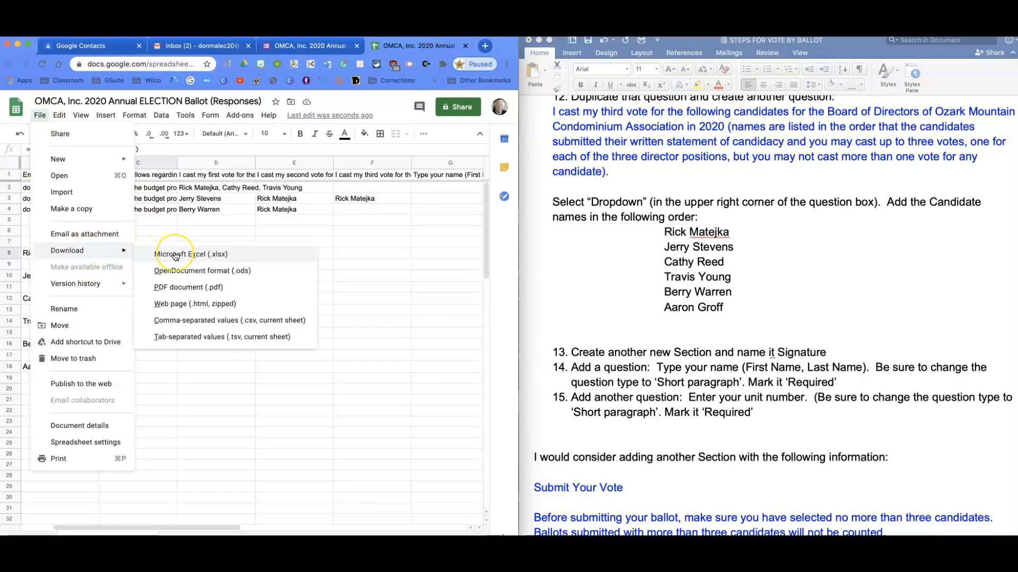